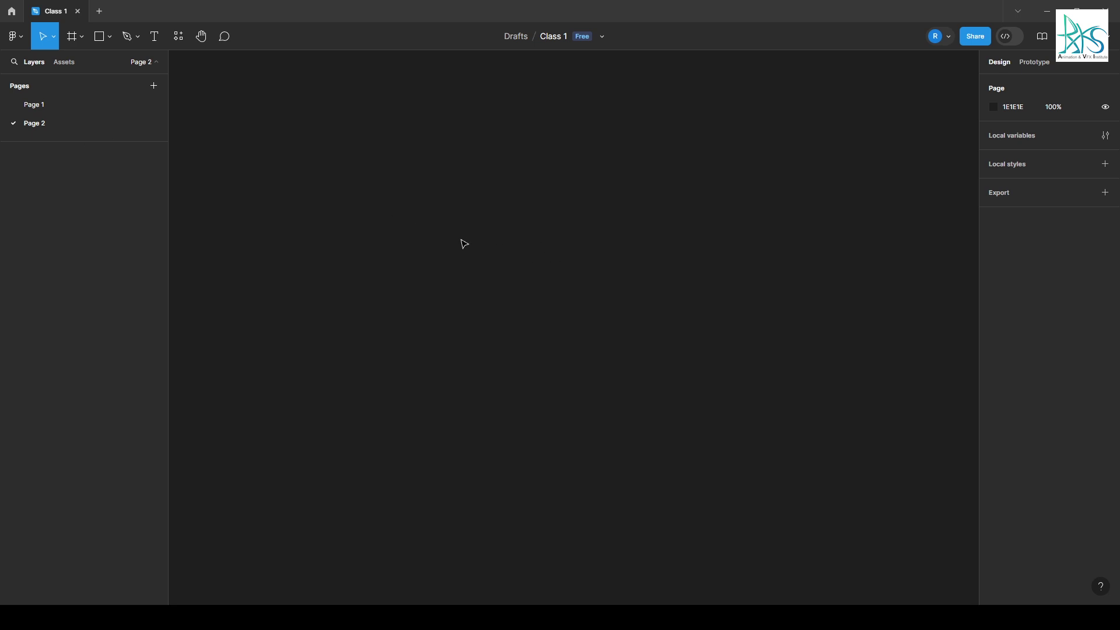
Step: Draw a frame about 964 × 532 on the empty page and shift it slightly upward
key(f)
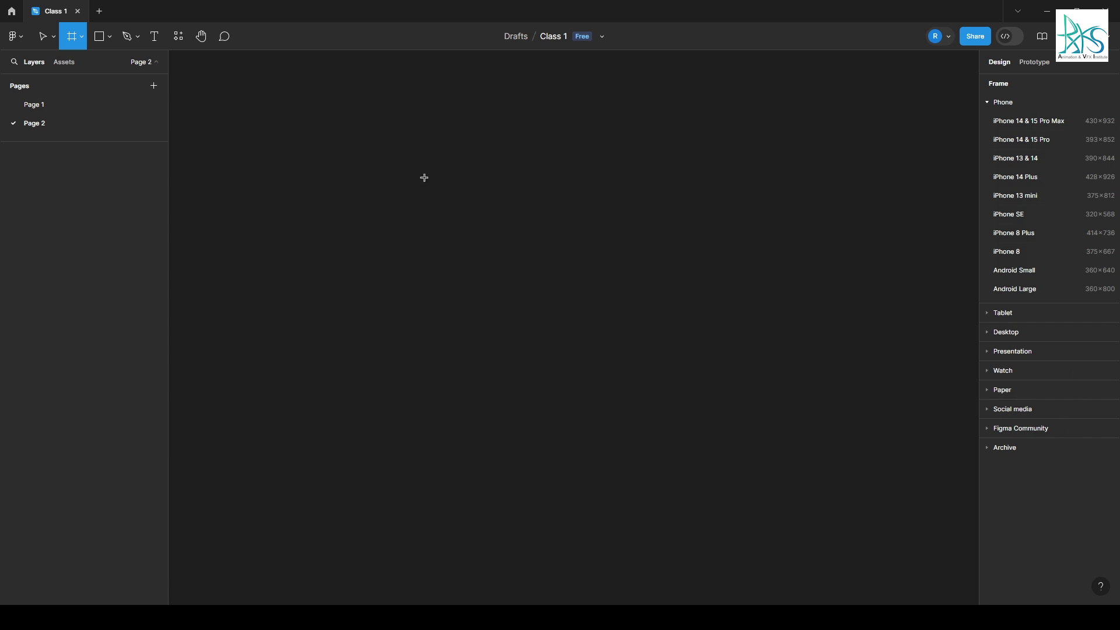
drag(391, 170, 830, 412)
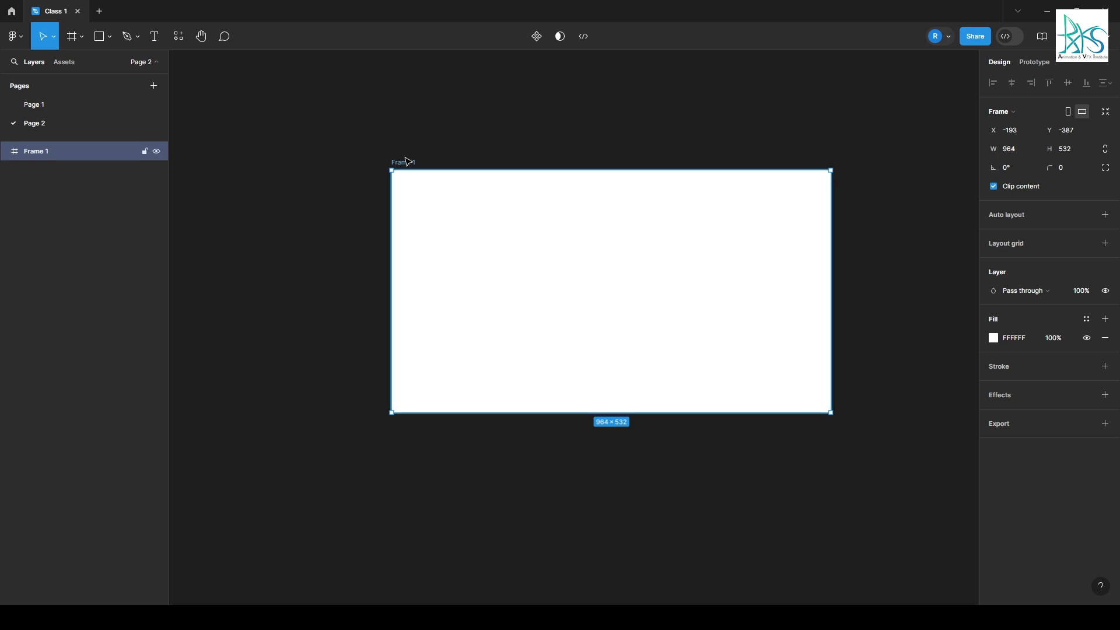
drag(406, 163, 400, 135)
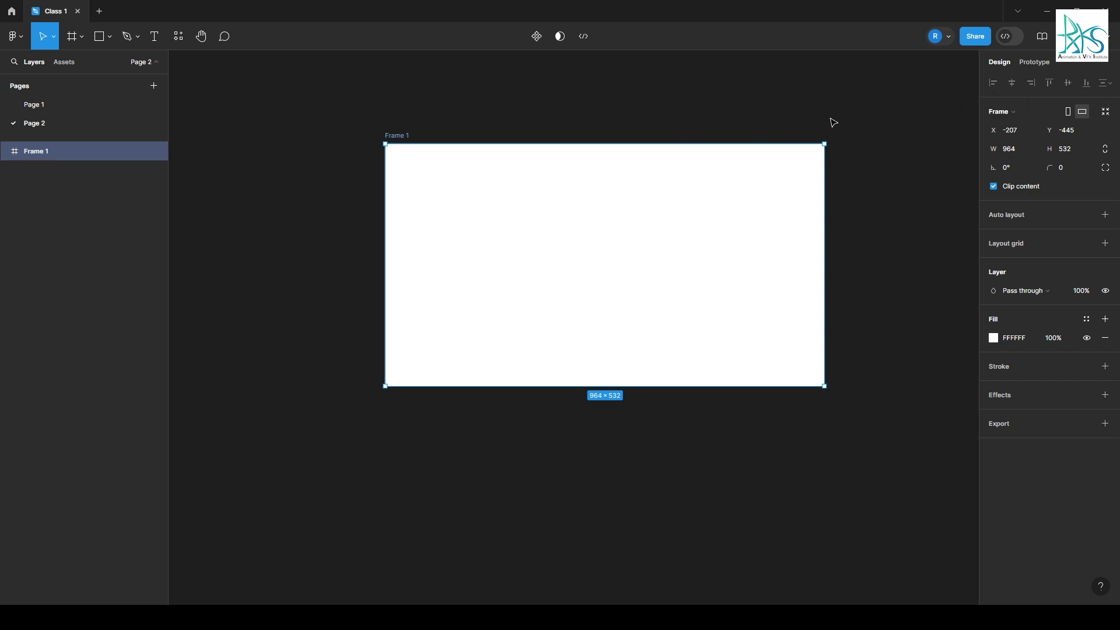
key(Escape)
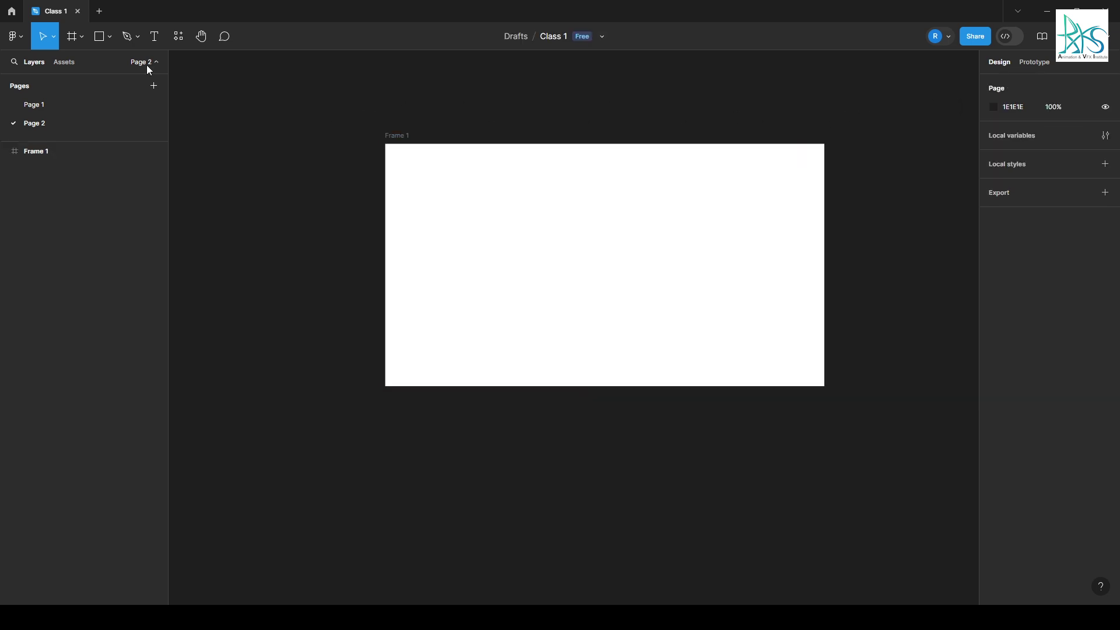
Step: Draw a rectangle about 169 × 191 in the upper-left part of the frame
click(99, 38)
drag(462, 197, 540, 283)
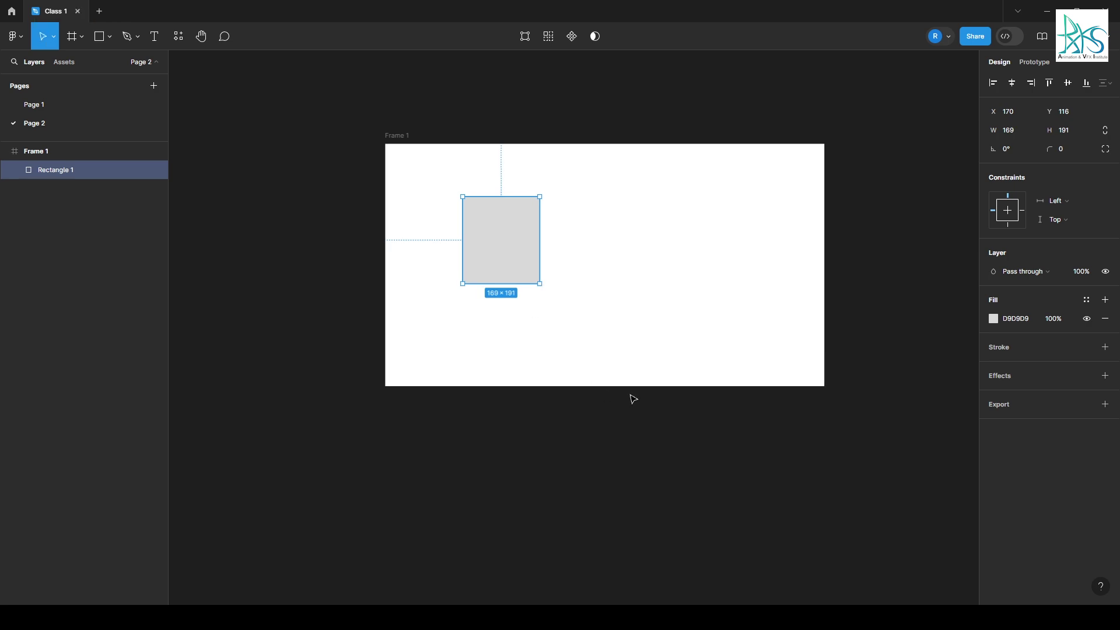
Step: Cycle the rectangle through left, horizontal-centre and right alignment within the frame, finishing at the left edge
click(405, 136)
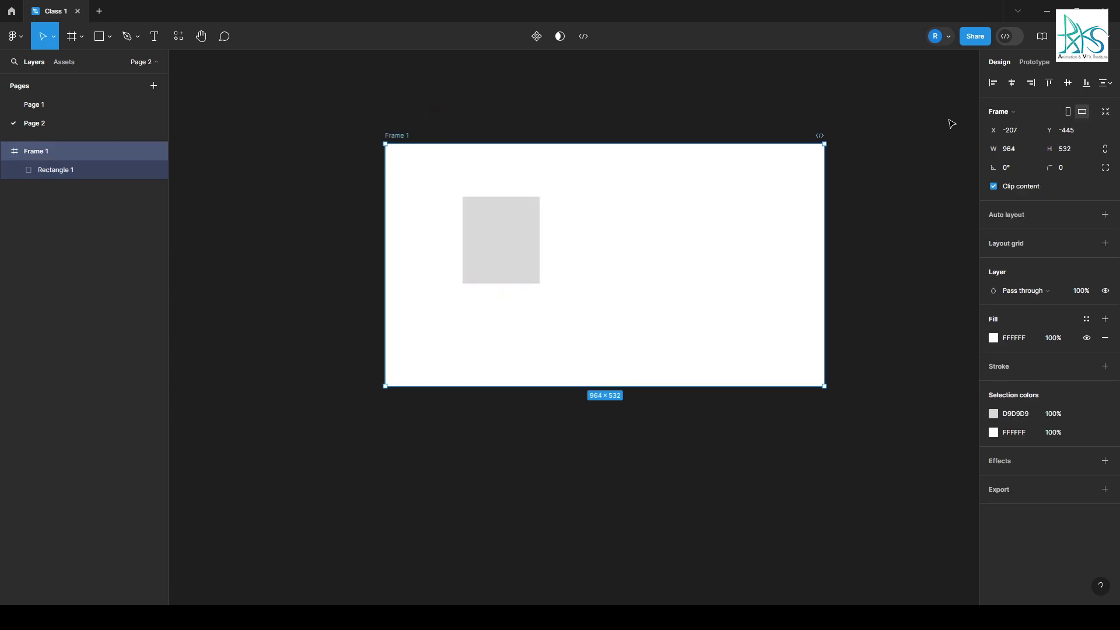
click(993, 83)
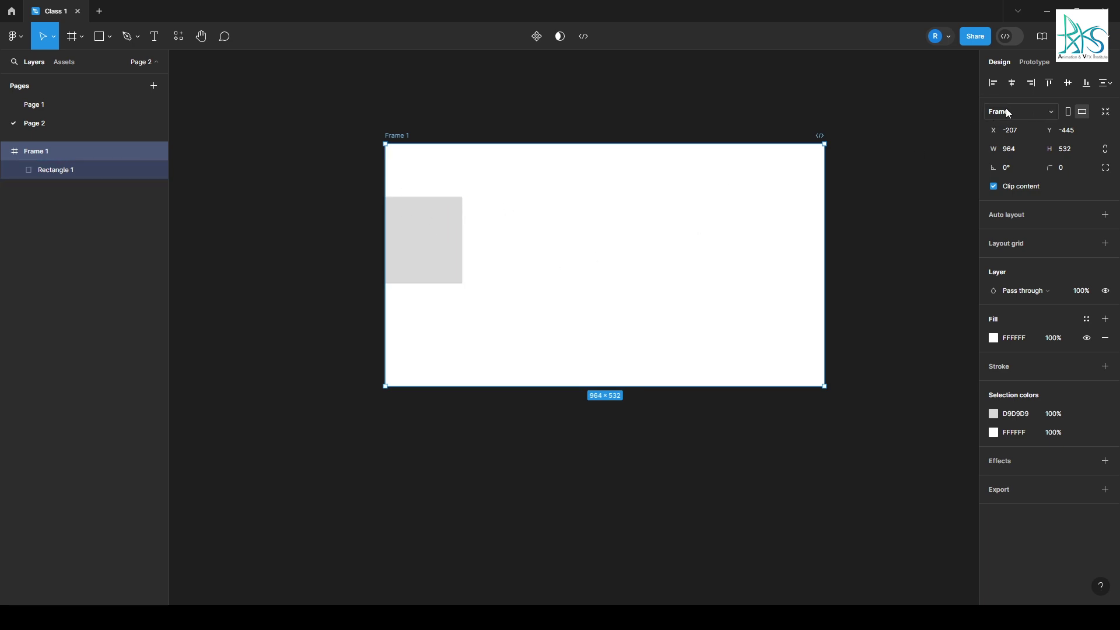
click(1012, 85)
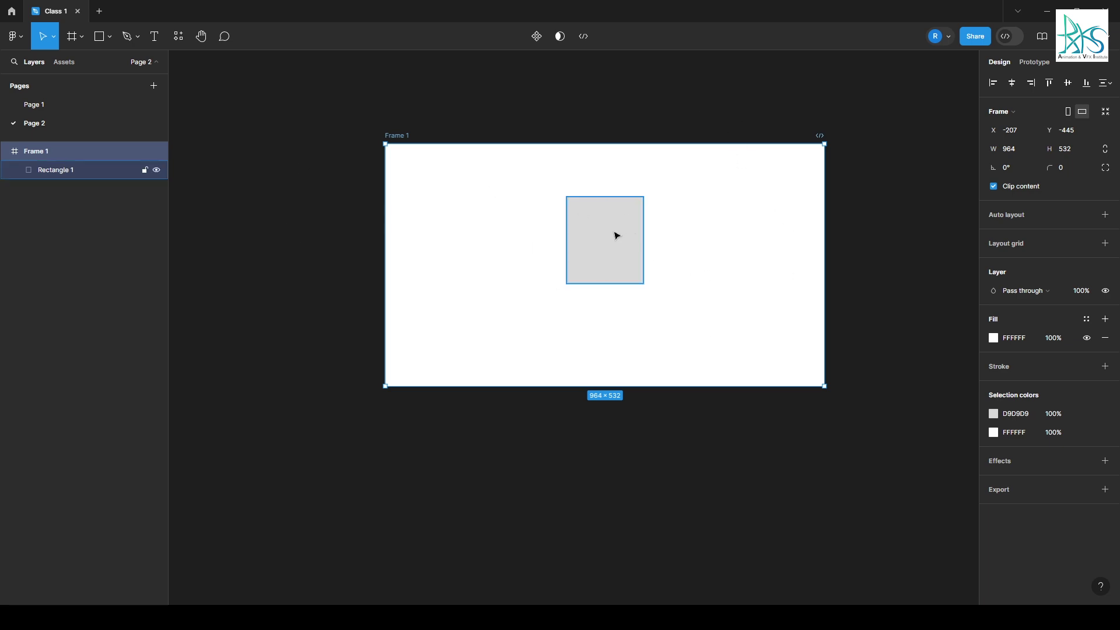
click(1032, 84)
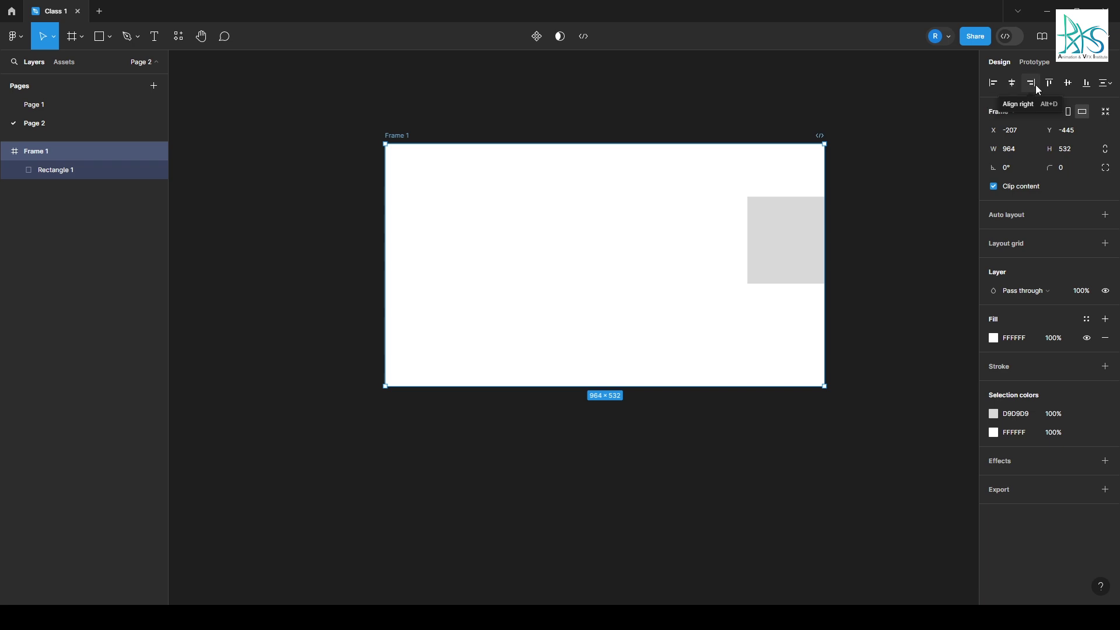
click(994, 84)
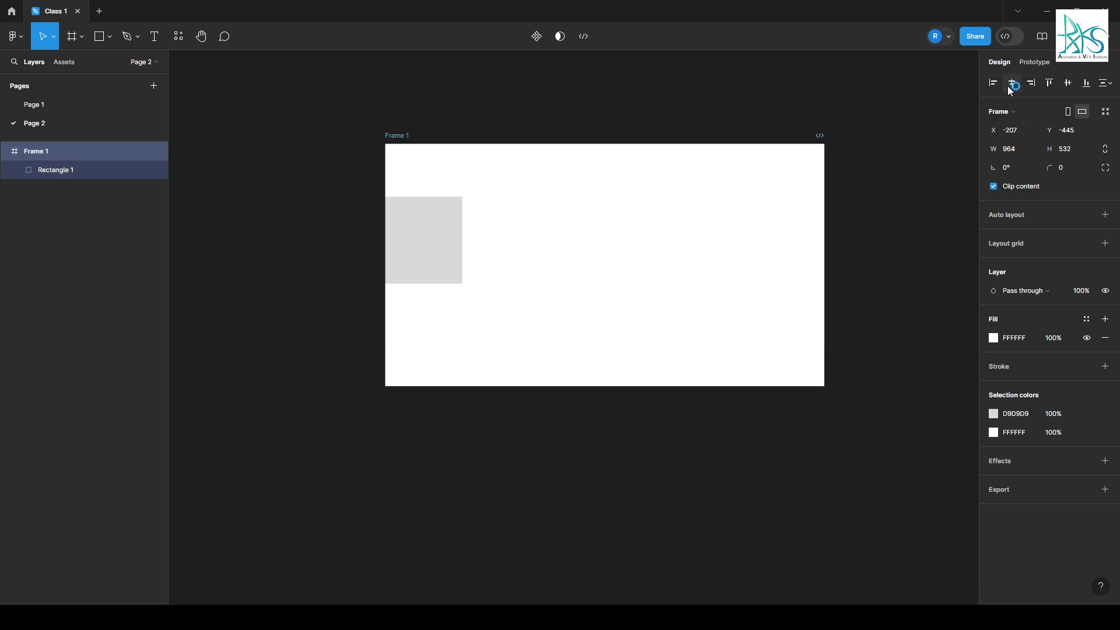
click(1012, 83)
click(1031, 83)
click(994, 83)
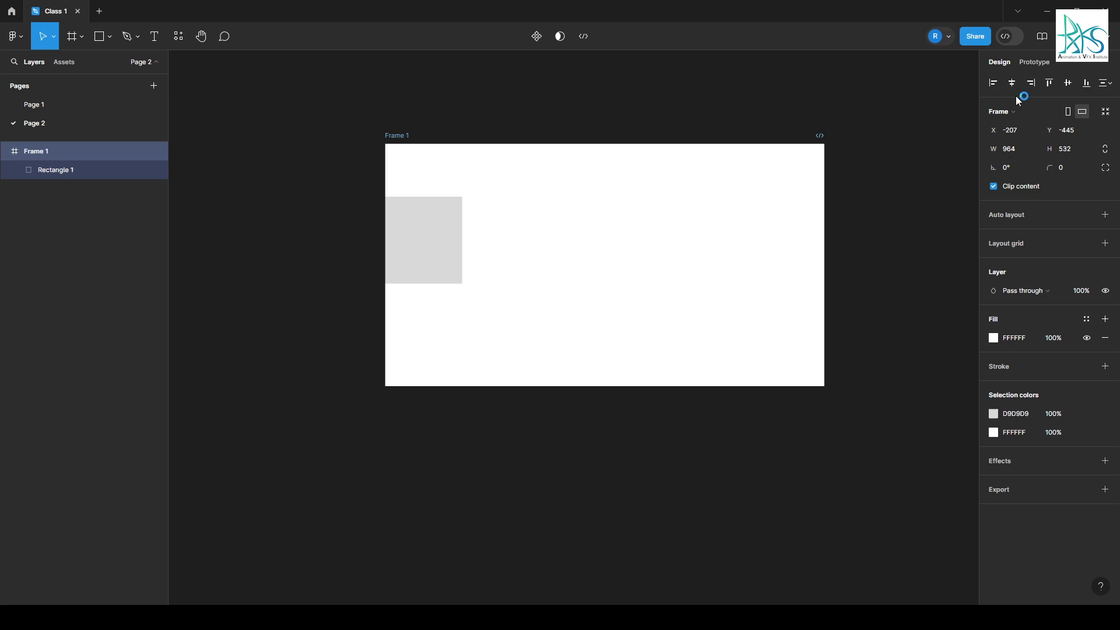
Step: Align the rectangle to the frame's top, horizontal centre and vertical centre, finishing horizontally centred on the bottom edge
click(1049, 86)
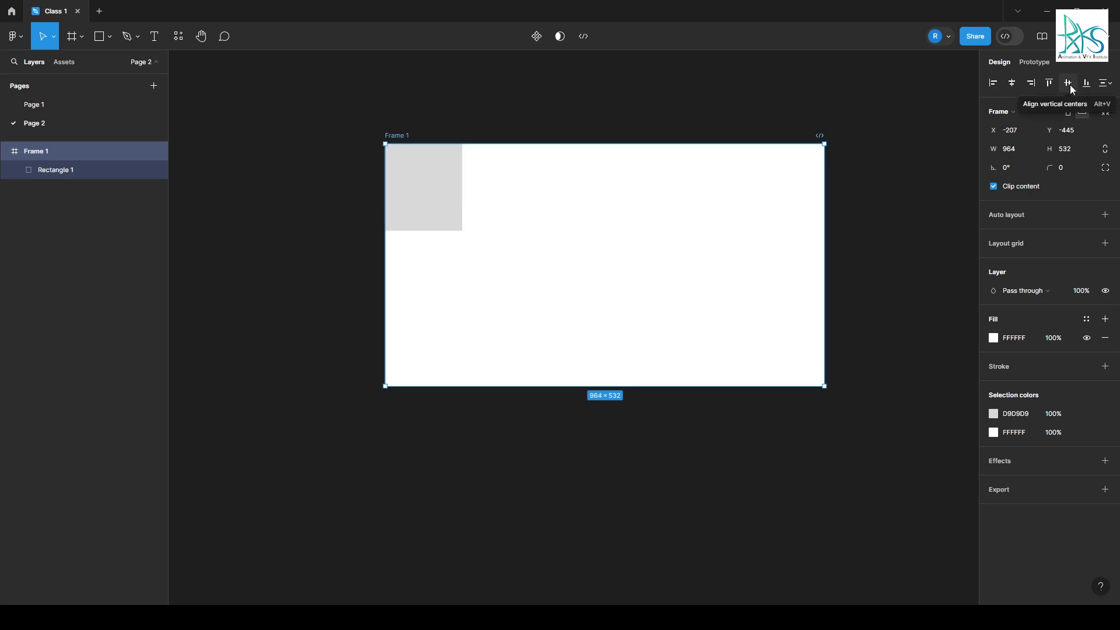
click(1011, 87)
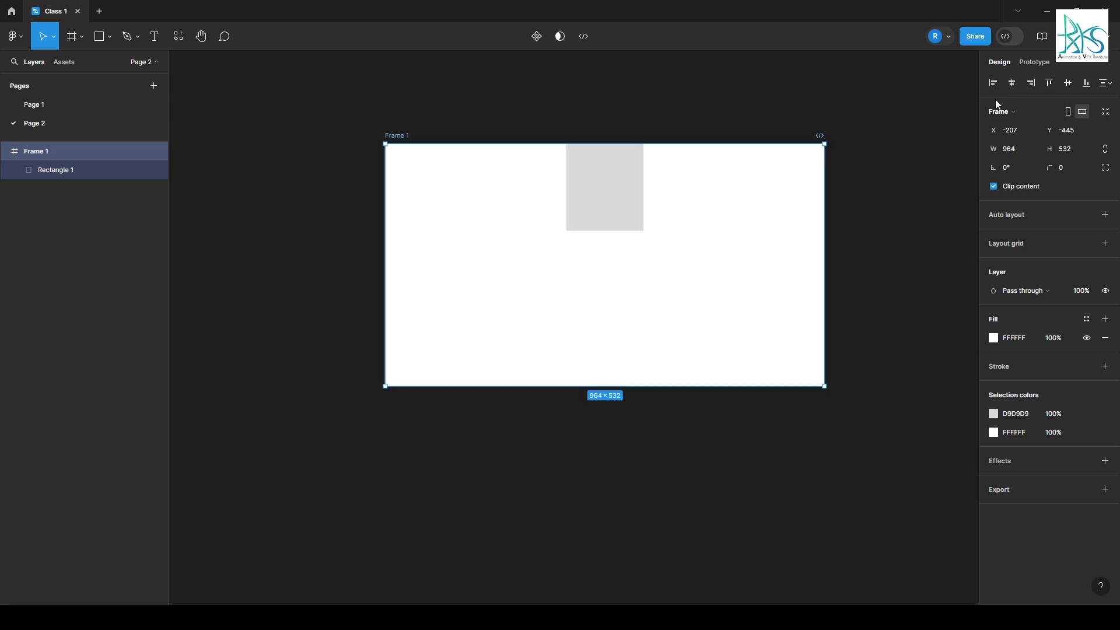
click(1069, 85)
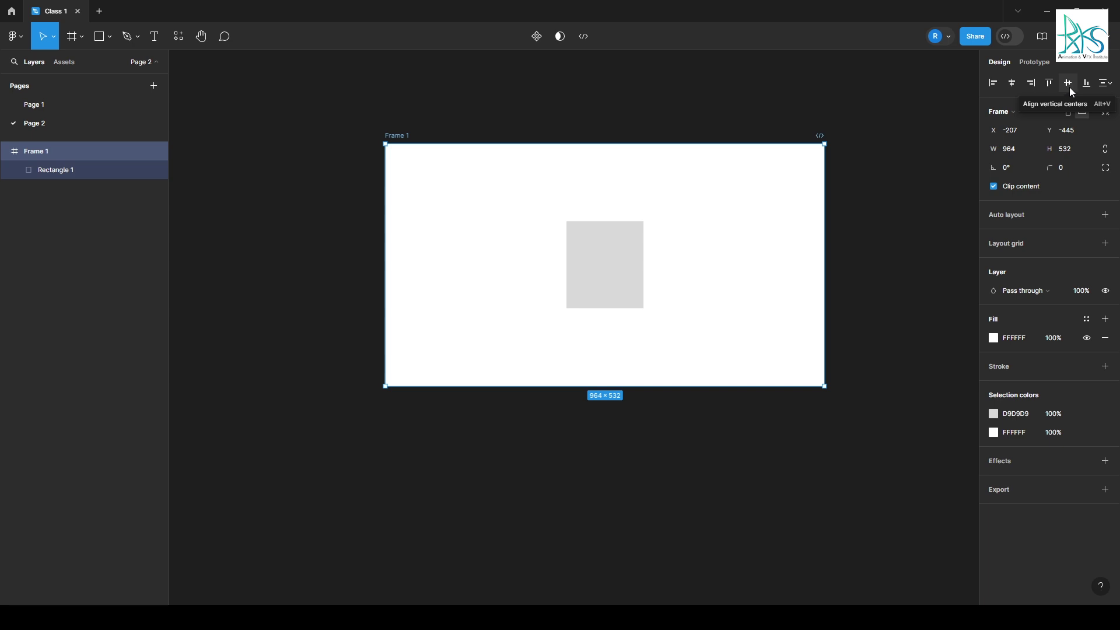
click(1083, 87)
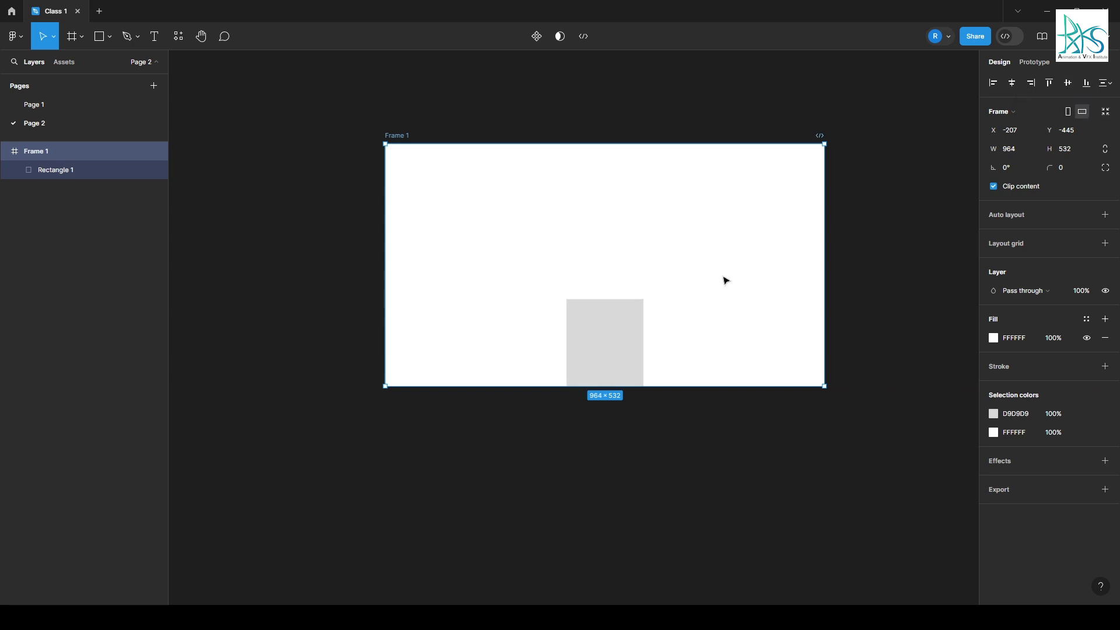
Step: Move the rectangle to about X 397, Y 178 in the frame and look at the frame's spacing distribution options
drag(637, 355, 585, 317)
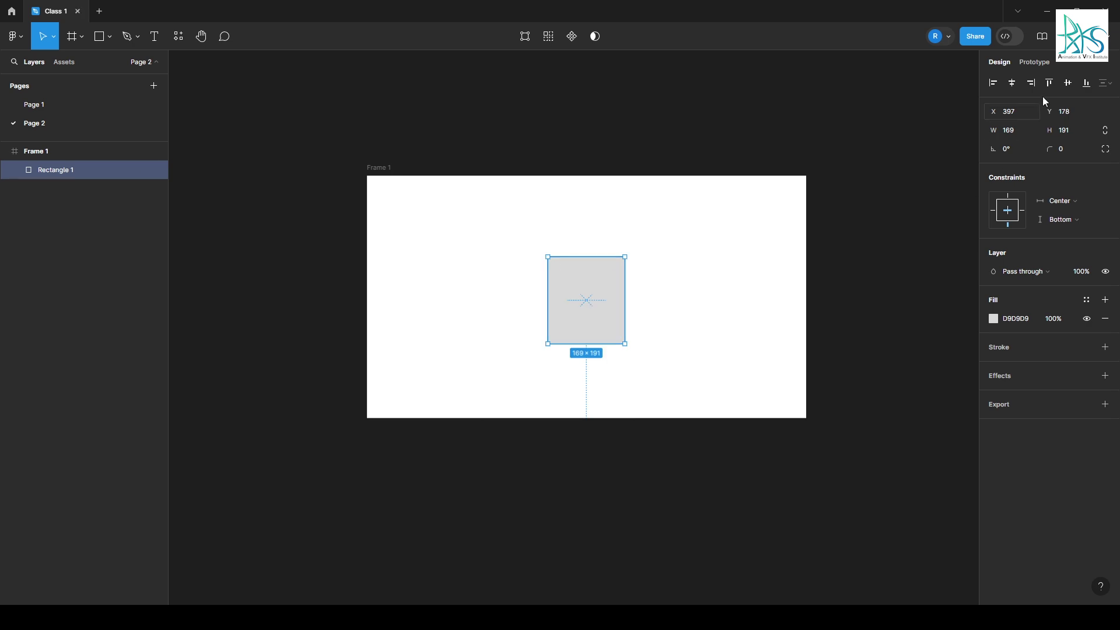
click(660, 196)
click(378, 169)
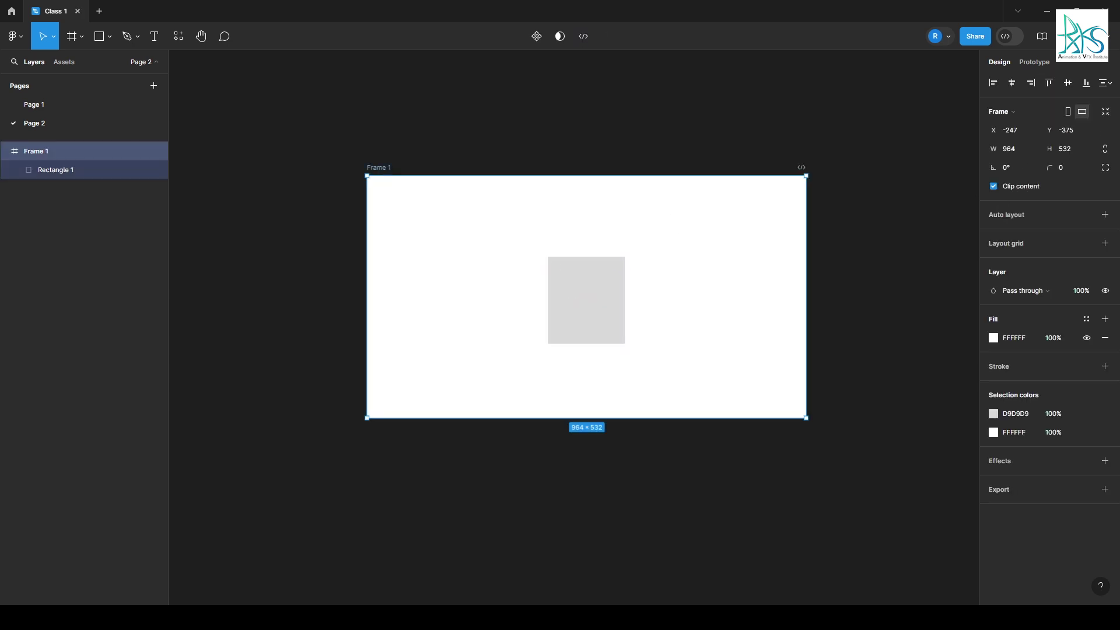
click(1106, 82)
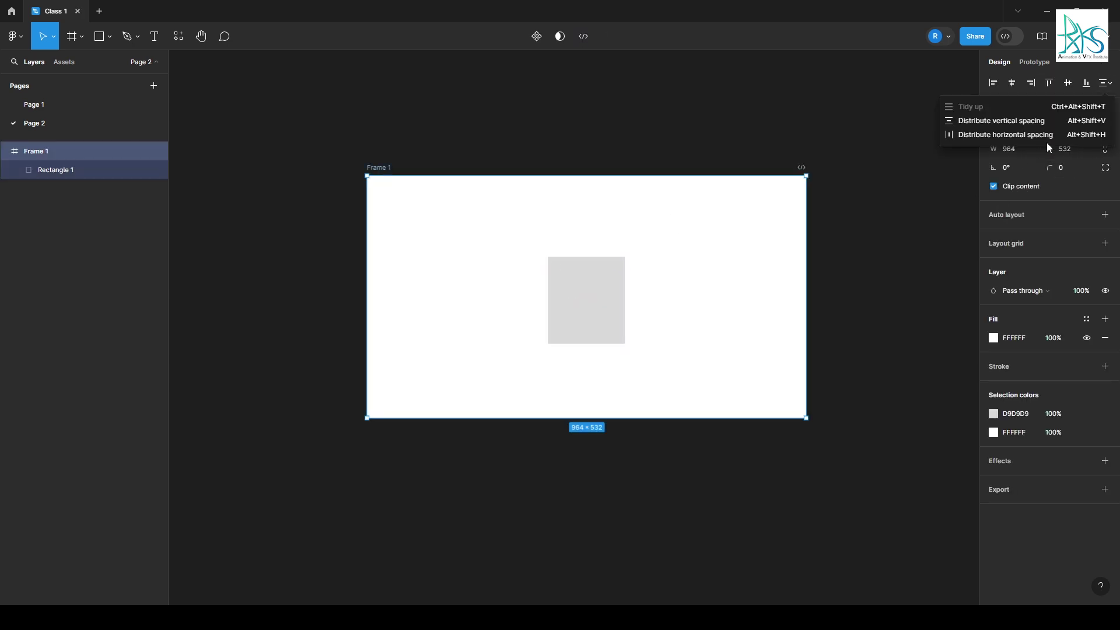
click(755, 108)
Step: Duplicate the rectangle so the copy sits below the original, and align both by their left edges
click(608, 315)
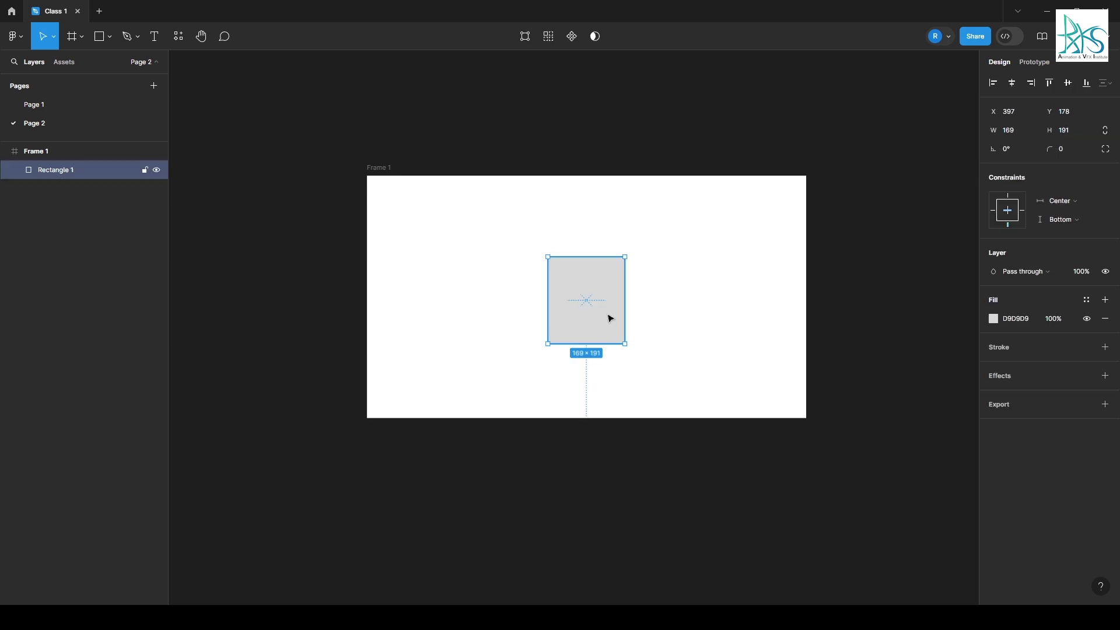
drag(607, 315, 540, 353)
shift+click(563, 265)
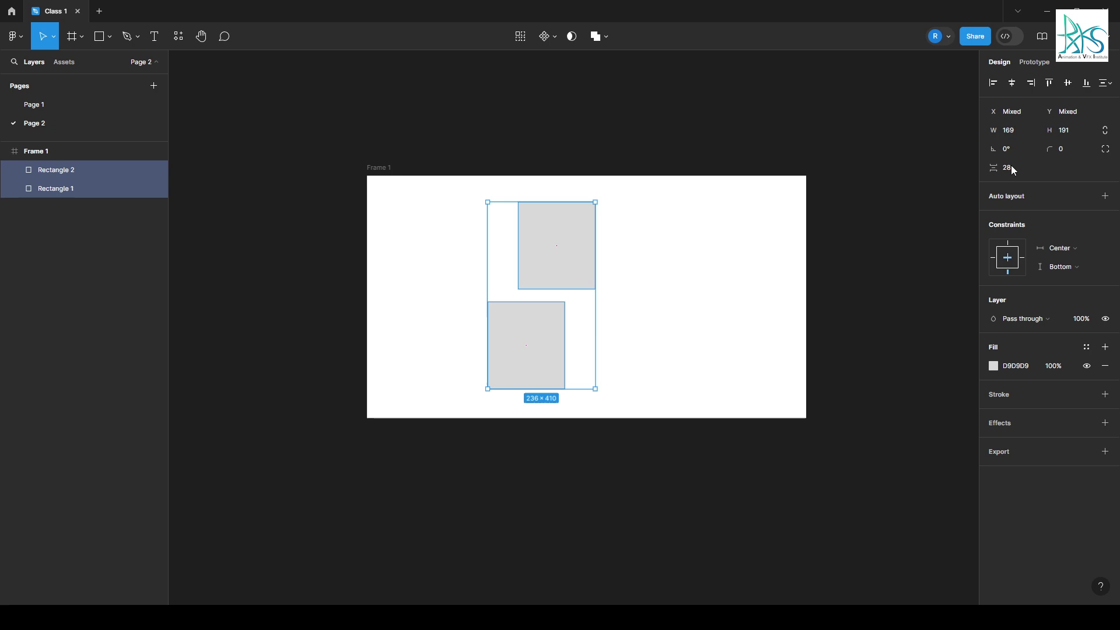
click(994, 82)
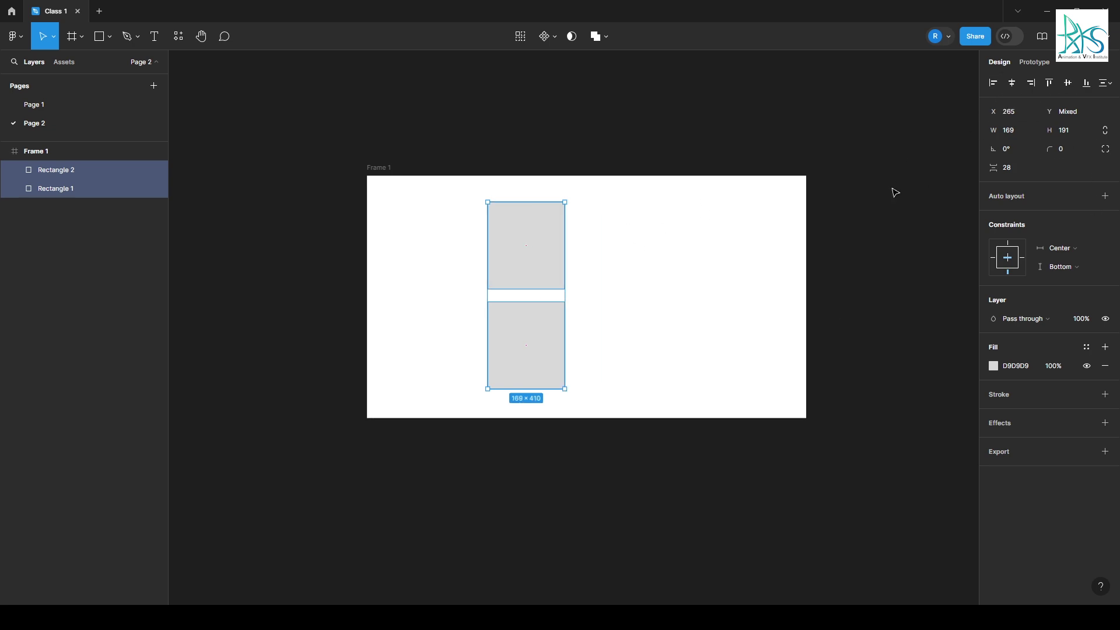
click(861, 261)
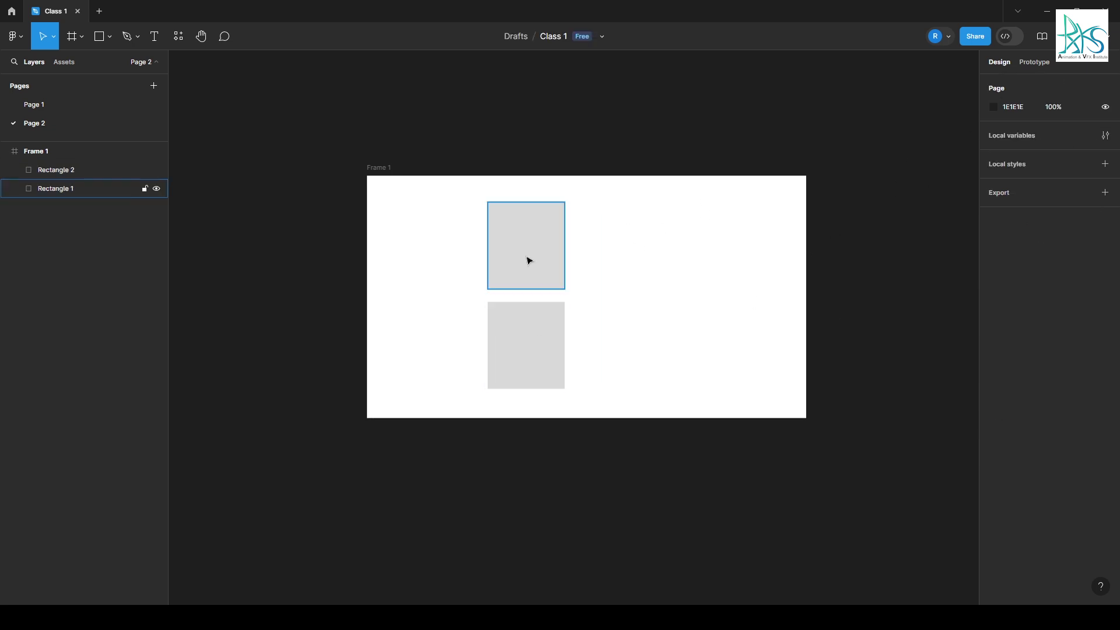
Step: Arrange the two rectangles in a row at Y 141 and add two more copies to their right
drag(527, 257, 453, 287)
drag(527, 346, 808, 299)
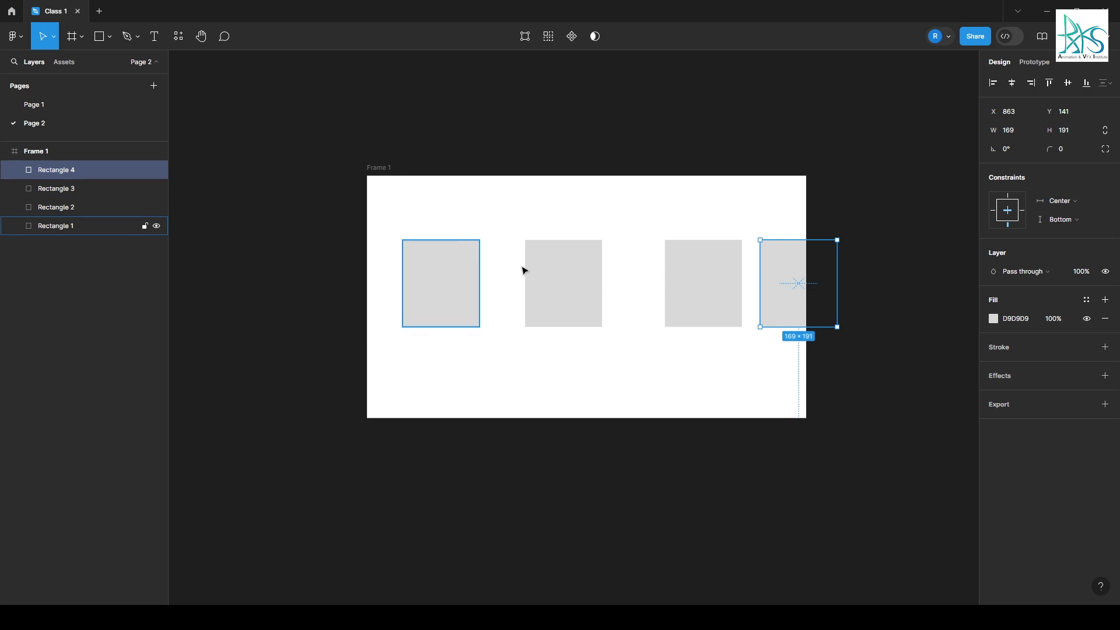
Step: Distribute the horizontal spacing evenly between all four rectangles in the row
click(443, 281)
shift+click(551, 293)
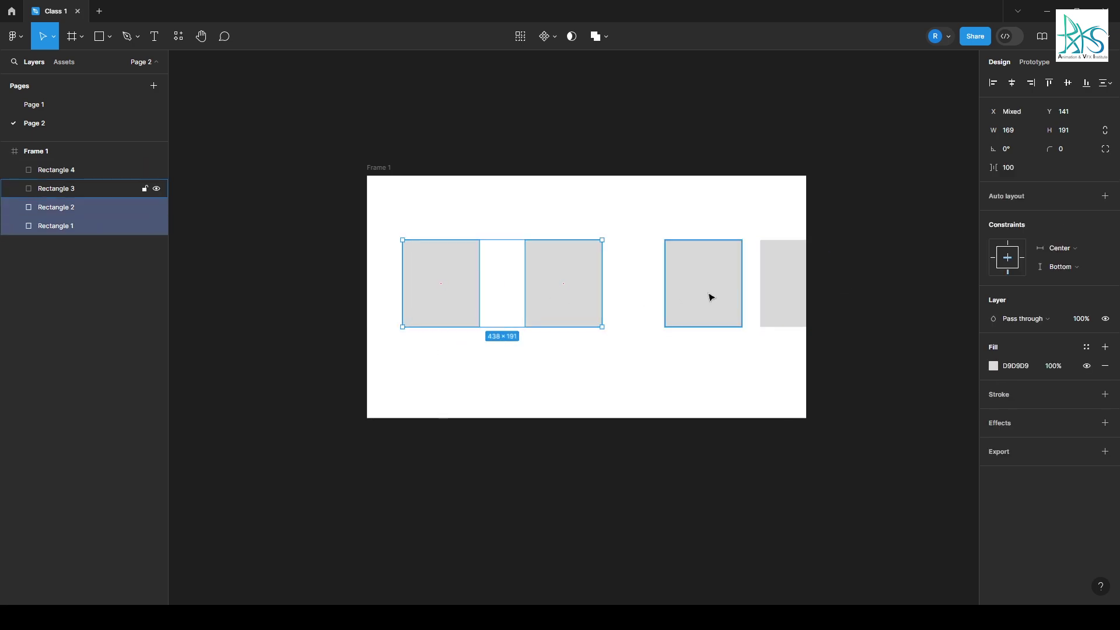
shift+click(710, 295)
shift+click(785, 300)
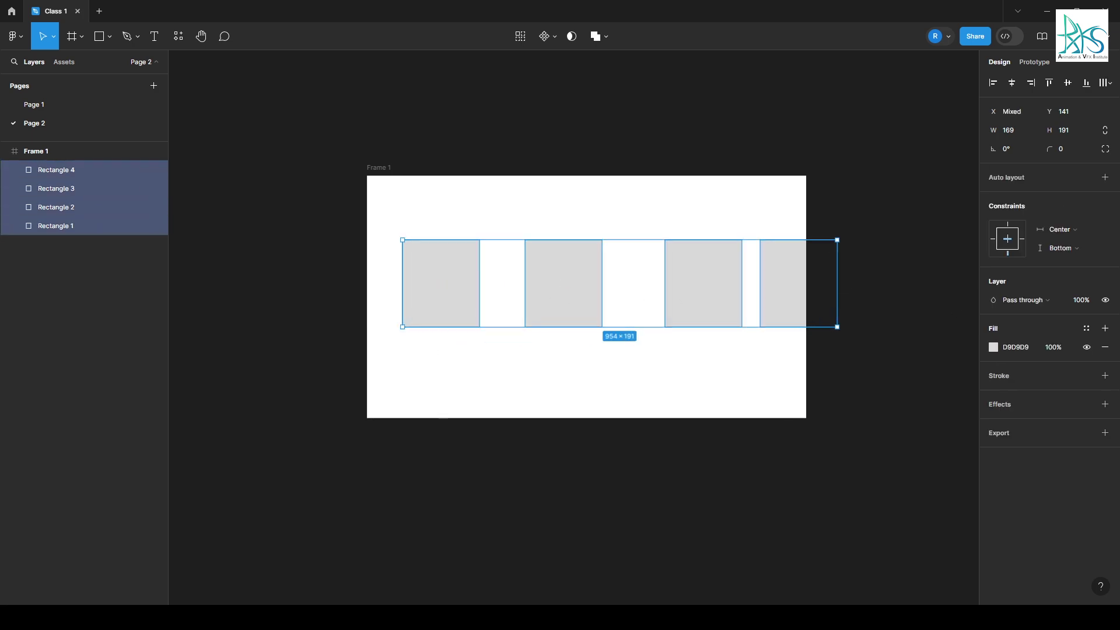
click(1106, 82)
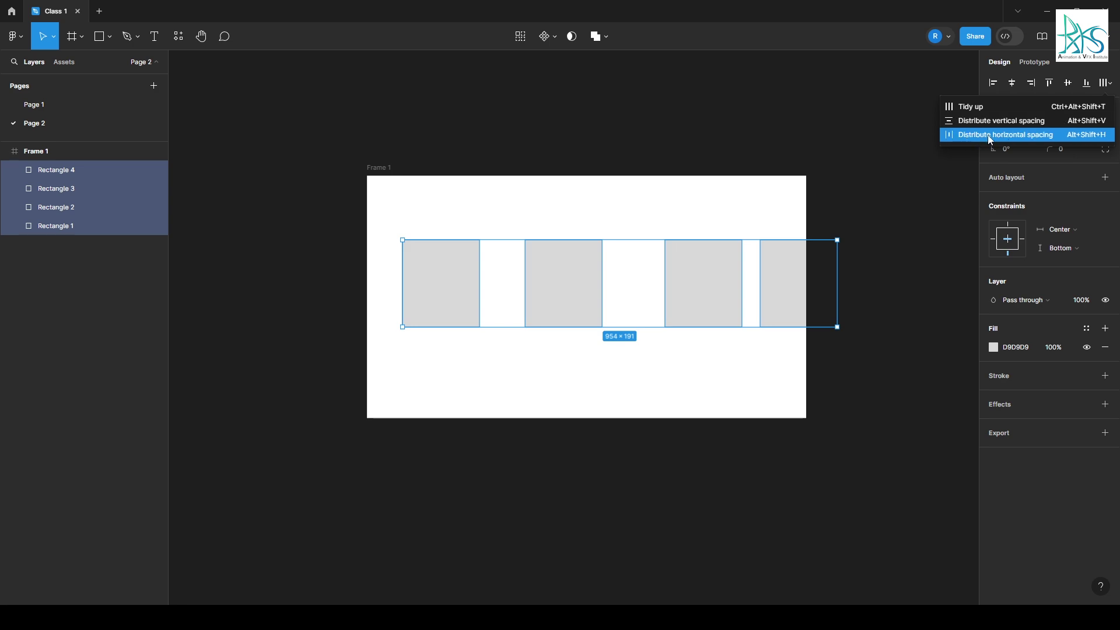
click(1009, 140)
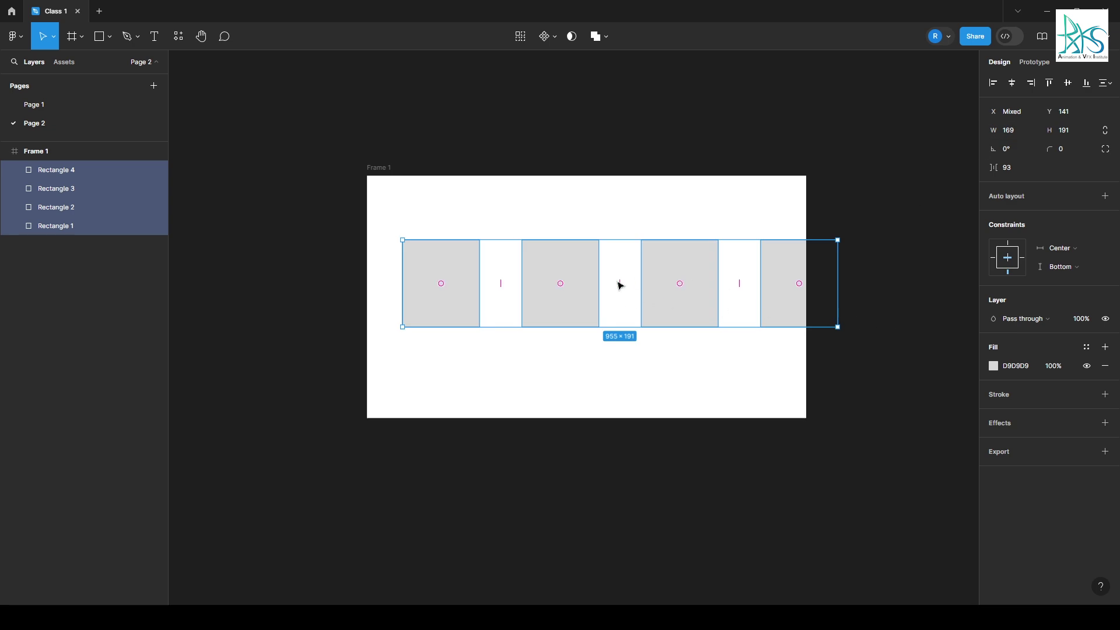
Step: Shift the row of four rectangles left, close to the frame's left edge
drag(565, 305, 536, 302)
click(532, 343)
Step: Stack the first rectangle near the frame's top edge with the second directly below it at X 120, Y 224
click(534, 315)
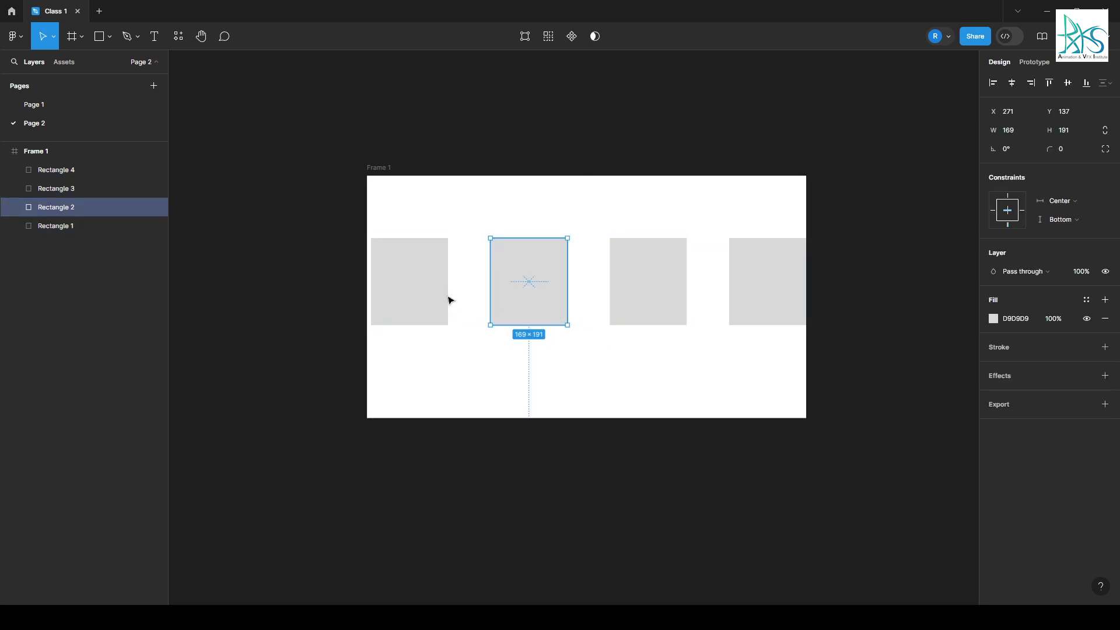
drag(555, 303, 478, 396)
drag(428, 285, 477, 226)
drag(468, 393, 520, 328)
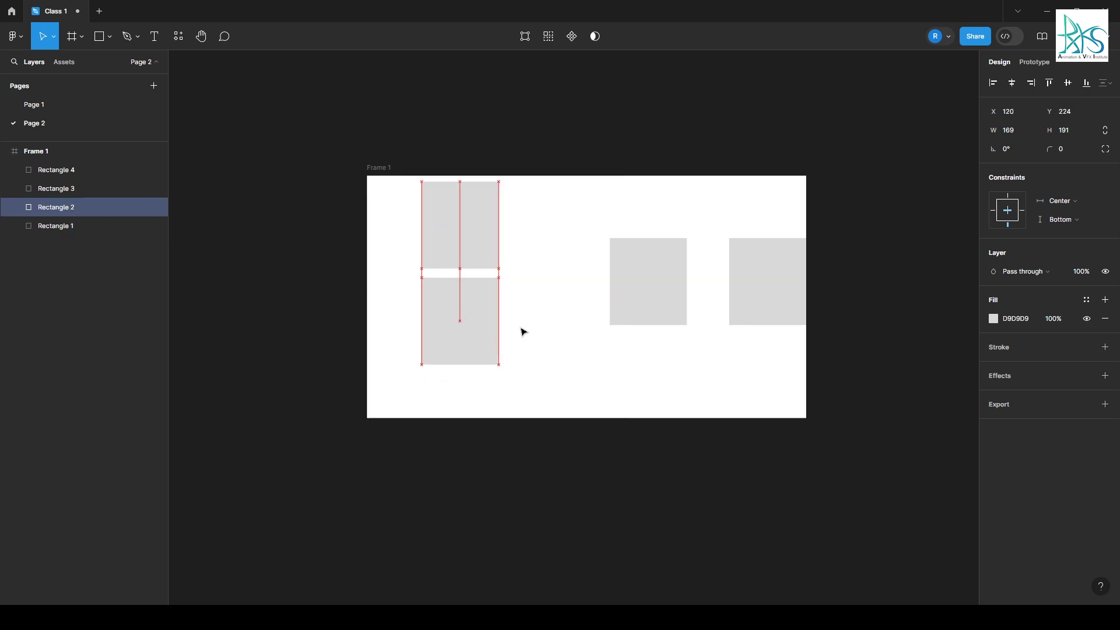
Step: Place the third rectangle below the stacked pair at about X 120, Y 491, keeping it nested inside Frame 1
drag(648, 282, 638, 297)
drag(518, 440, 508, 463)
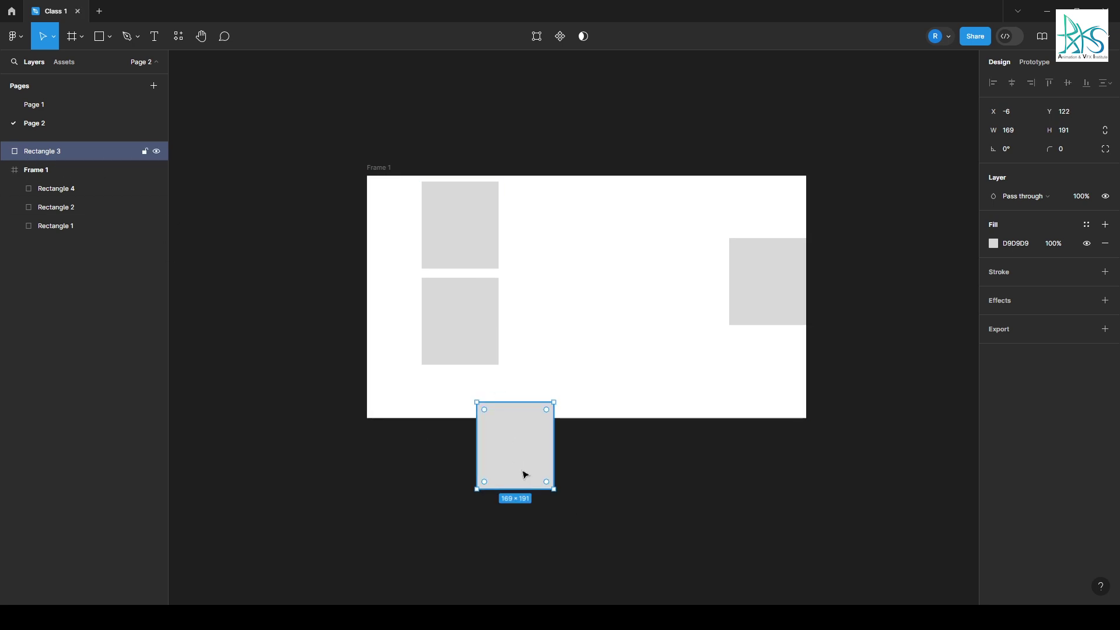
drag(47, 151, 49, 177)
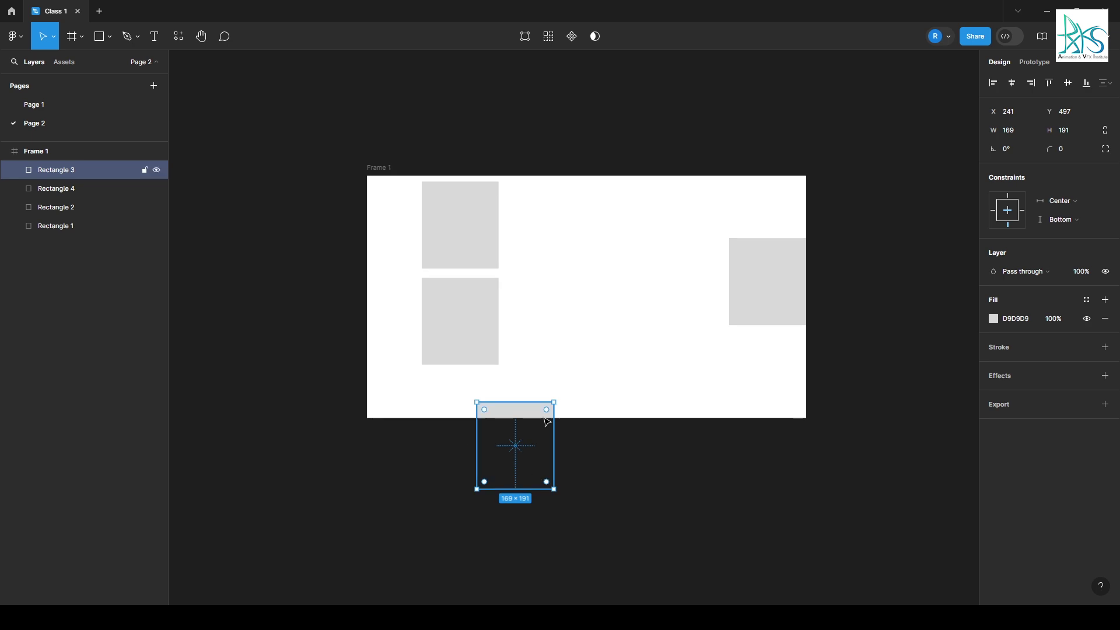
drag(525, 416, 470, 409)
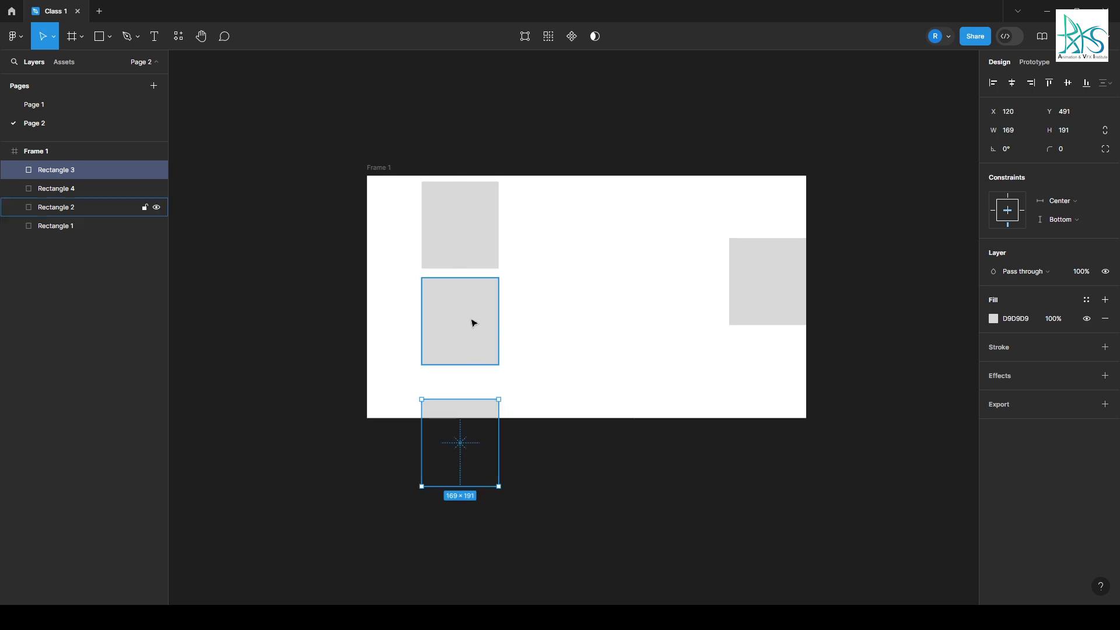
Step: Distribute the vertical spacing evenly between the three stacked rectangles
shift+click(473, 320)
shift+click(470, 229)
click(1107, 83)
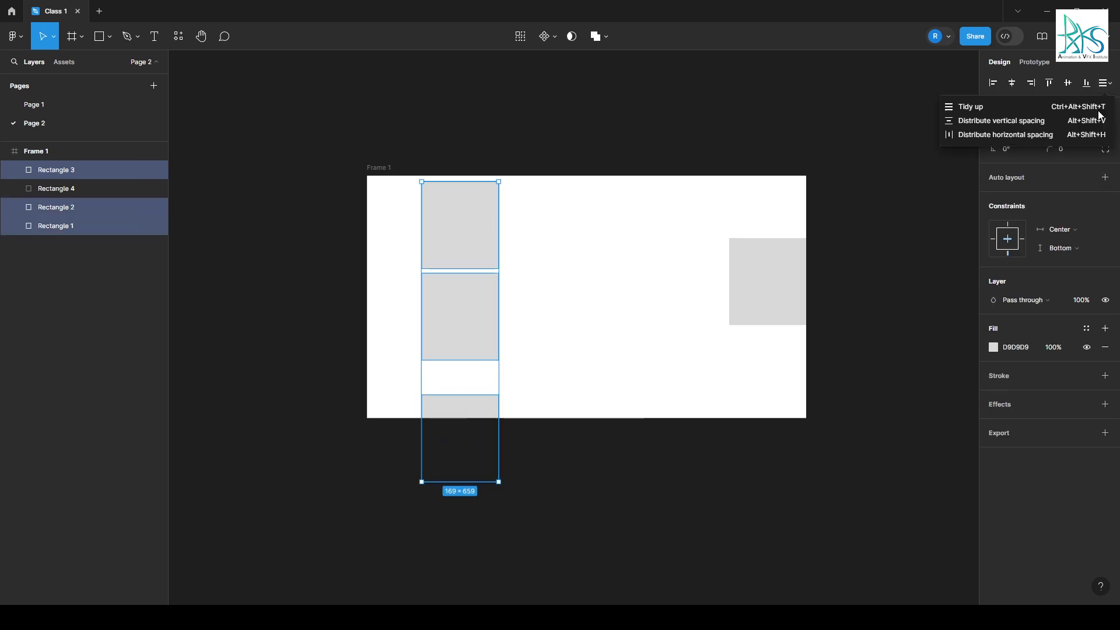
click(1011, 121)
click(578, 202)
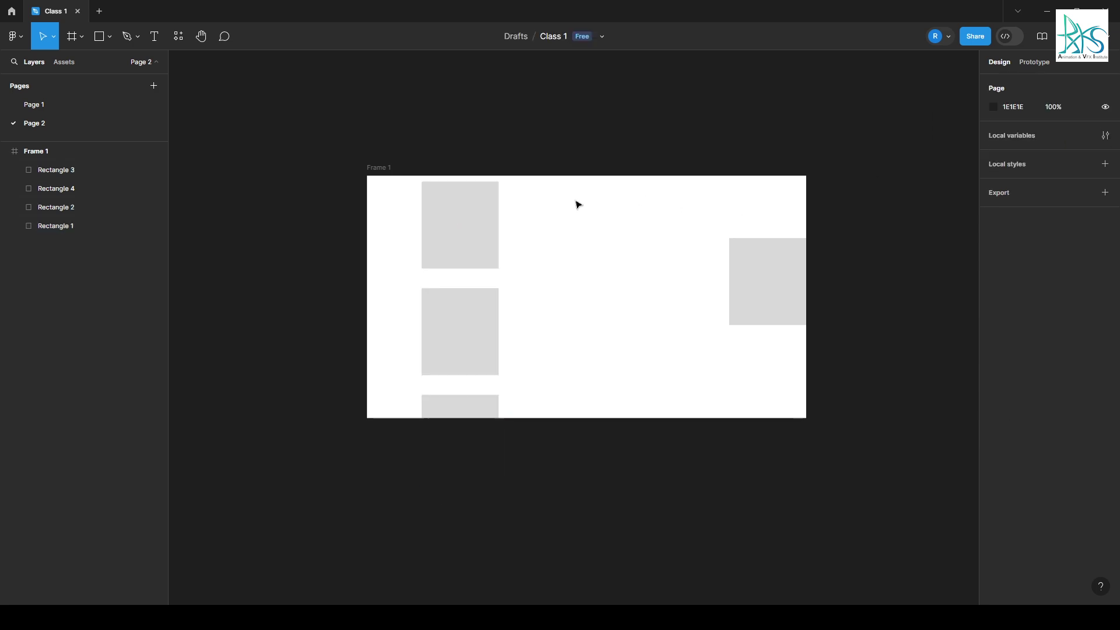
Step: Select the three stacked rectangles and examine the available spacing distribution options
click(466, 250)
click(483, 312)
shift+click(480, 402)
shift+click(461, 259)
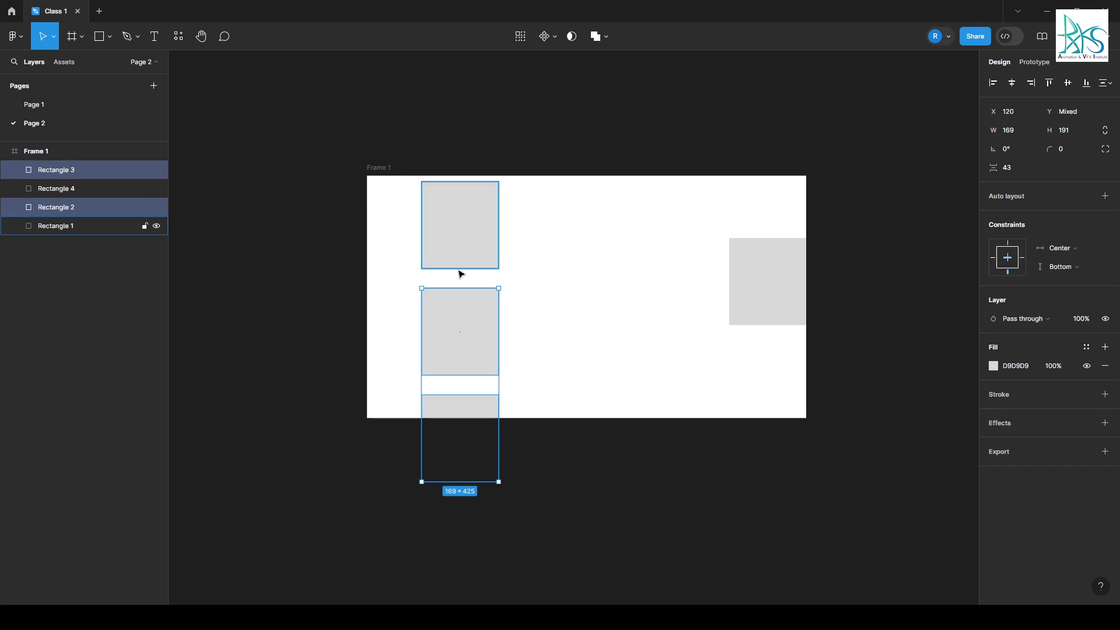
click(1106, 82)
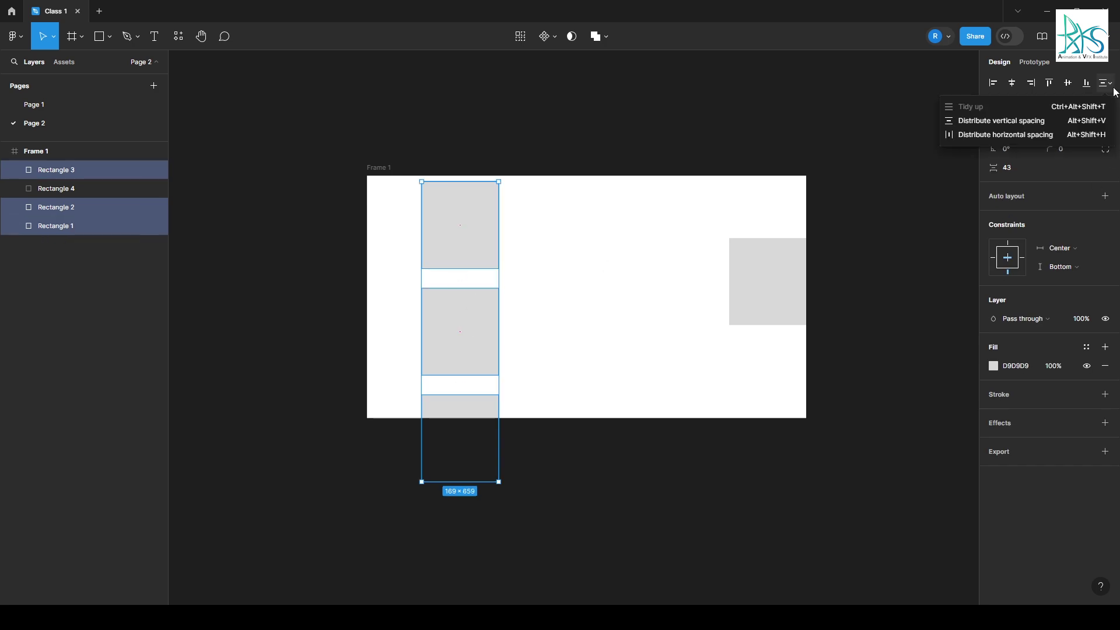
click(473, 248)
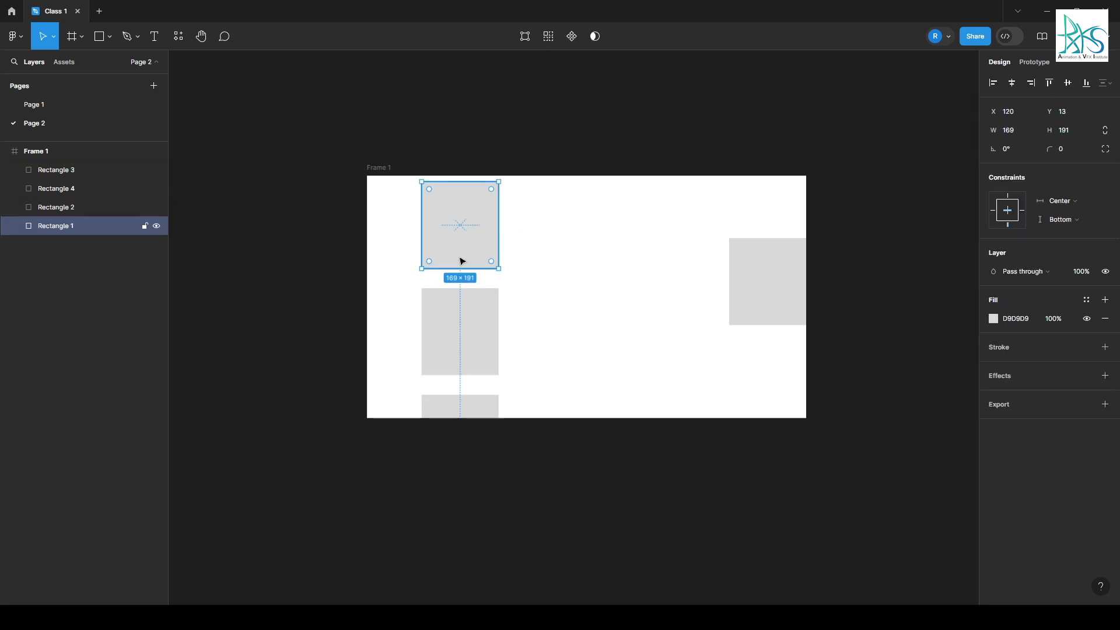
Step: Move the three stacked rectangles into a staggered row across the frame, ahead of the fourth rectangle
drag(460, 257, 438, 278)
drag(493, 330, 552, 304)
drag(478, 415, 674, 279)
Step: Distribute the horizontal spacing evenly between all four staggered rectangles
shift+click(784, 292)
shift+click(548, 295)
shift+click(450, 253)
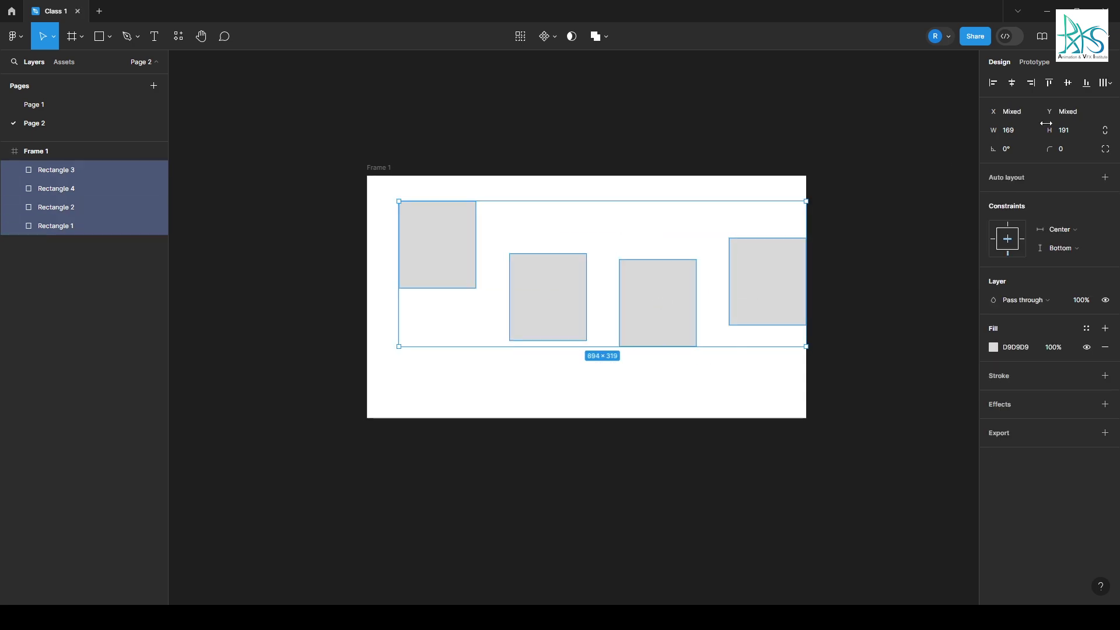
click(1110, 82)
click(980, 129)
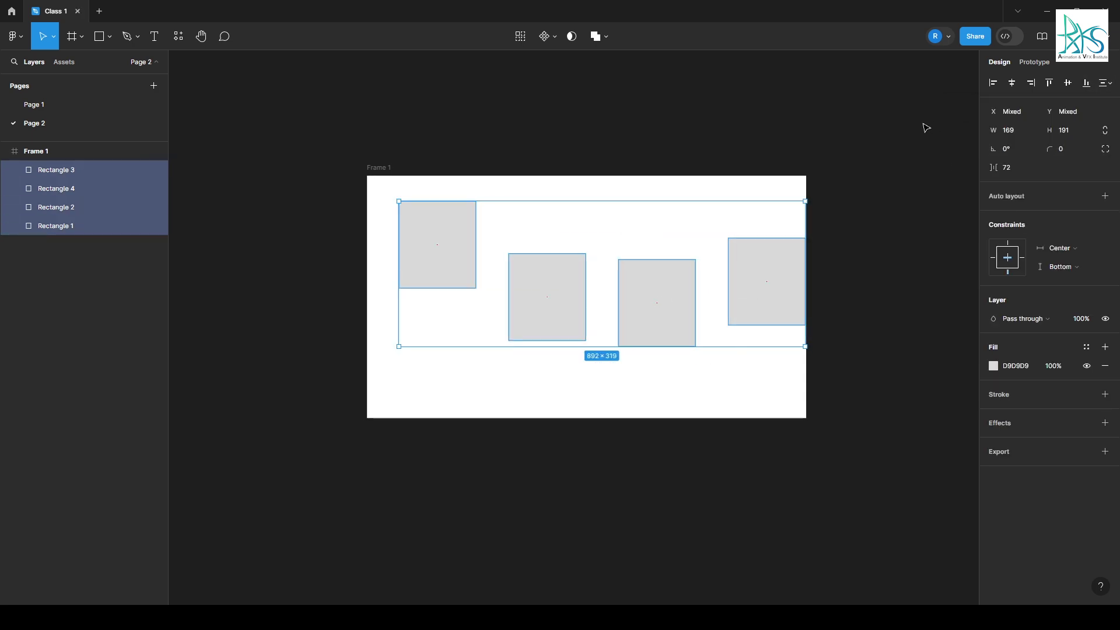
Step: Look at the spacing distribution options again and undo the horizontal distribution of the four rectangles
click(1108, 84)
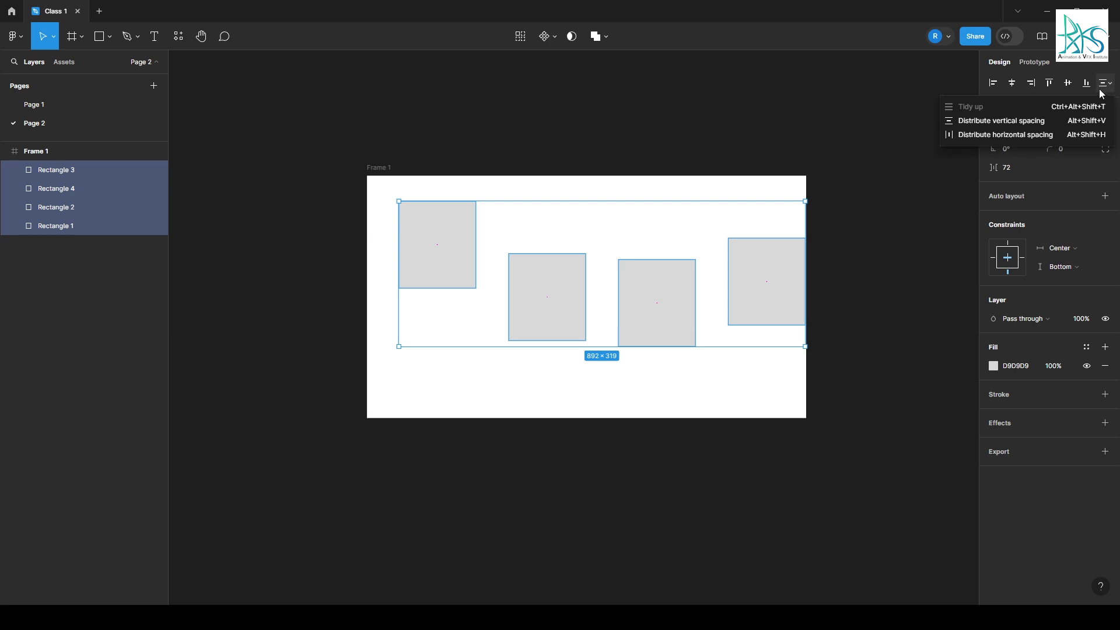
click(804, 99)
key(ctrl+z)
key(ctrl+z)
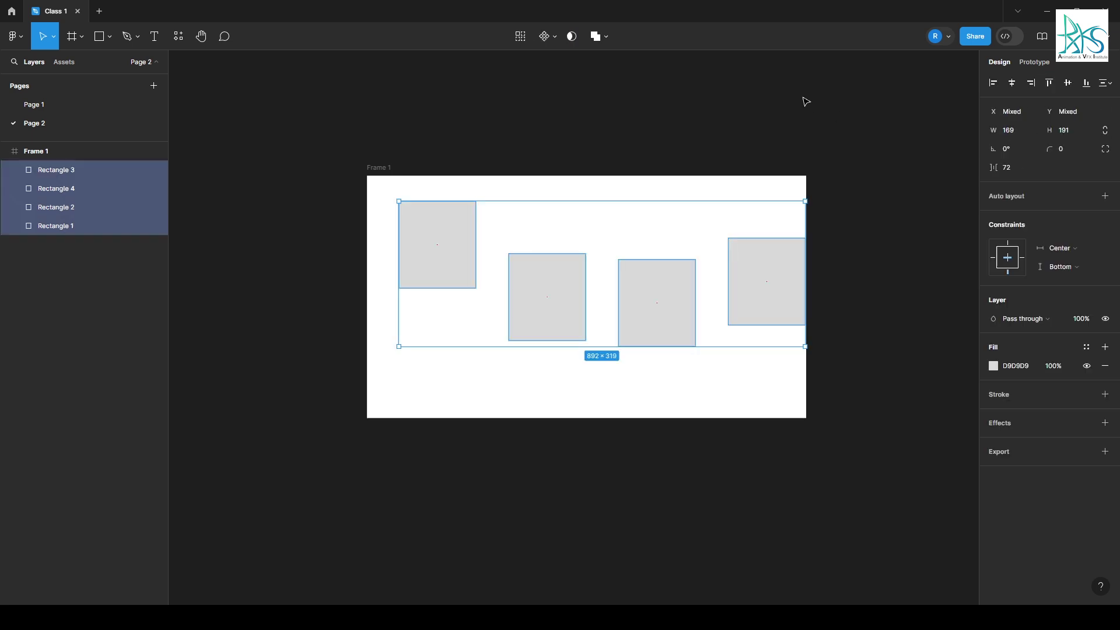
click(803, 99)
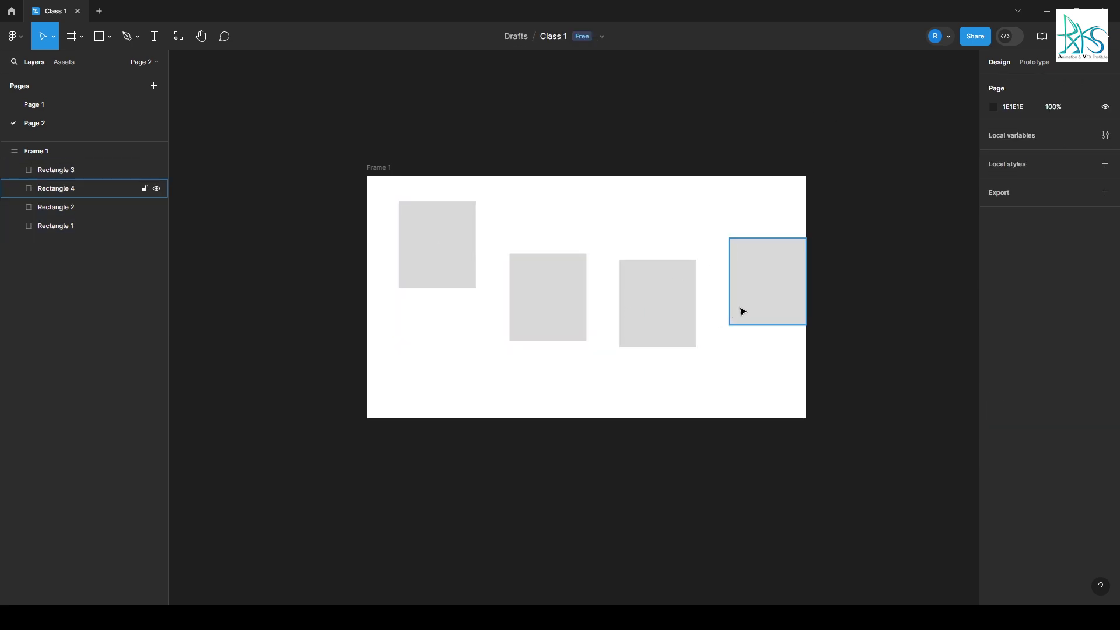
Step: Line up all four rectangles in one row at Y 171 with equal gaps of 51, ending at X 753
drag(443, 251, 453, 300)
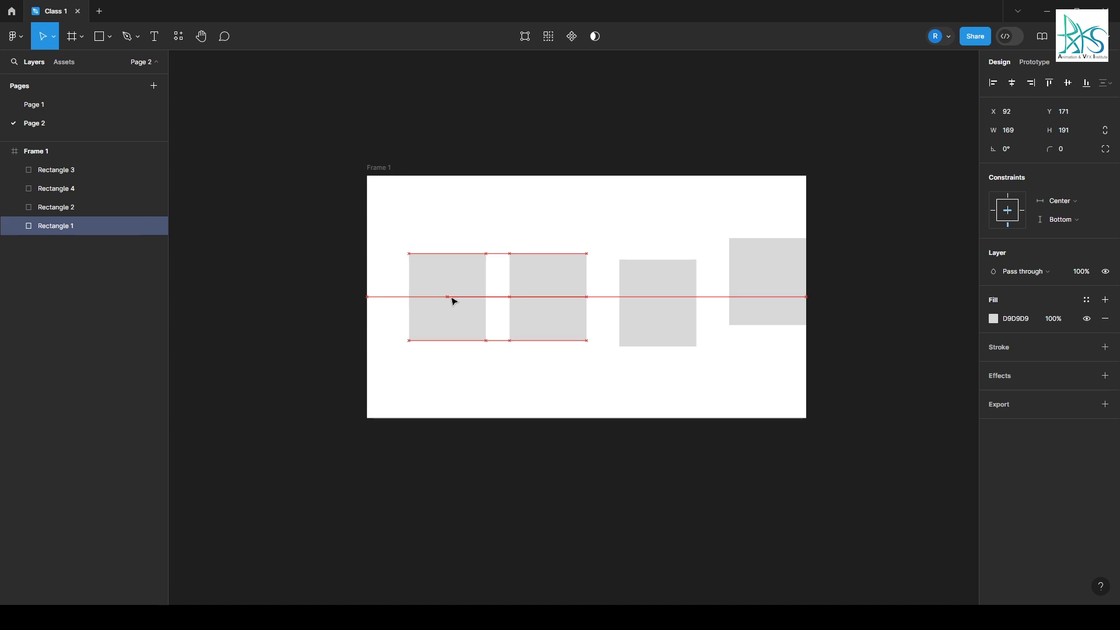
drag(620, 317, 631, 308)
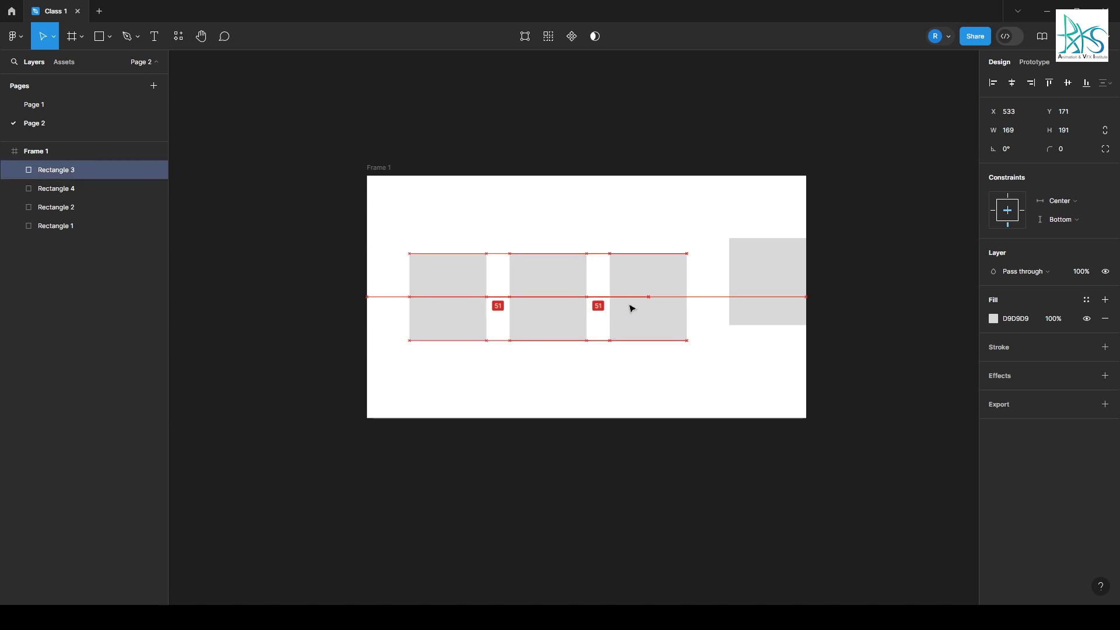
drag(769, 300, 764, 333)
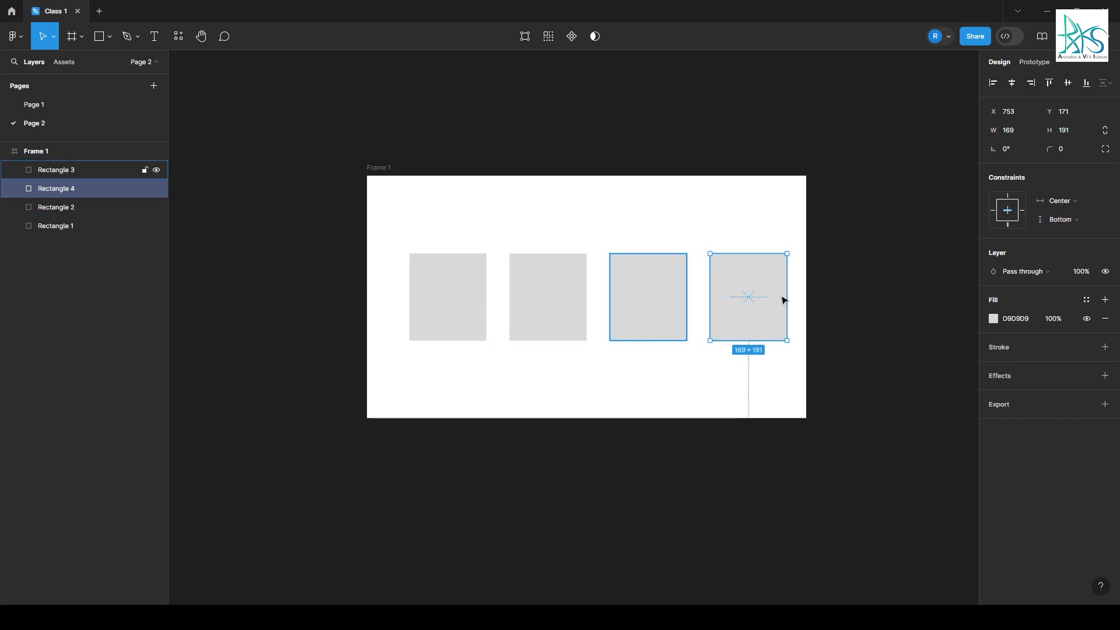
Step: Select the first rectangle and Frame 1 in turn to examine their position and size properties
click(846, 311)
click(431, 258)
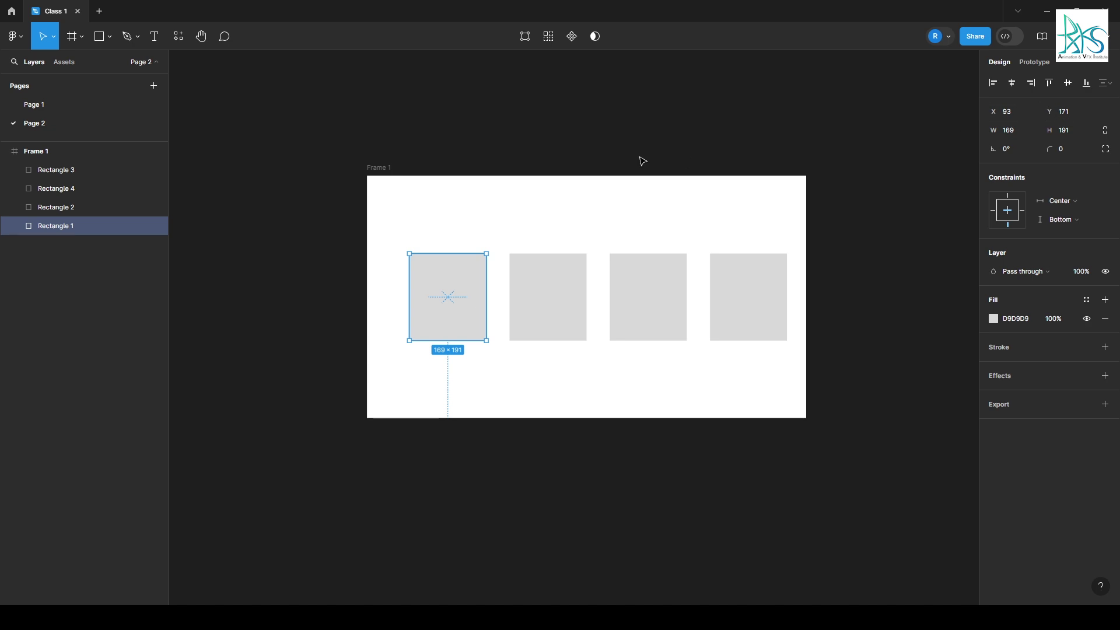
click(387, 168)
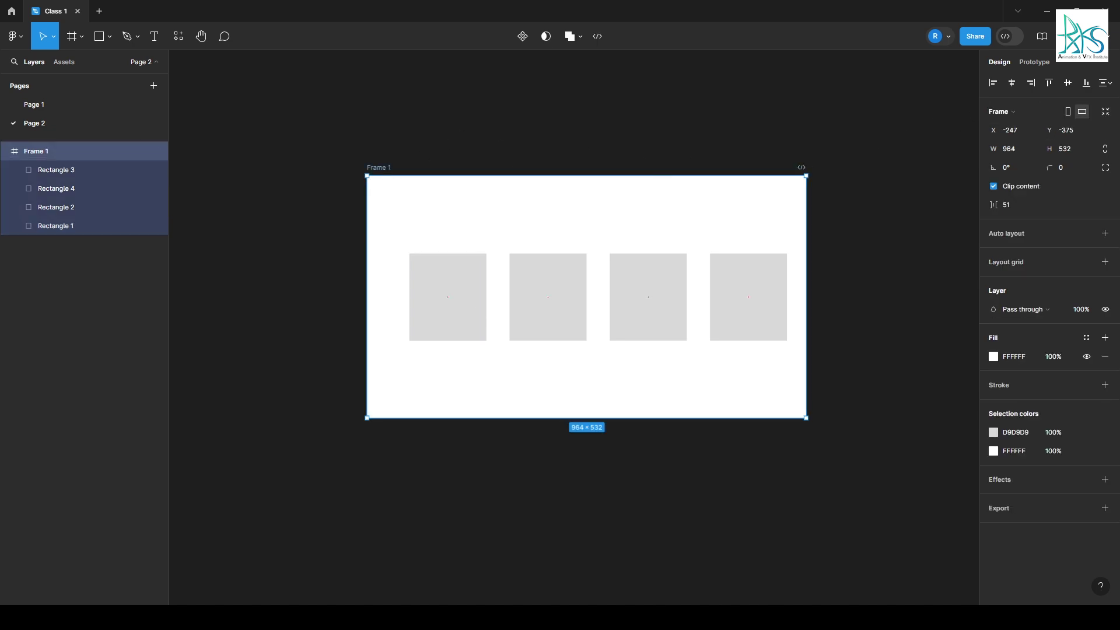
click(432, 287)
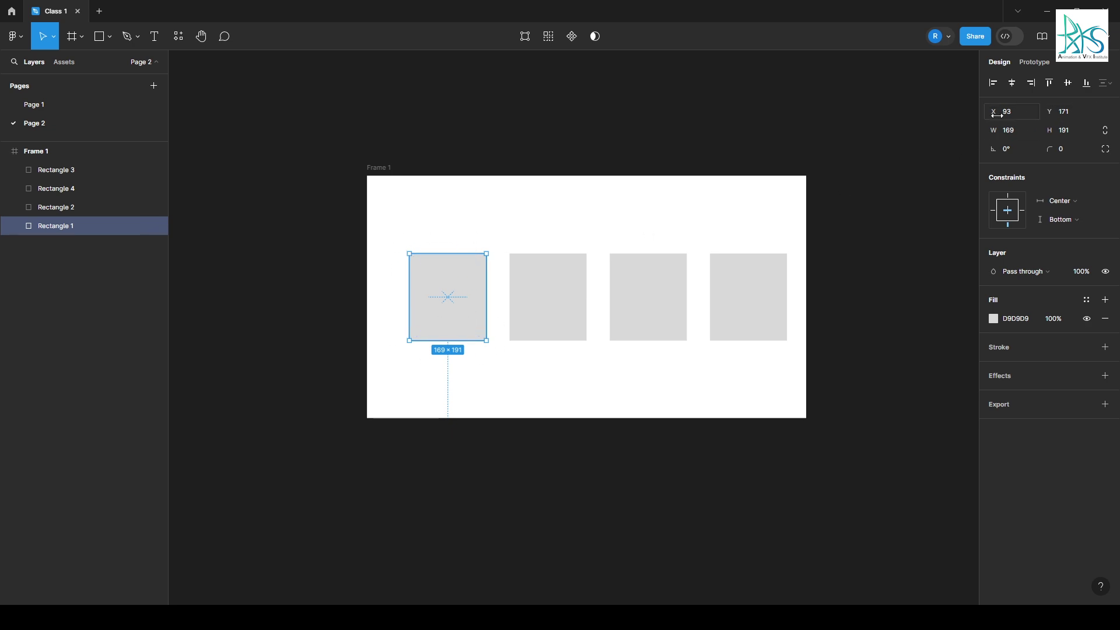
Step: Try shifting the first rectangle by adjusting its position values and undo the move
drag(997, 114, 1083, 111)
key(ctrl+z)
key(ctrl+z)
Step: Resize the first rectangle to 200 × 200 and move it to about X 79, Y 162
text(00)
key(Tab)
text(200)
key(Return)
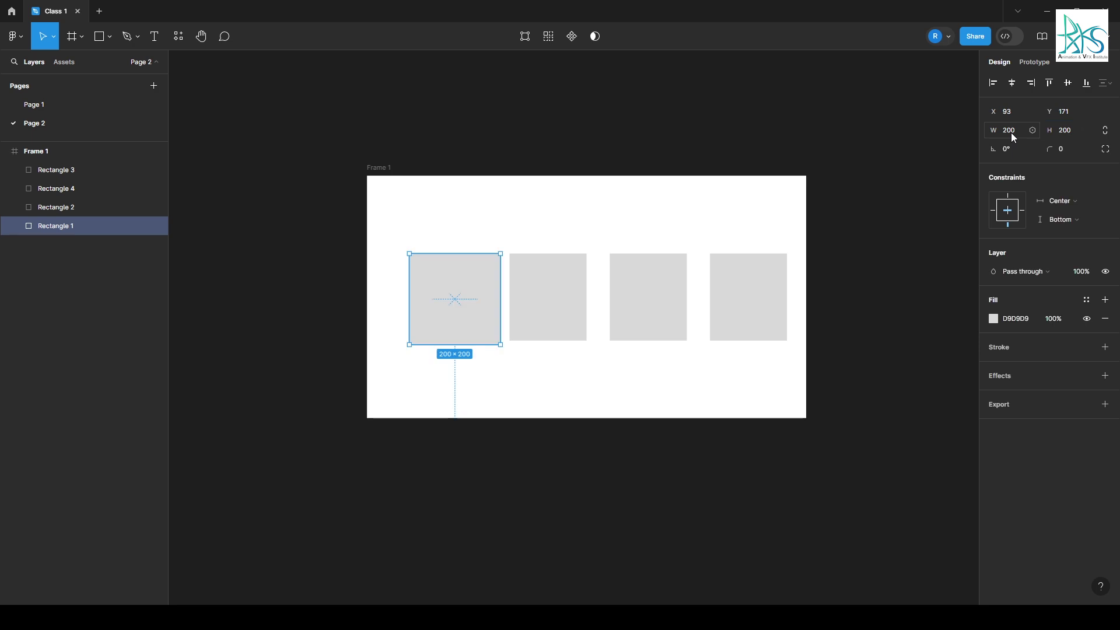
drag(462, 288, 456, 283)
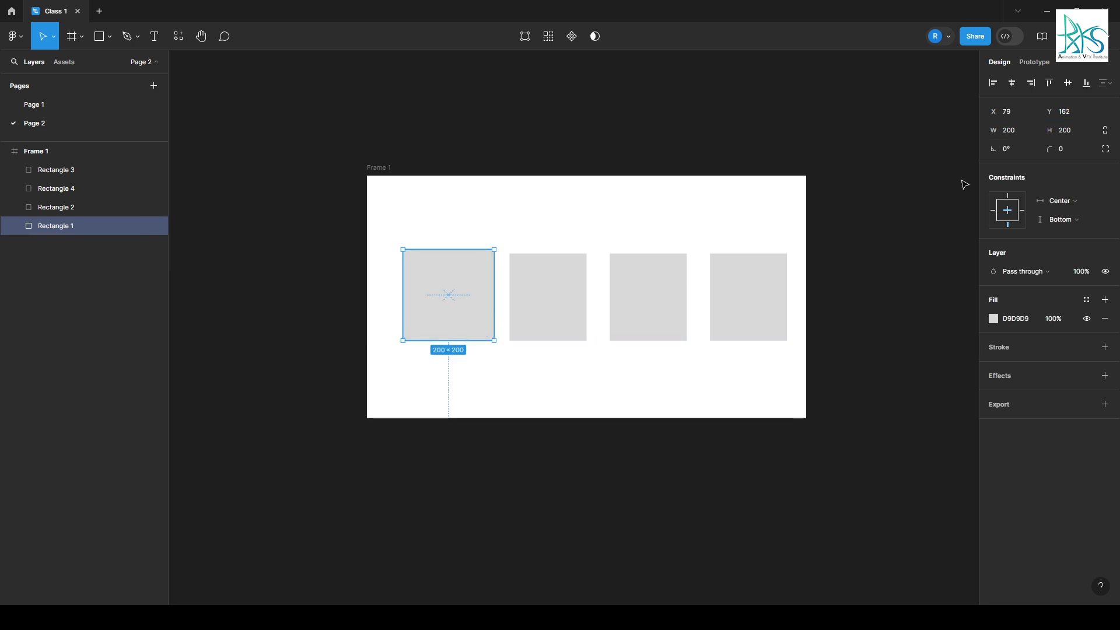
Step: Lock the first rectangle's proportions, set its height to 300 and move it to about X 24, Y 106
click(1106, 133)
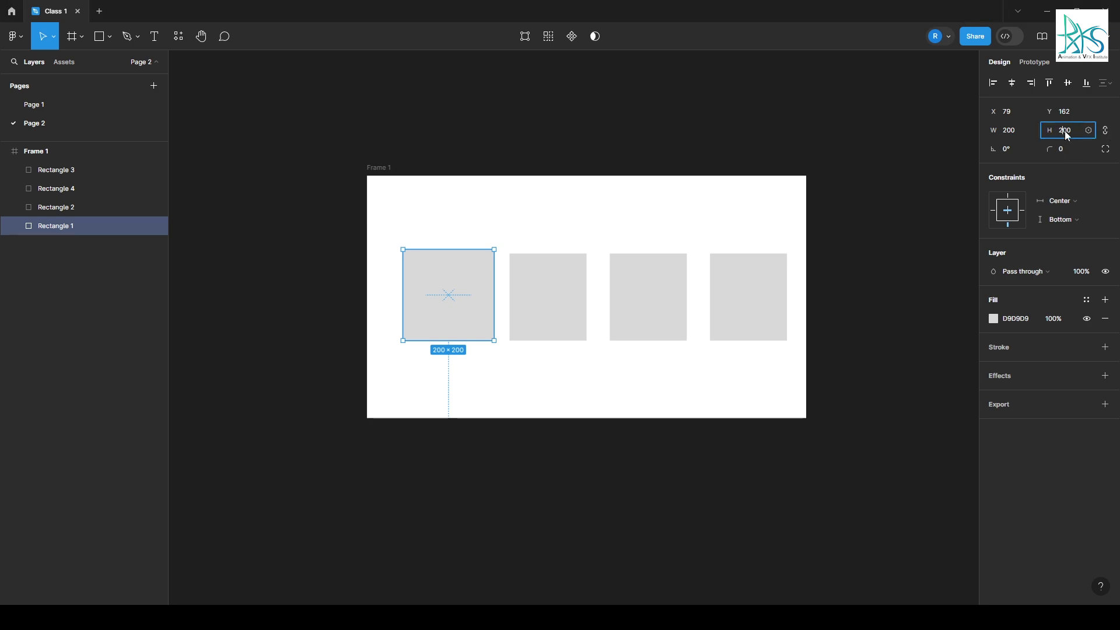
key(Return)
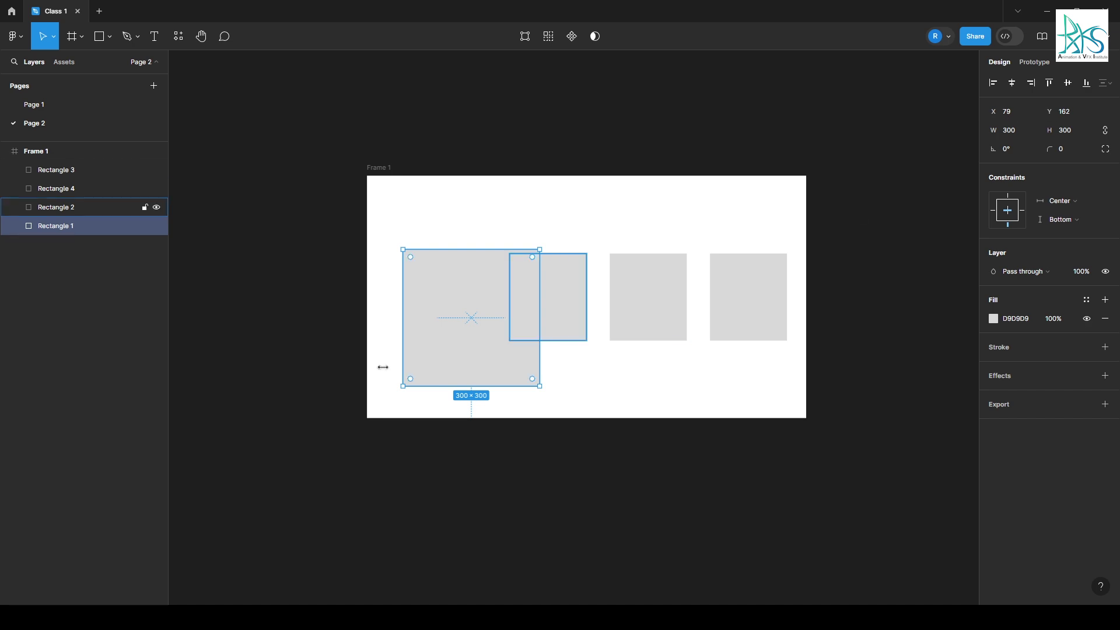
drag(457, 350, 440, 333)
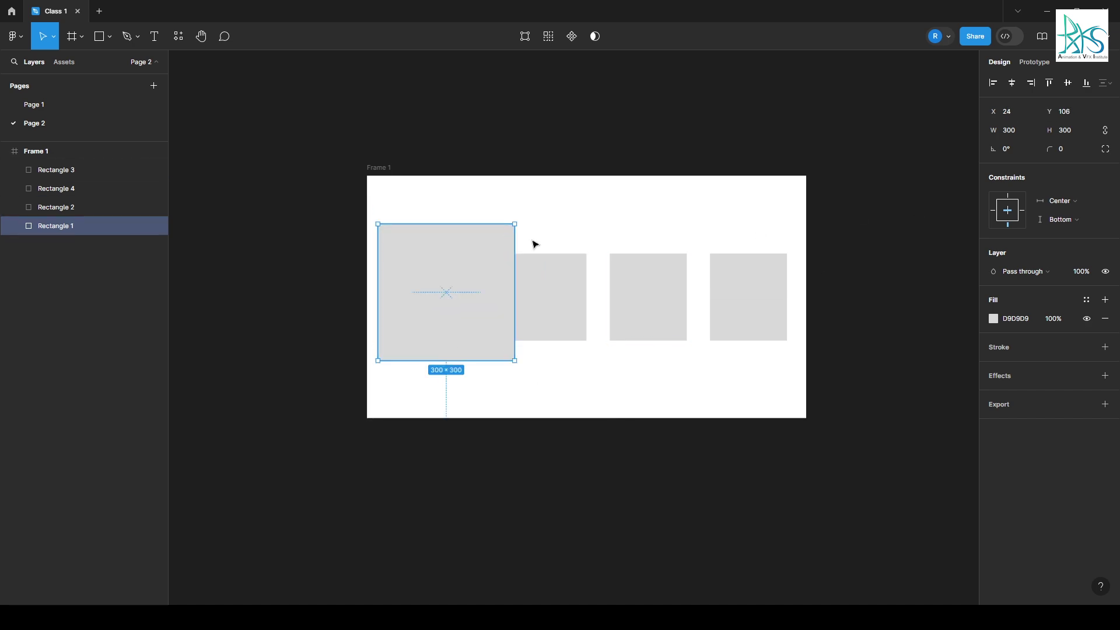
Step: Try rotating the first rectangle by 25° through its rotation value and undo the rotation
mouse_move(996, 149)
mouse_down()
mouse_move(1022, 149)
mouse_move(983, 156)
mouse_up()
key(ctrl+z)
click(1013, 149)
text(25)
key(Return)
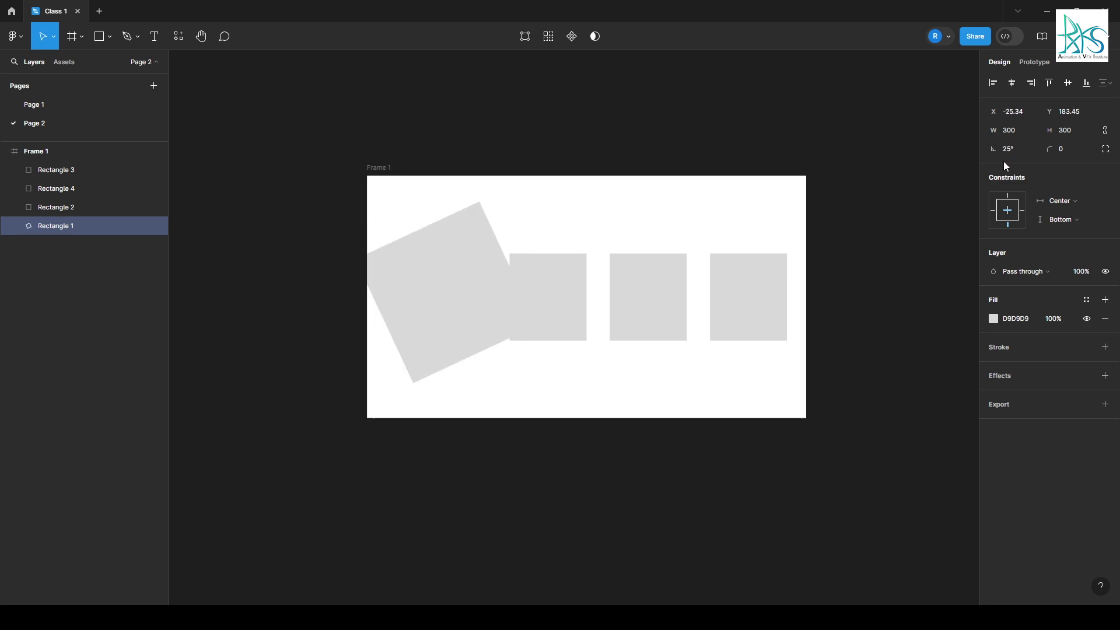
key(ctrl+z)
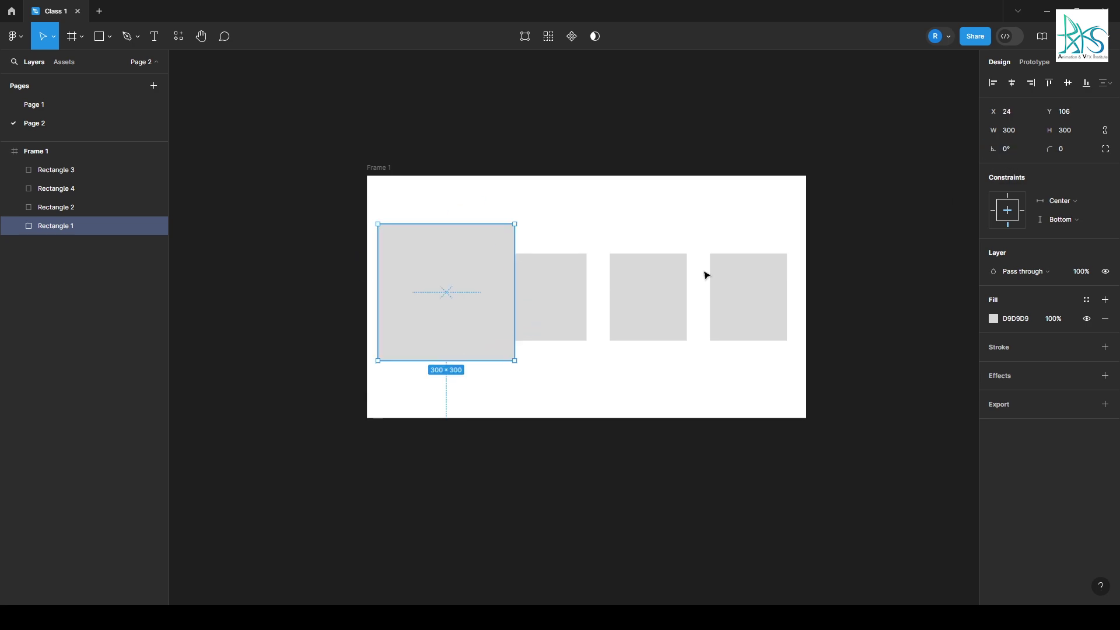
Step: Try rotating the first rectangle freehand from its corner on the canvas and undo the rotation
key(Escape)
click(424, 350)
drag(518, 368, 545, 238)
key(ctrl+z)
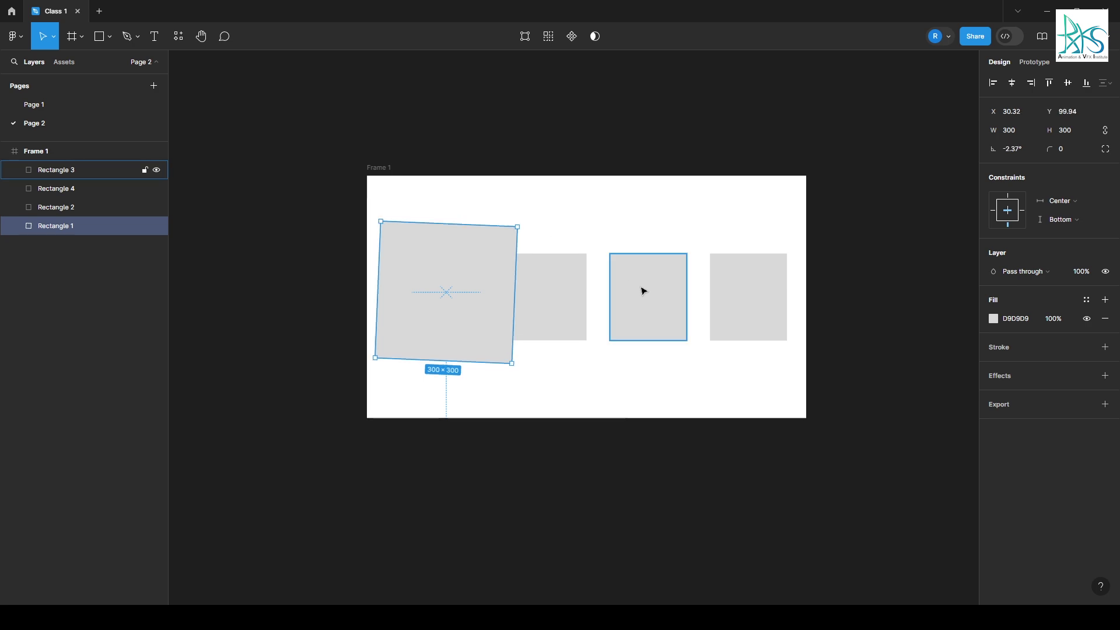
key(ctrl+z)
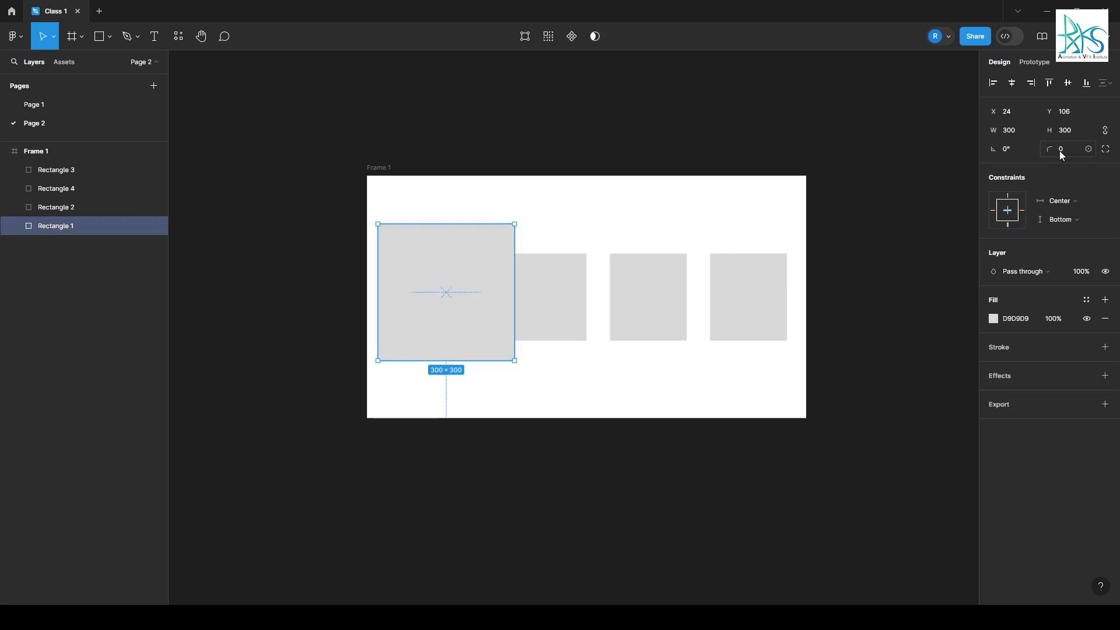
Step: Try rounding the first rectangle's corners on the canvas to a radius of 68 and undo the rounding
drag(509, 234, 489, 264)
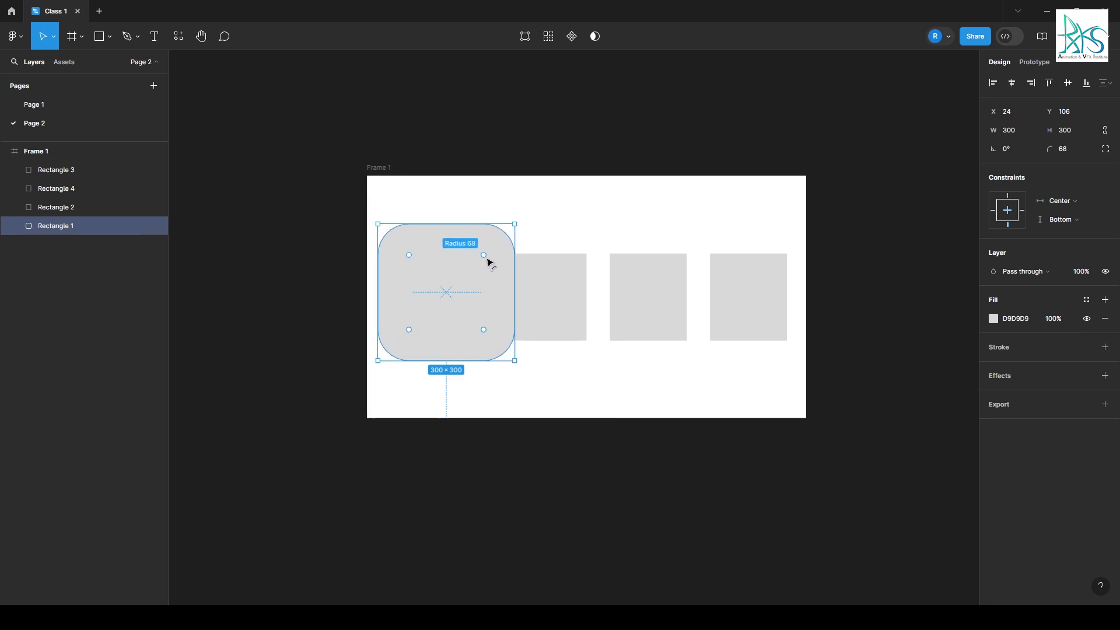
key(ctrl+z)
click(835, 189)
Step: Set the first rectangle's corner radius to 16
click(484, 264)
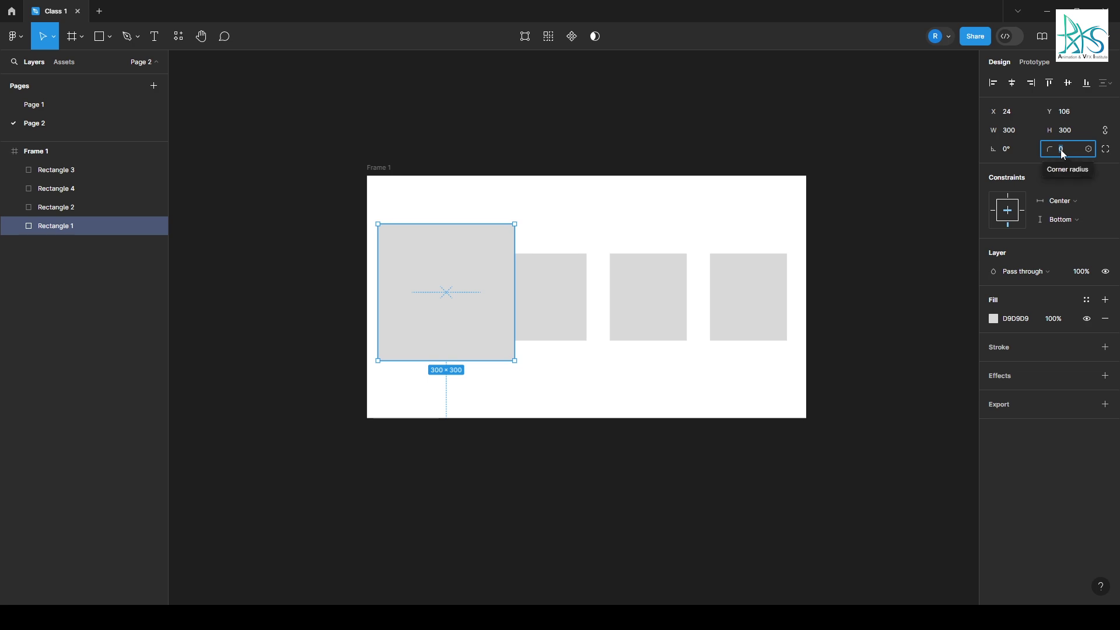
text(16)
key(Return)
Step: Try enlarging the first rectangle's corner radius to 68 with its on-canvas handle and undo the change
click(427, 130)
click(389, 289)
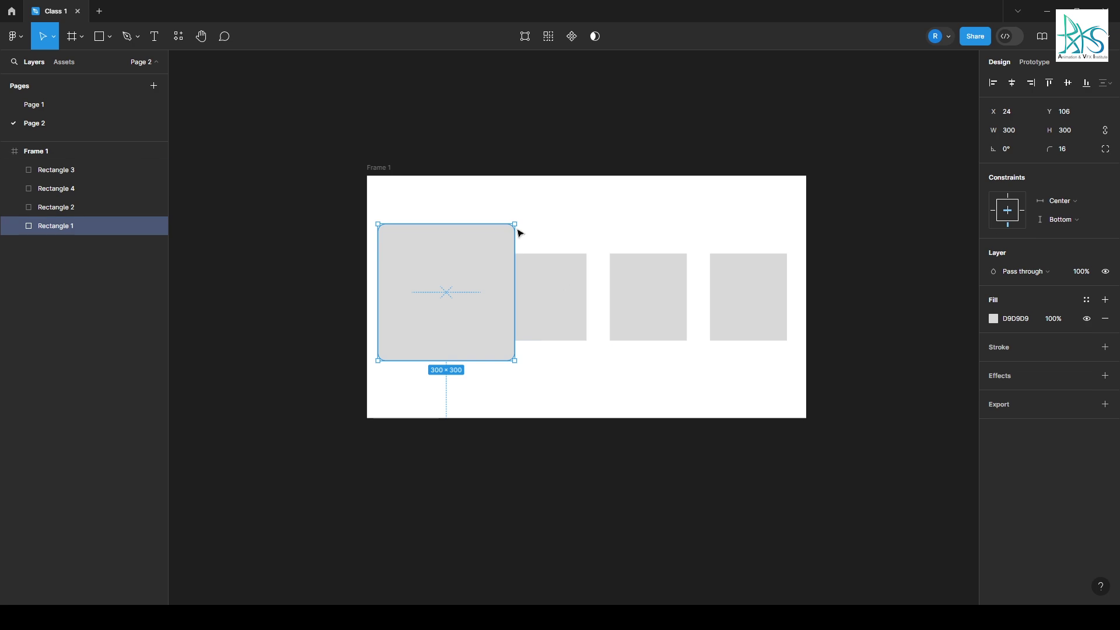
drag(382, 231, 413, 260)
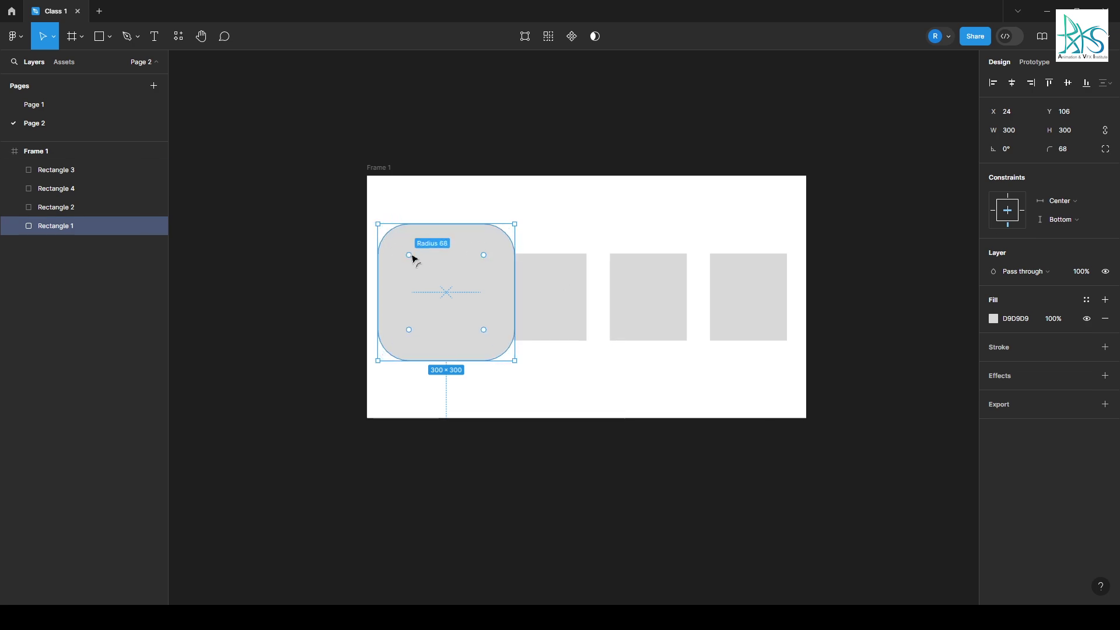
key(ctrl+z)
Step: Set the first rectangle's corner radius to 32 and move it to the frame's top edge at X 27, Y 0
click(1073, 150)
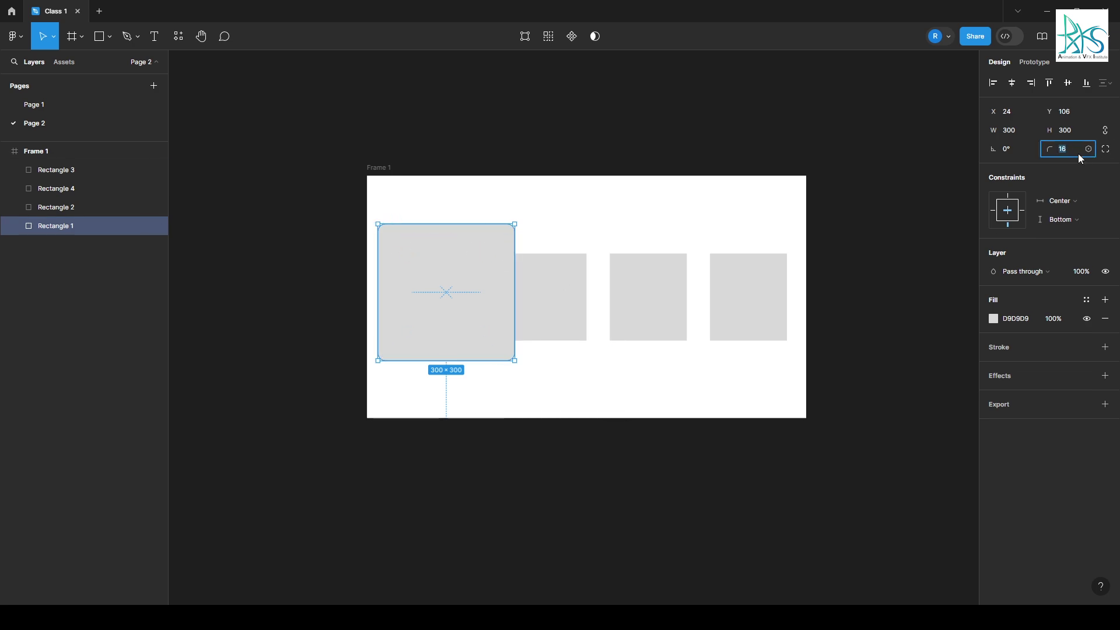
text(32)
key(Return)
mouse_move(512, 354)
drag(446, 286, 451, 243)
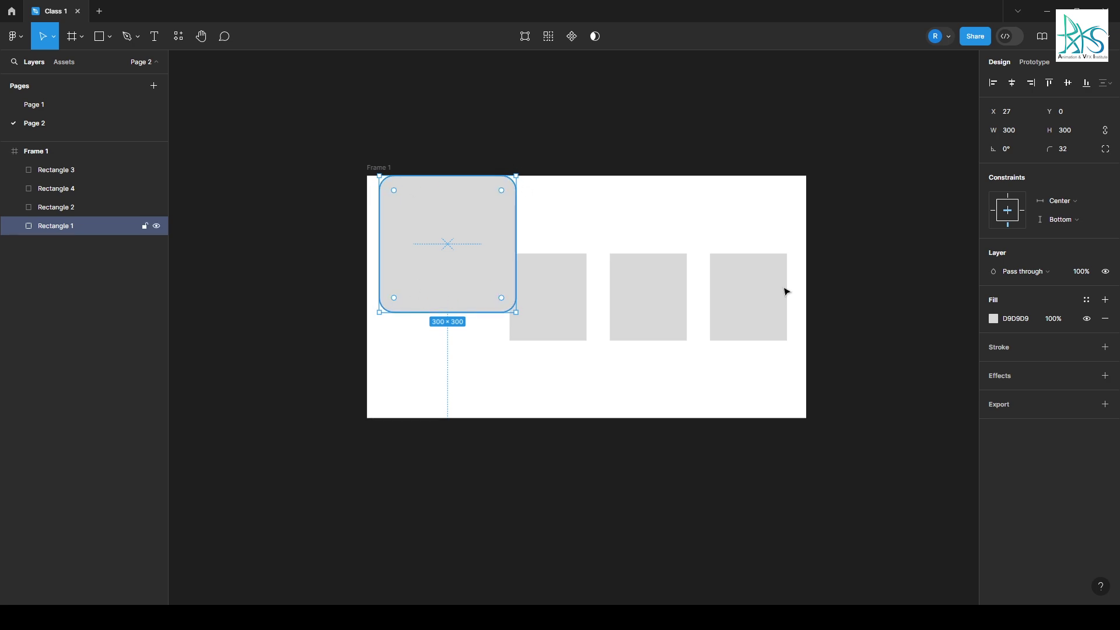
Step: Make the first rectangle's corner radii individual and set both upper corners to 0
click(1106, 150)
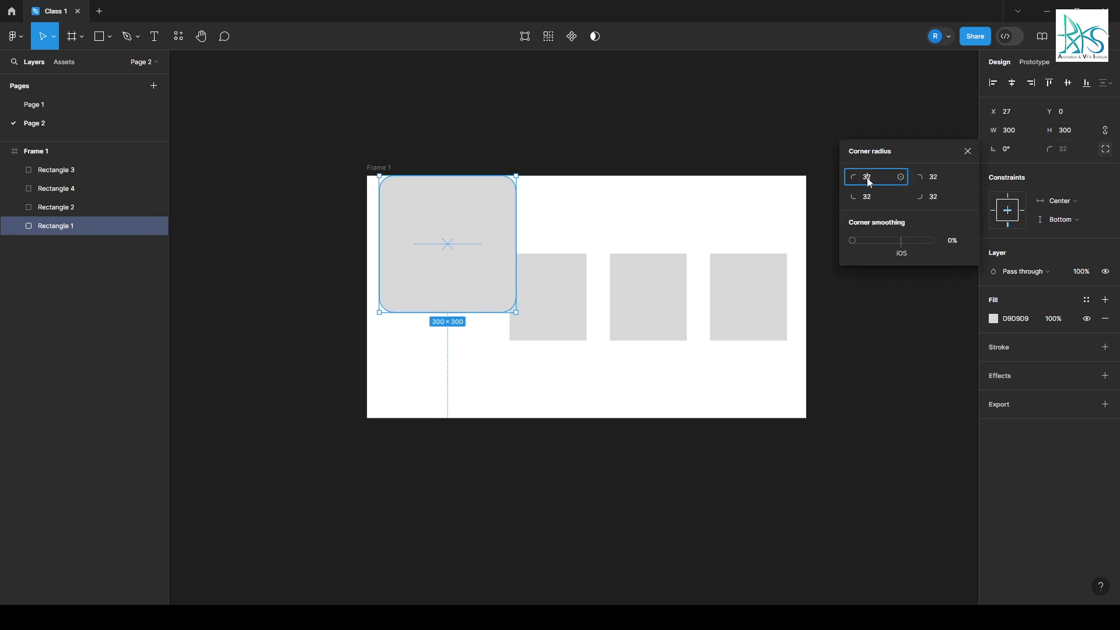
click(869, 177)
text(0)
key(Tab)
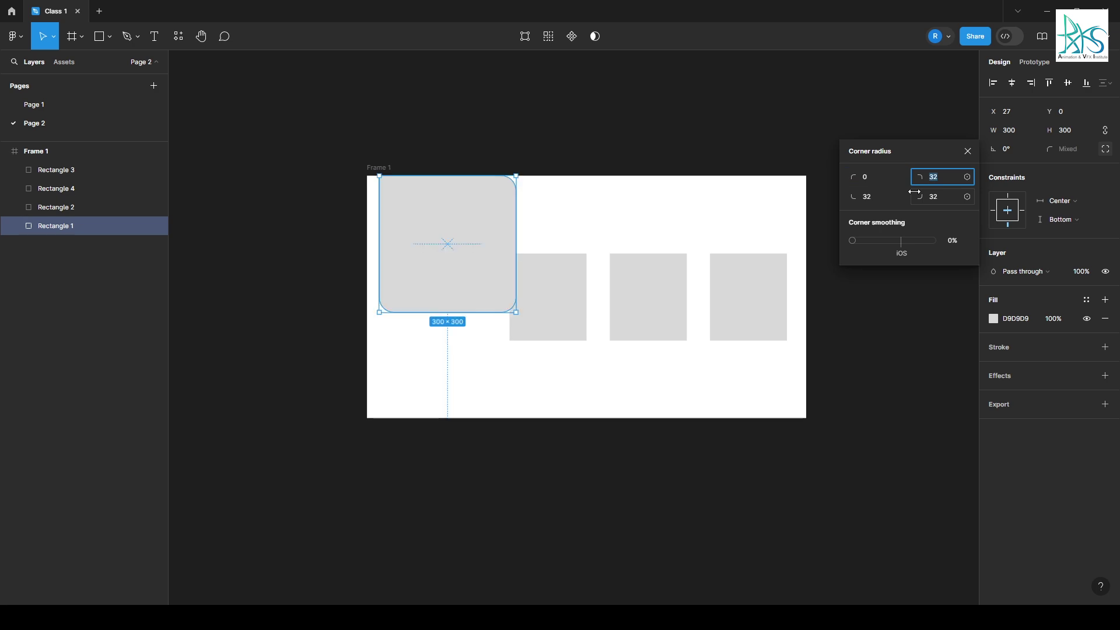
text(0)
key(Tab)
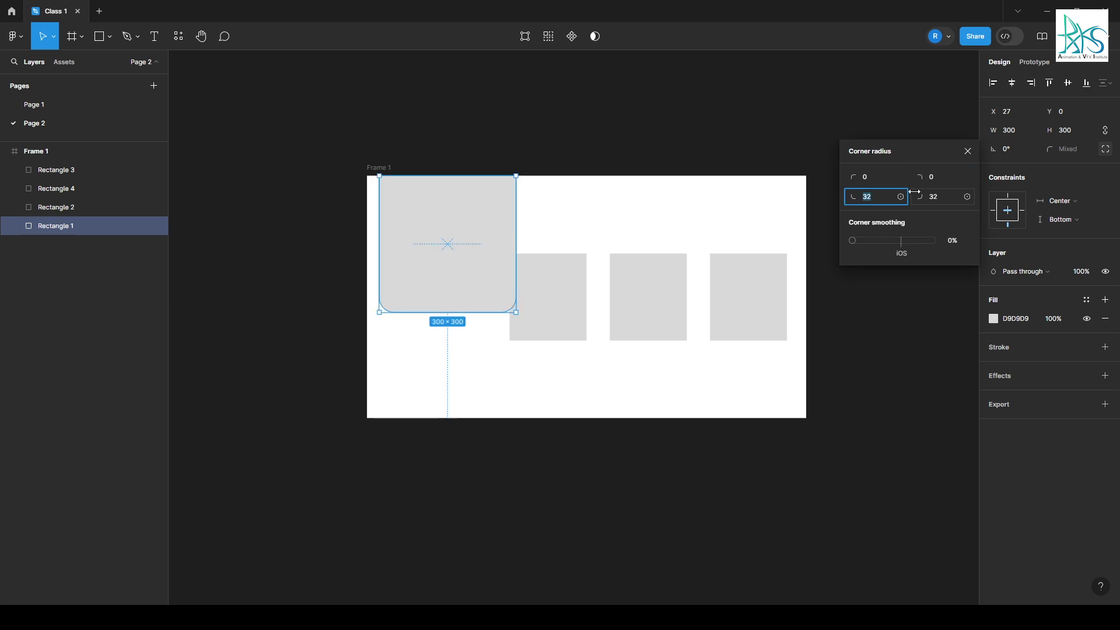
Step: Set both lower corners of the first rectangle to a radius of 50
key(Tab)
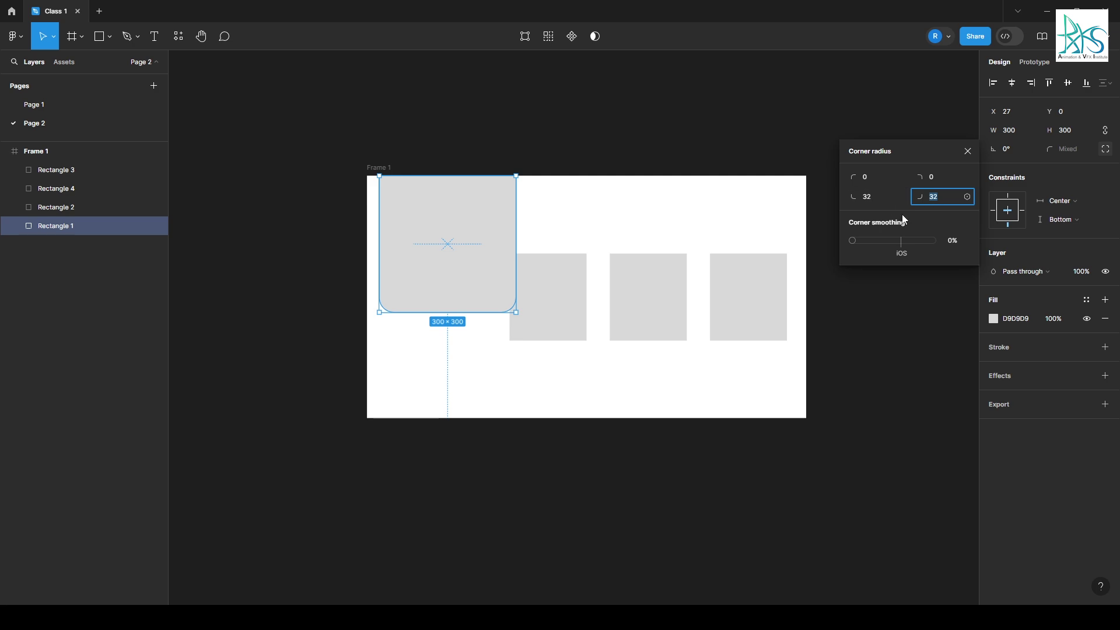
click(882, 198)
text(50)
key(Tab)
text(50)
key(Return)
click(521, 195)
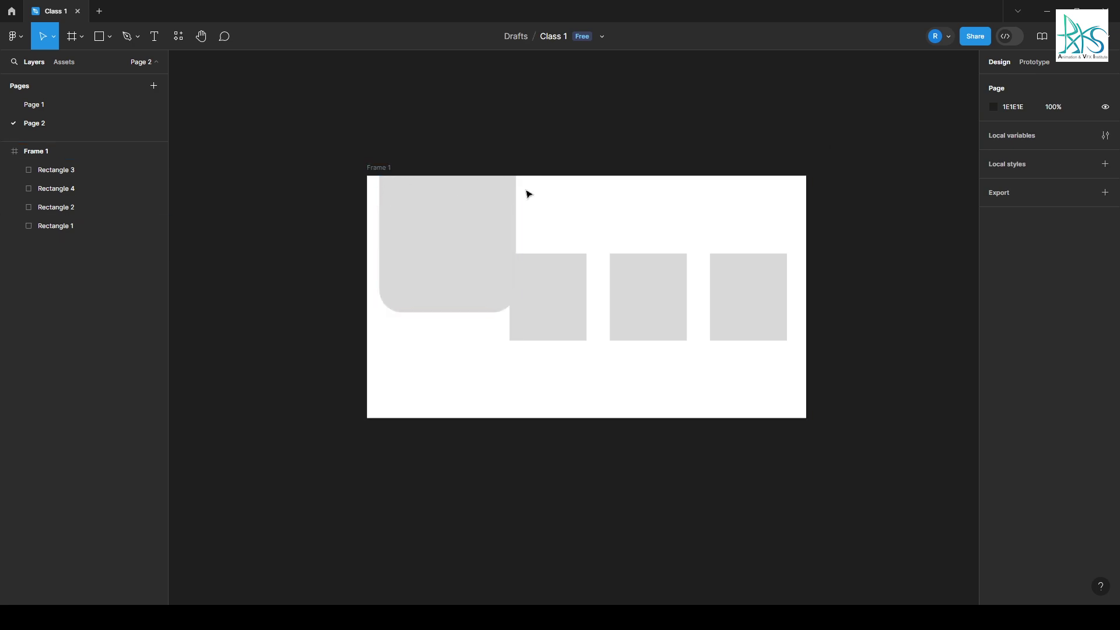
click(453, 265)
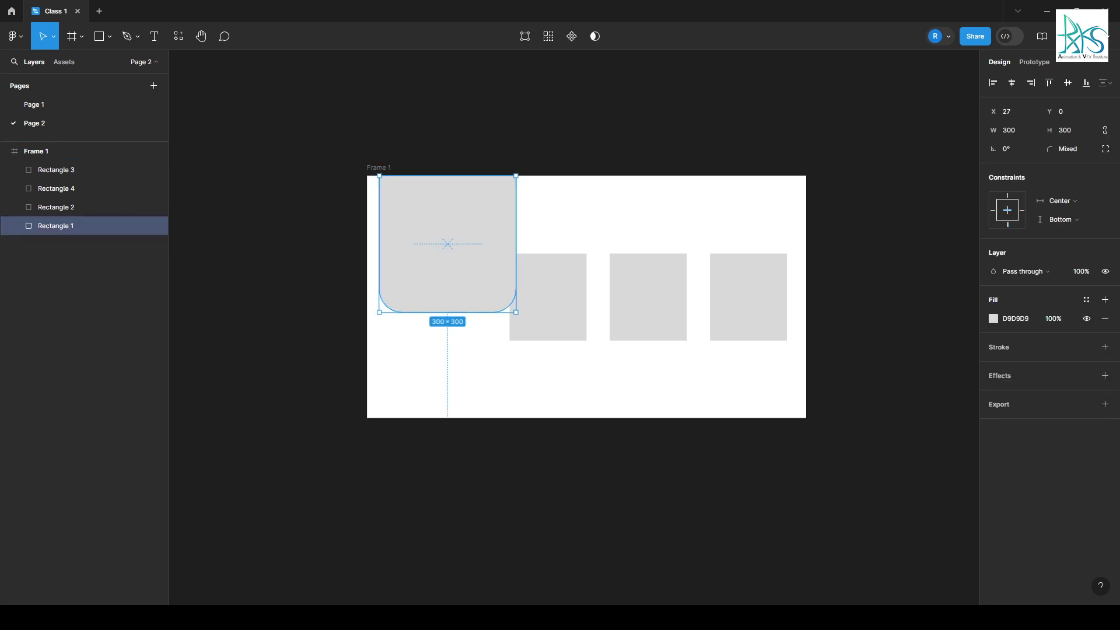
Step: Inspect the first rectangle's individual corner radii and corner smoothing settings
click(1106, 149)
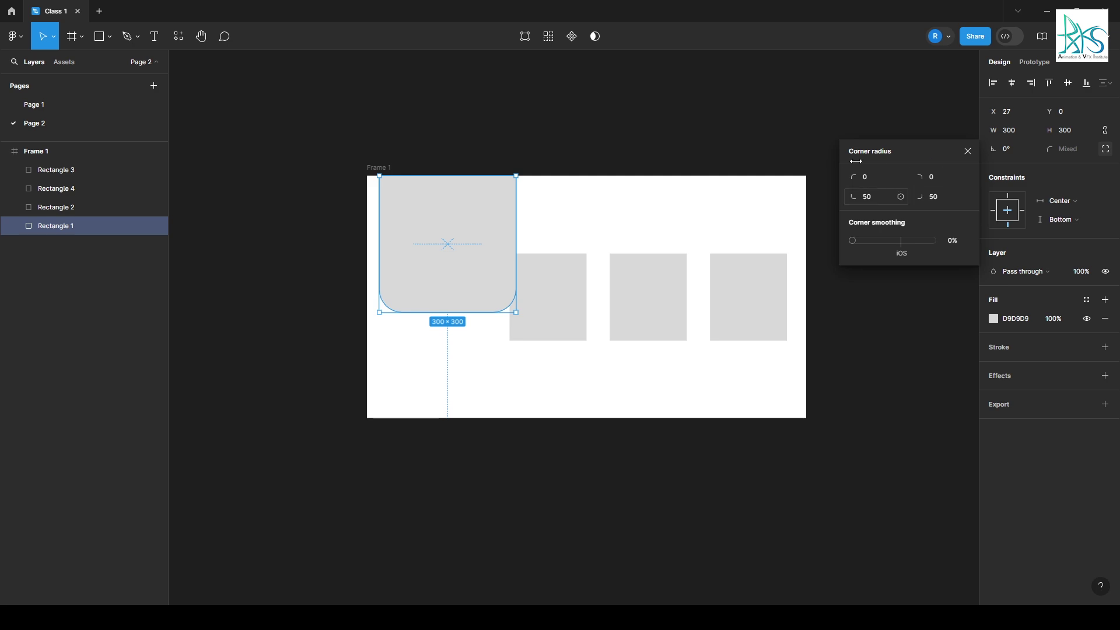
click(825, 145)
click(439, 211)
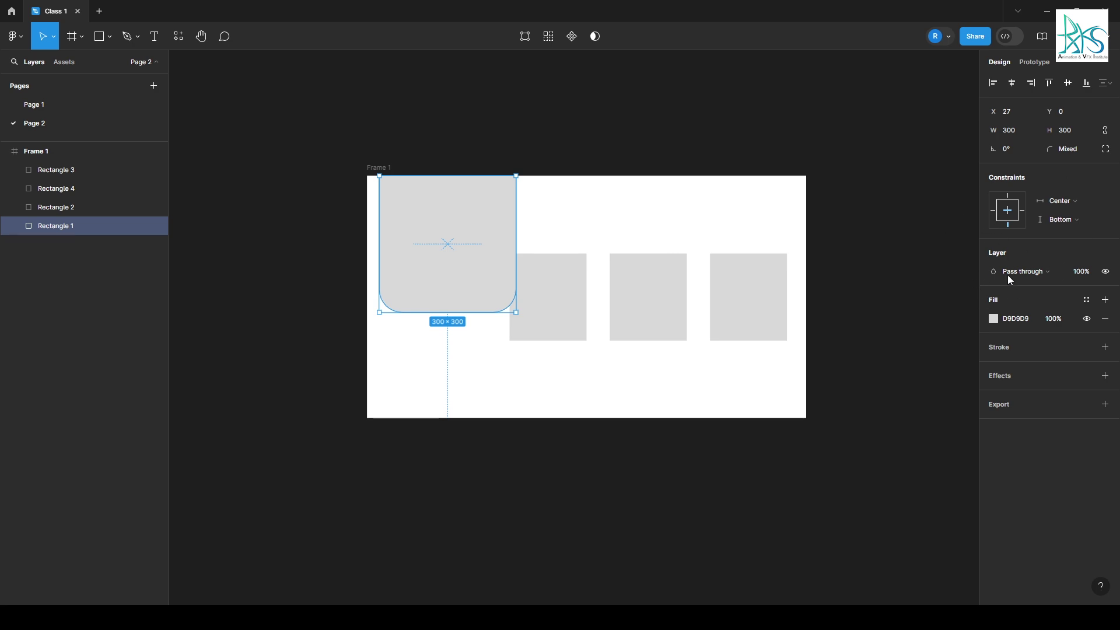
Step: Examine the layer blend modes available for the first rectangle, keeping Pass through
click(1048, 270)
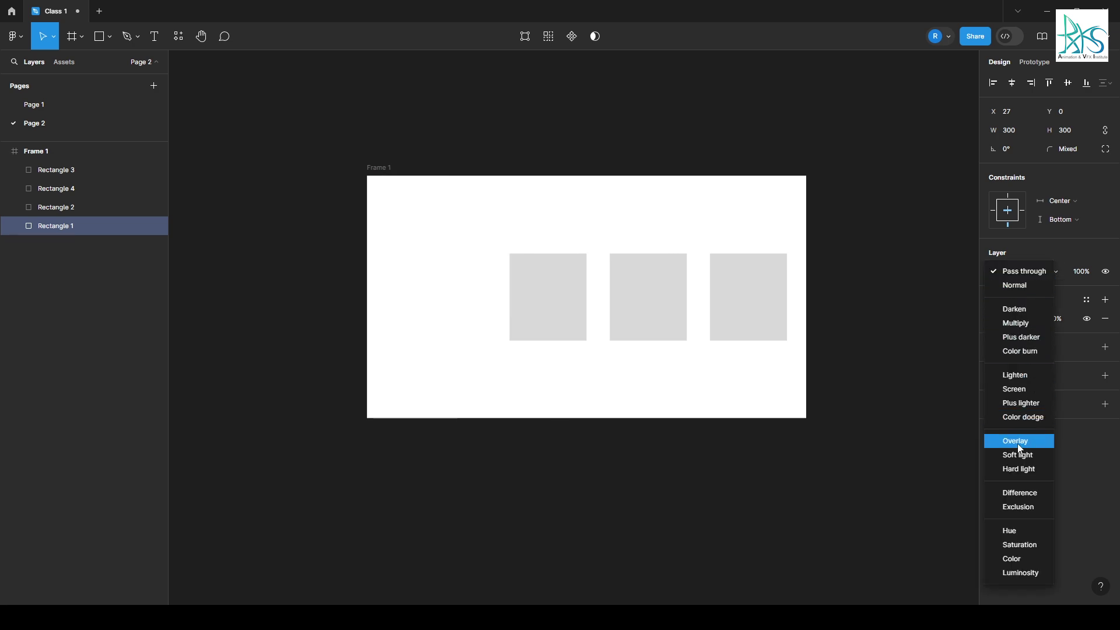
click(1017, 274)
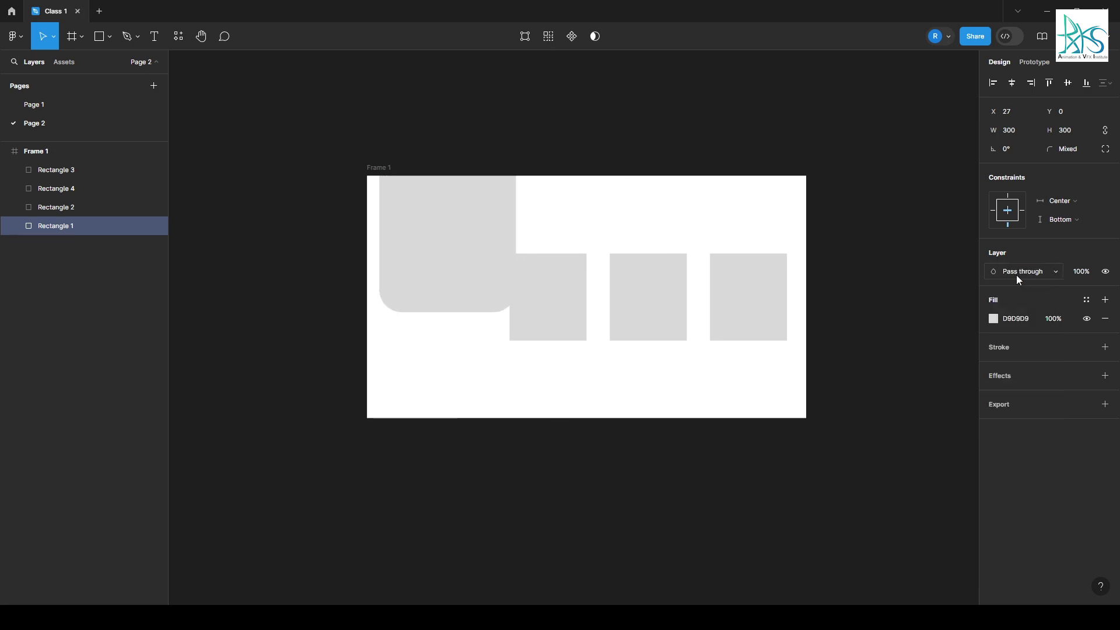
click(1016, 275)
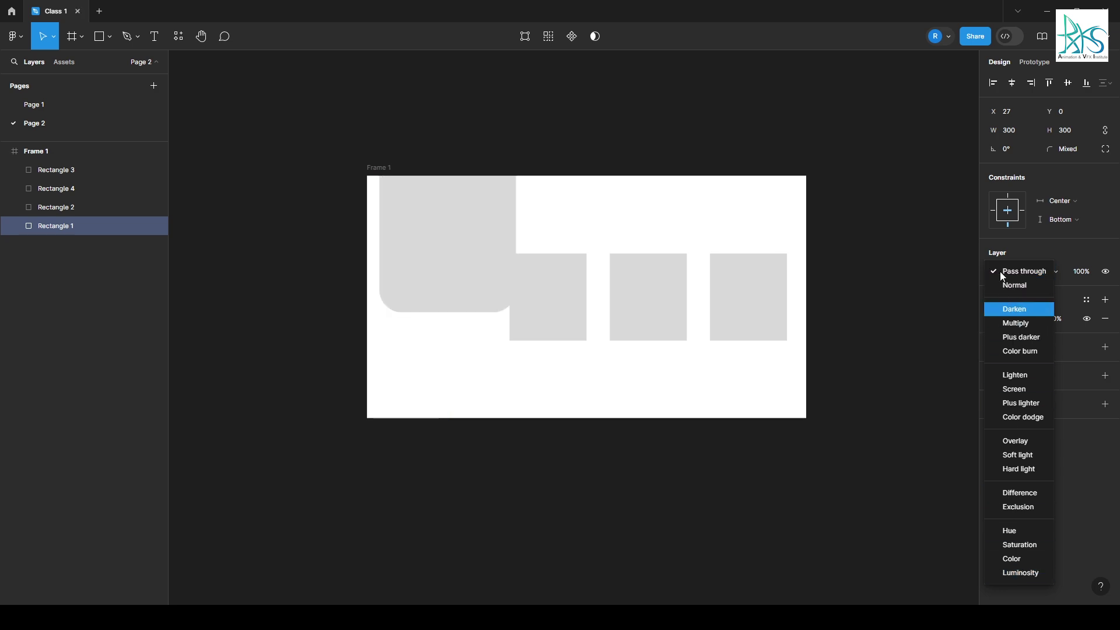
click(1019, 271)
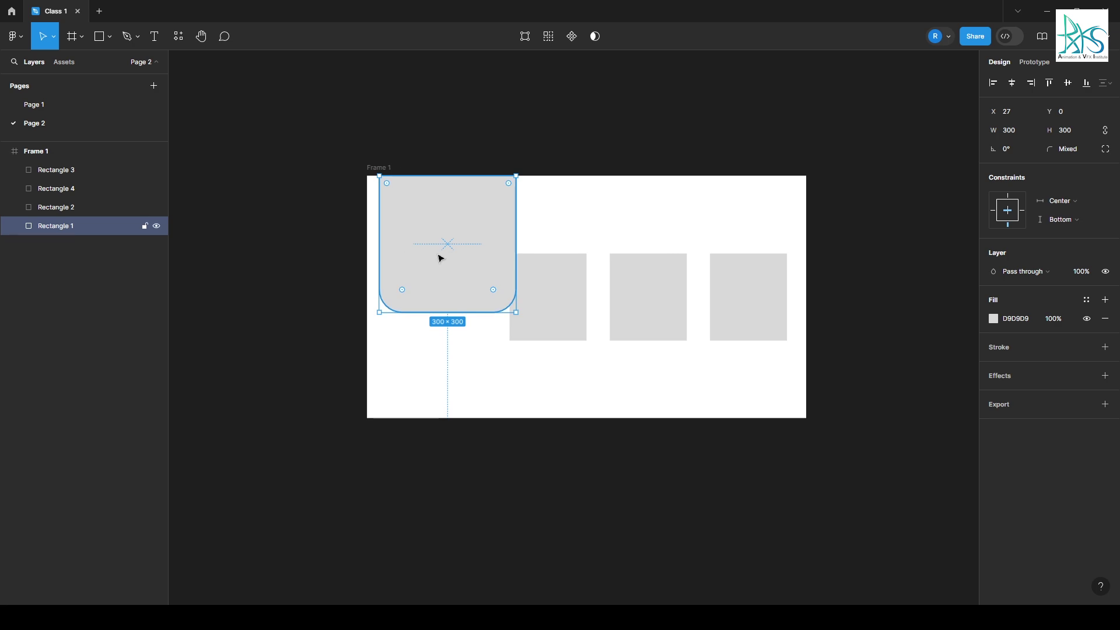
Step: Recolor the first rectangle a muted red, try linear gradient and image fills, and return to a solid fill
click(994, 319)
drag(856, 373, 897, 357)
click(869, 292)
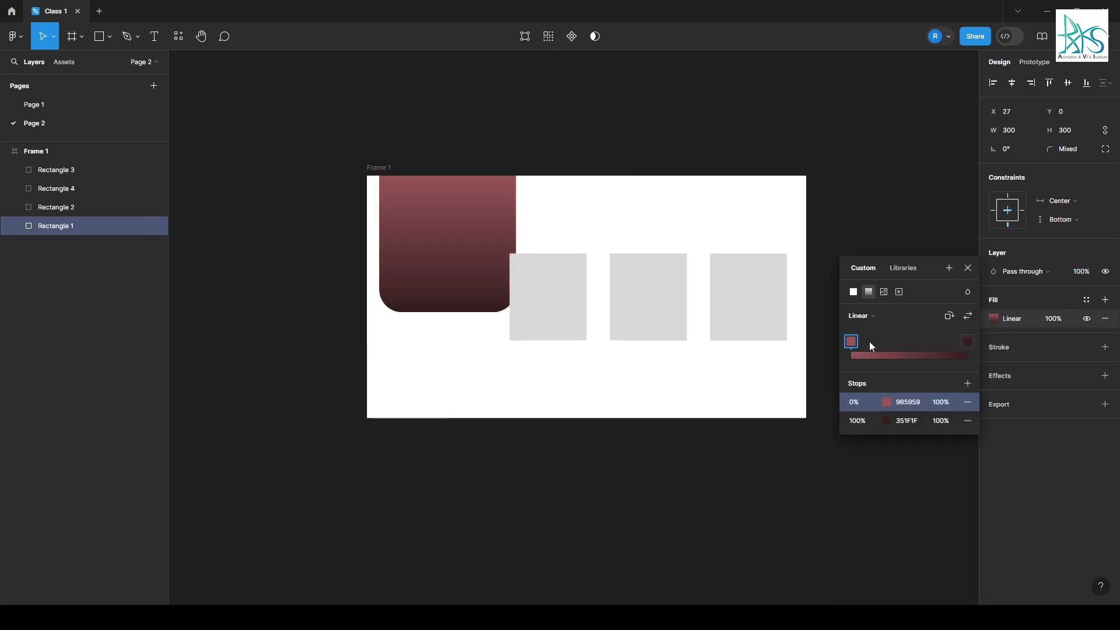
click(884, 292)
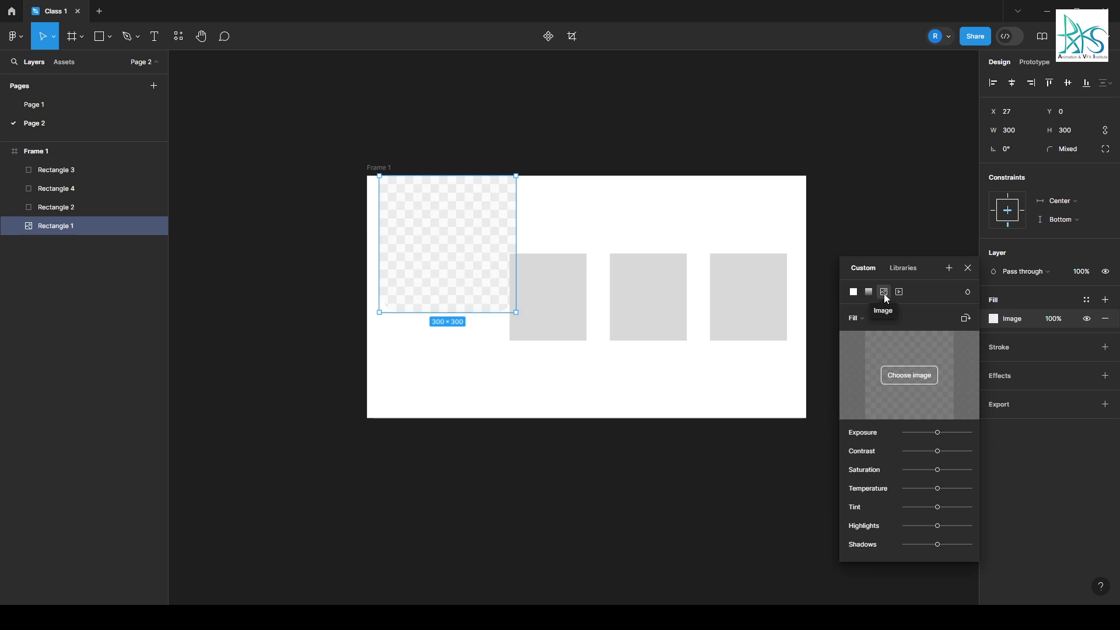
click(855, 291)
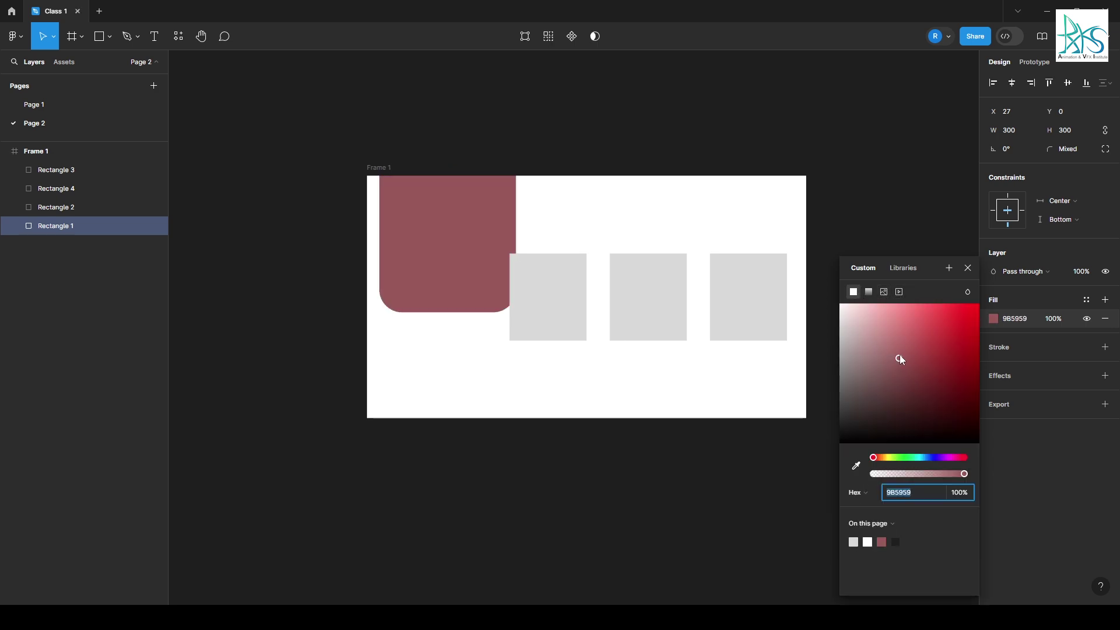
Step: Set the first rectangle's solid fill to A15050, briefly trying a linear gradient with a temporary extra stop
drag(900, 359, 911, 355)
click(868, 292)
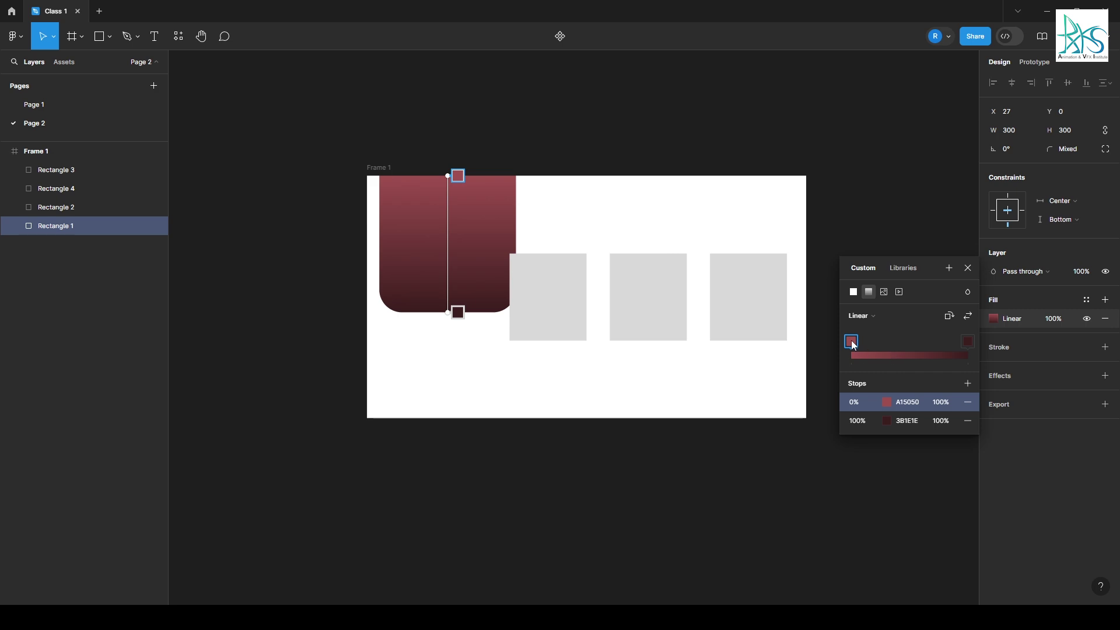
click(909, 355)
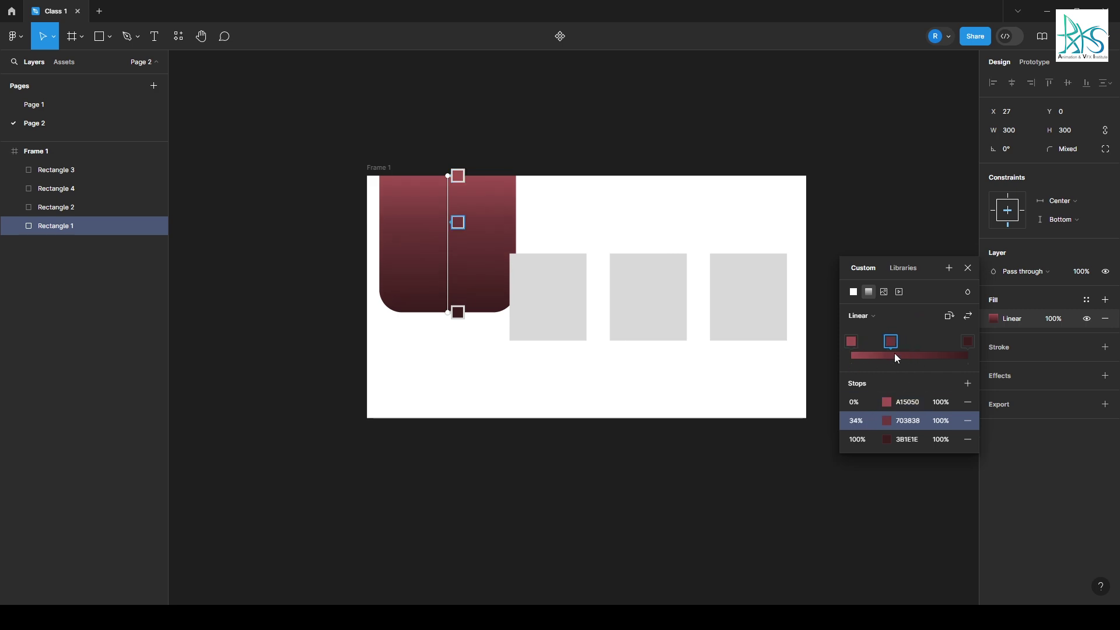
drag(895, 351, 899, 354)
key(Delete)
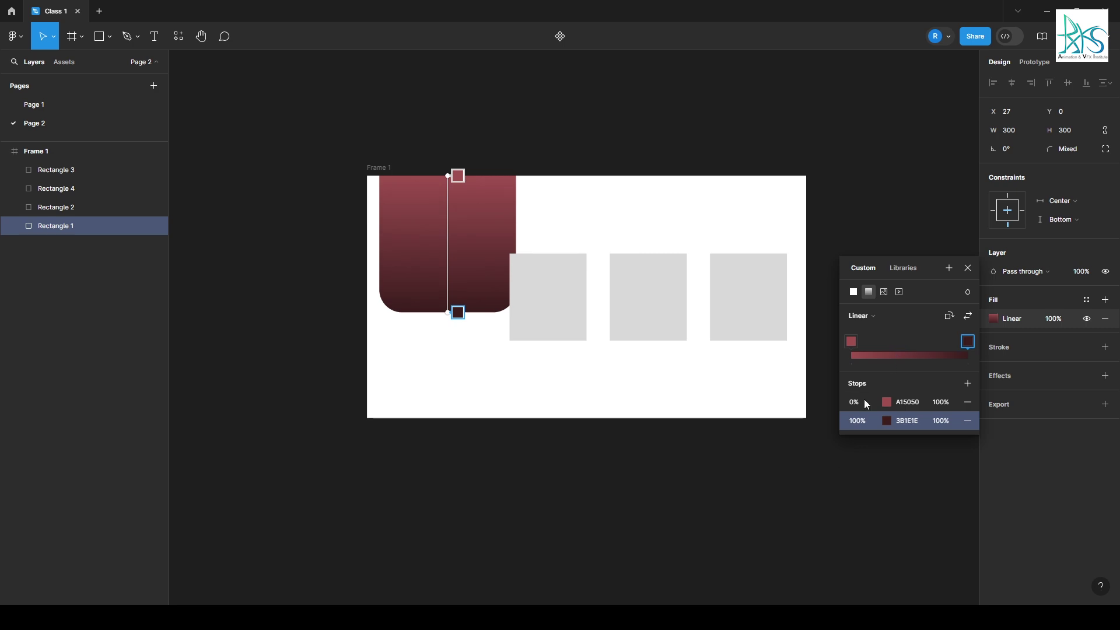
click(854, 292)
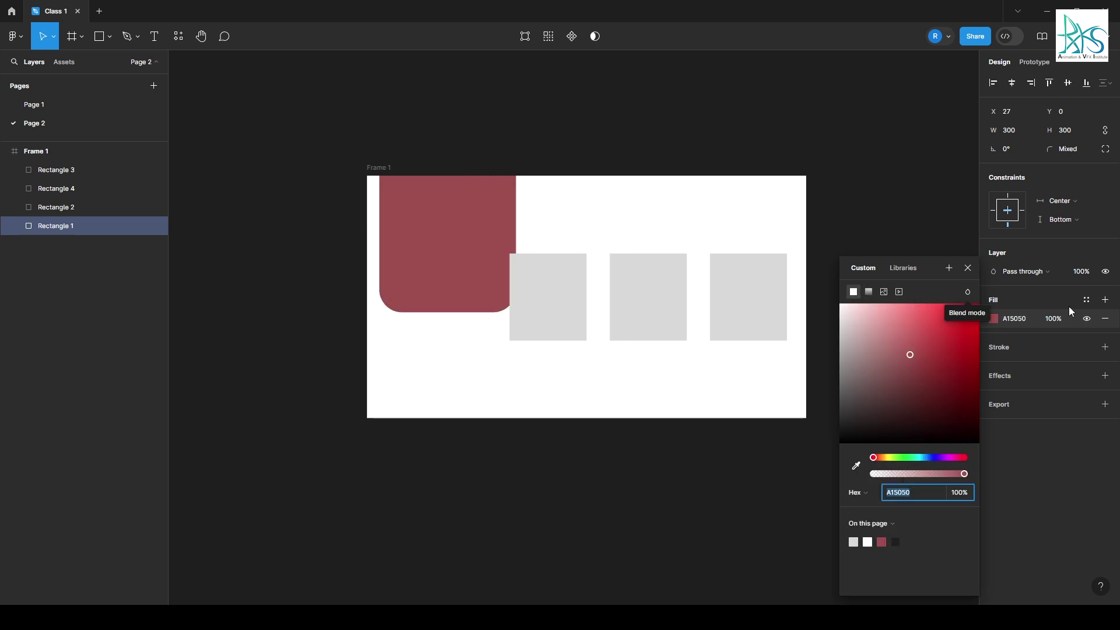
click(968, 268)
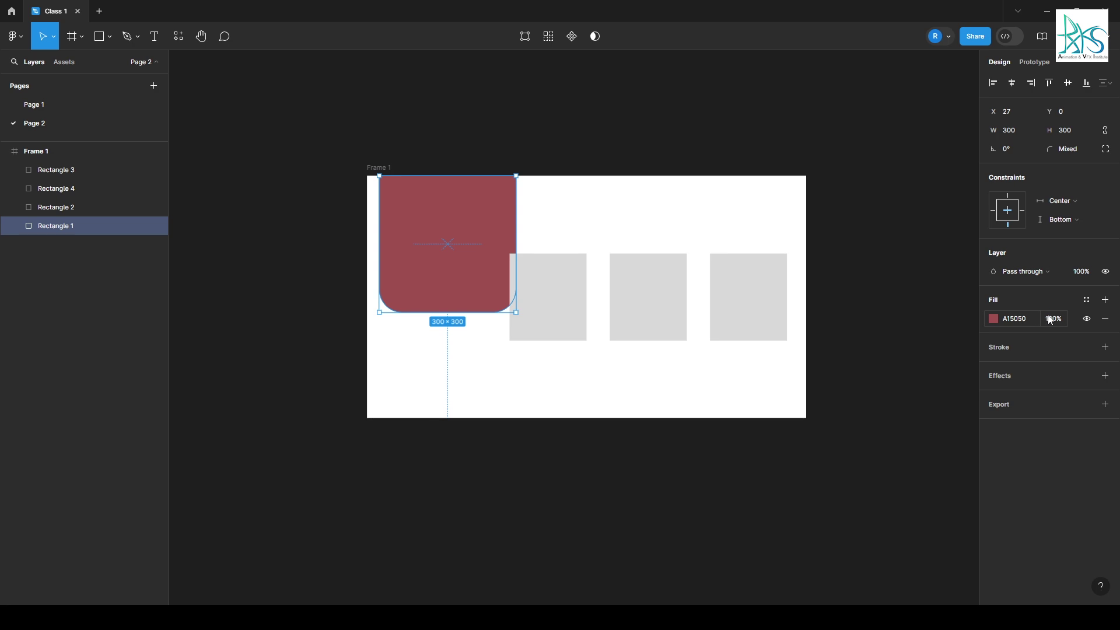
Step: Delete the first rectangle and draw a nested frame of about 201 × 204 at X 83, Y 120 in its place
mouse_move(486, 218)
key(Delete)
key(f)
mouse_move(405, 231)
mouse_down()
mouse_move(486, 330)
mouse_move(497, 323)
mouse_up()
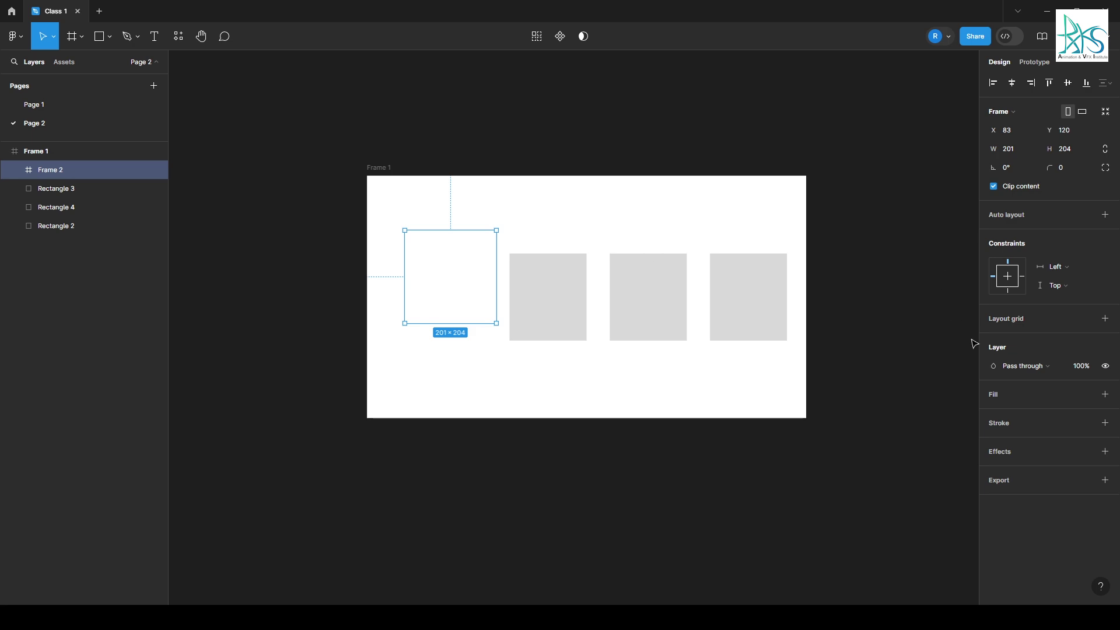
Step: Add a solid red fill, D02020, to the nested frame
click(1105, 395)
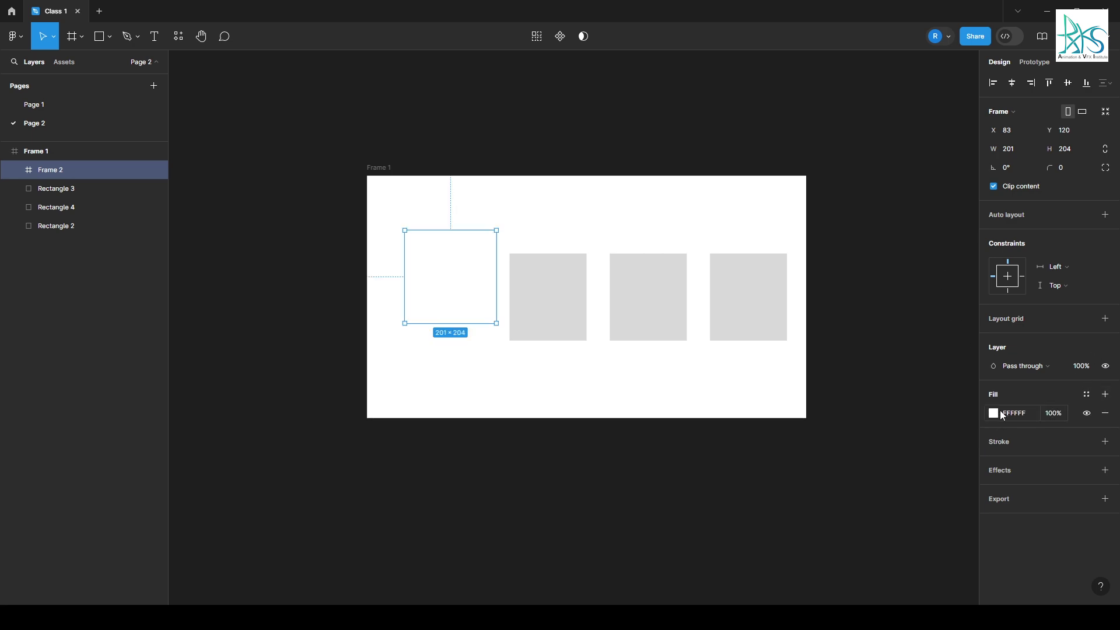
click(993, 413)
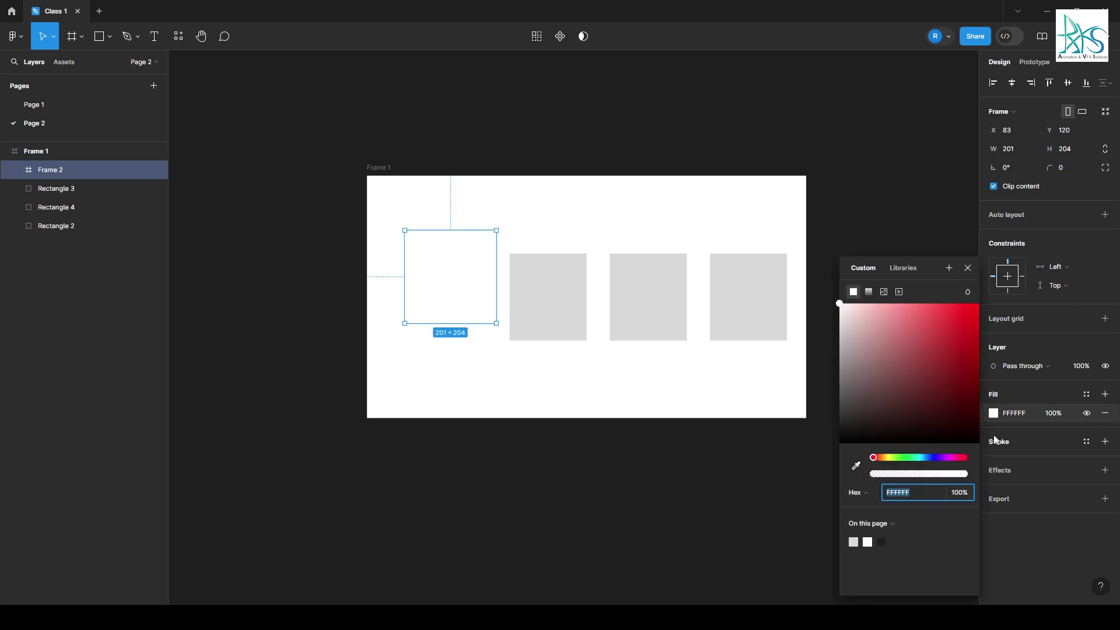
click(954, 335)
drag(958, 334, 958, 329)
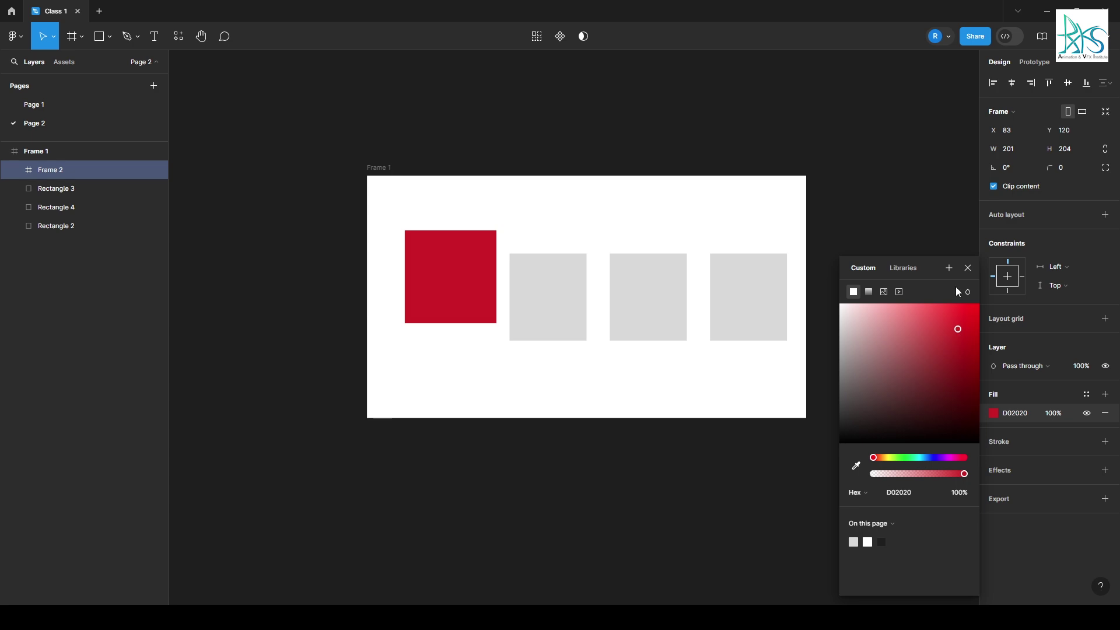
click(967, 268)
click(846, 205)
click(420, 268)
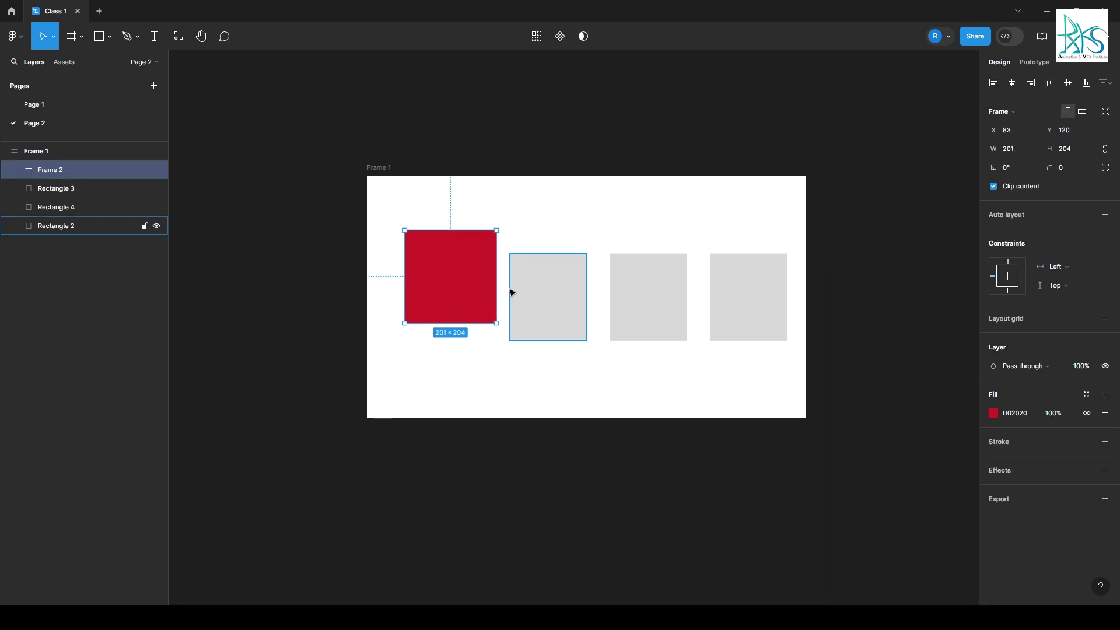
Step: Move Rectangle 2 into the red frame and shrink it to about 88 × 110 at the frame's center
drag(549, 300, 459, 282)
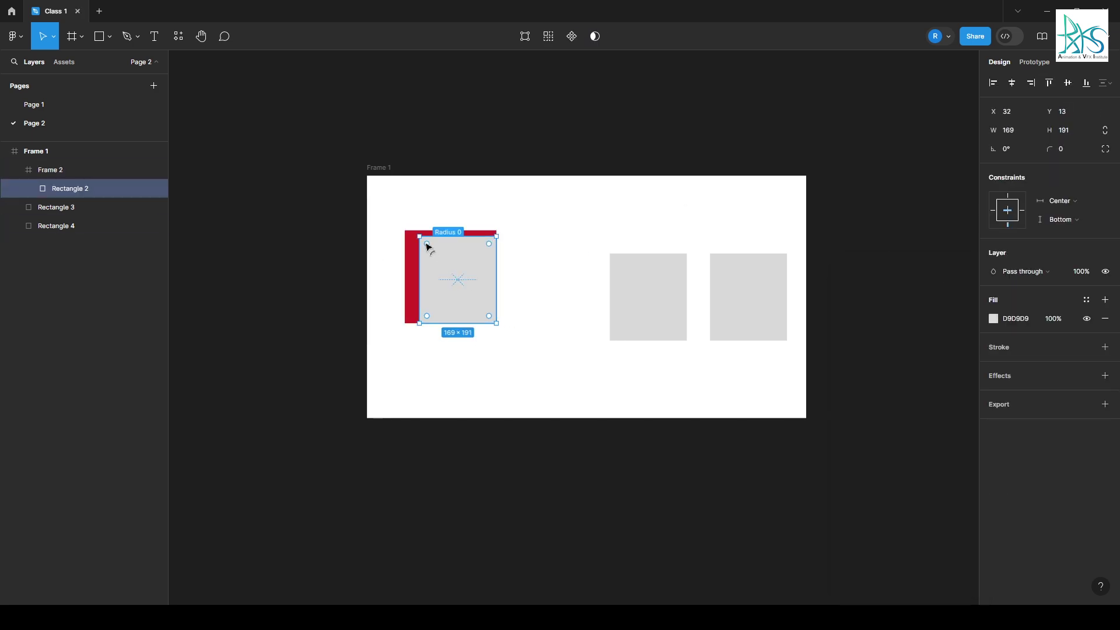
drag(425, 240, 452, 286)
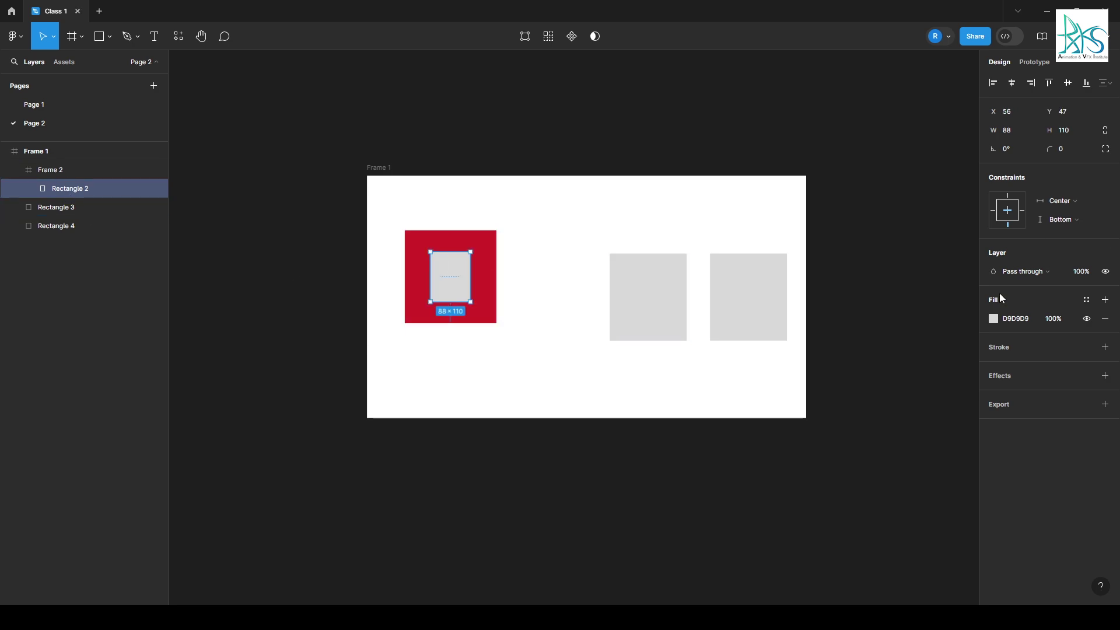
Step: Try a 50% layer opacity on Rectangle 2 inside the red frame and restore it to 100%
click(1083, 274)
text(50)
key(Return)
click(1084, 275)
text(1)
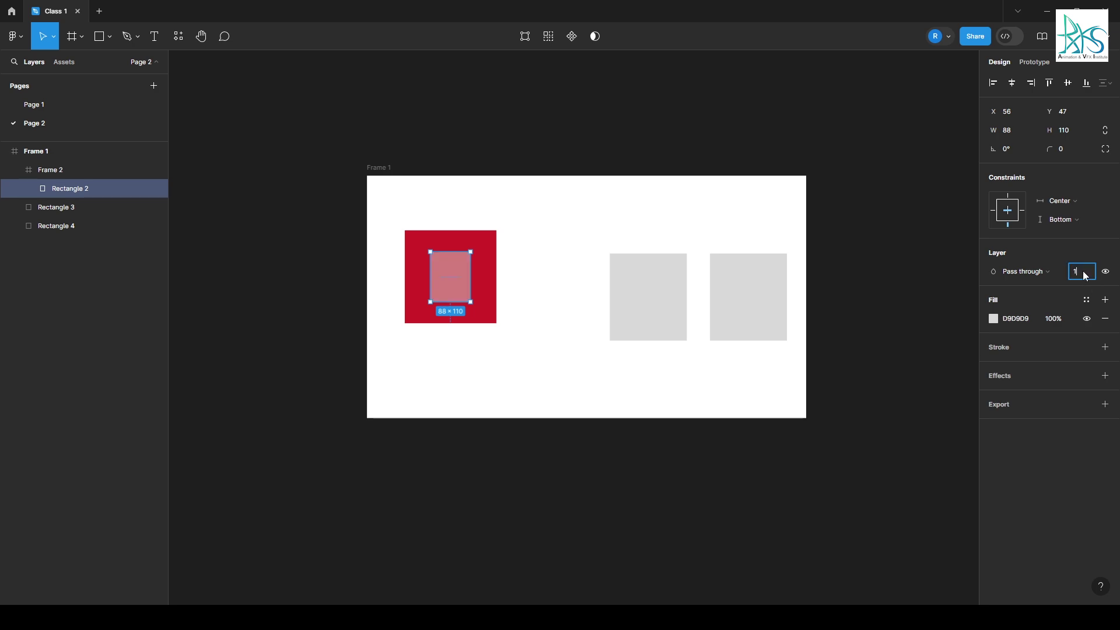
text(00)
key(Return)
Step: Try layer opacities of 50% and 10% on the red frame and restore it to 100%
click(88, 169)
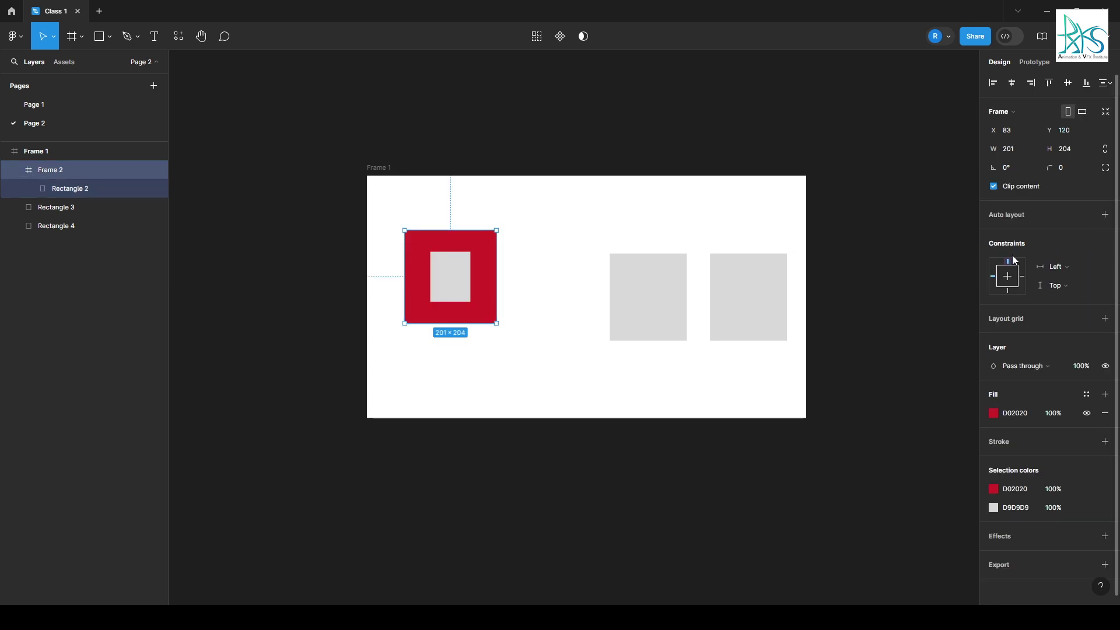
text(50)
key(Return)
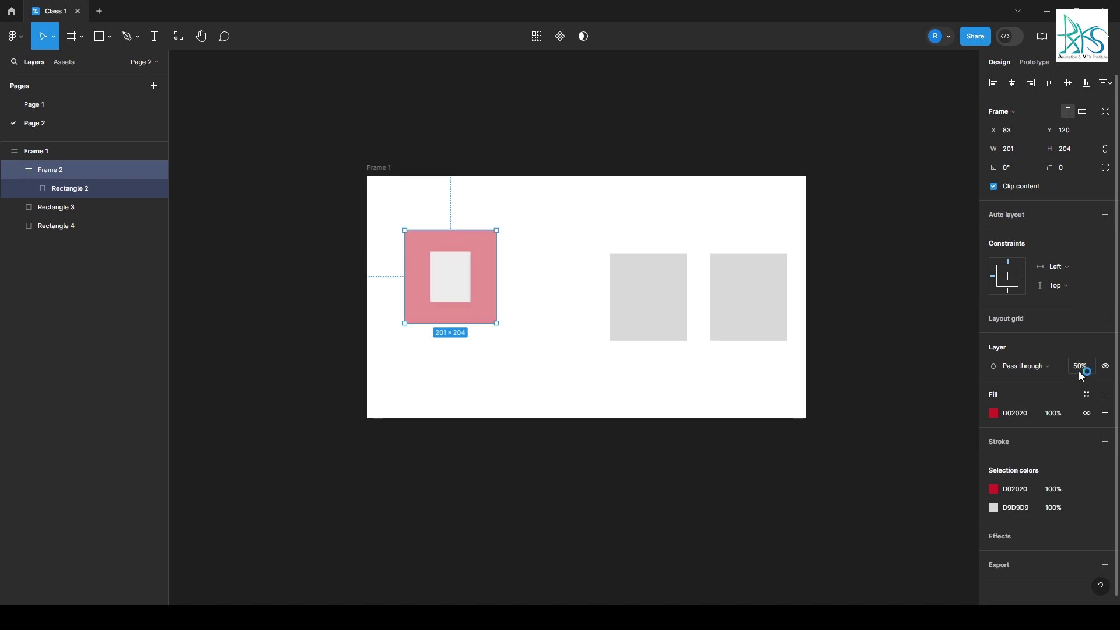
click(1080, 367)
text(10)
key(Return)
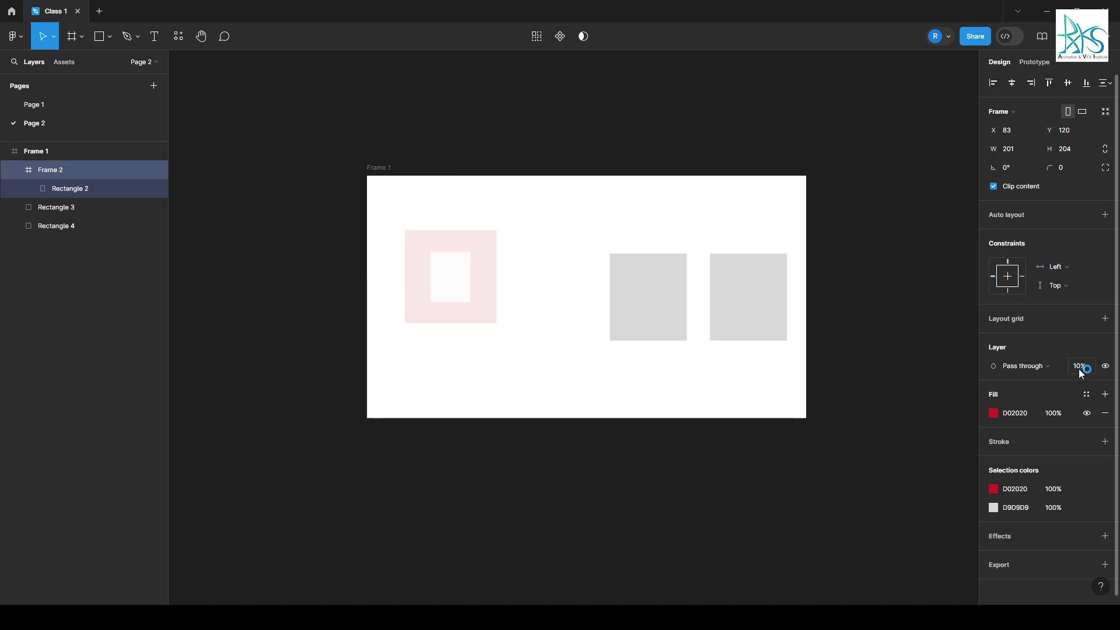
click(1084, 367)
text(100)
key(Return)
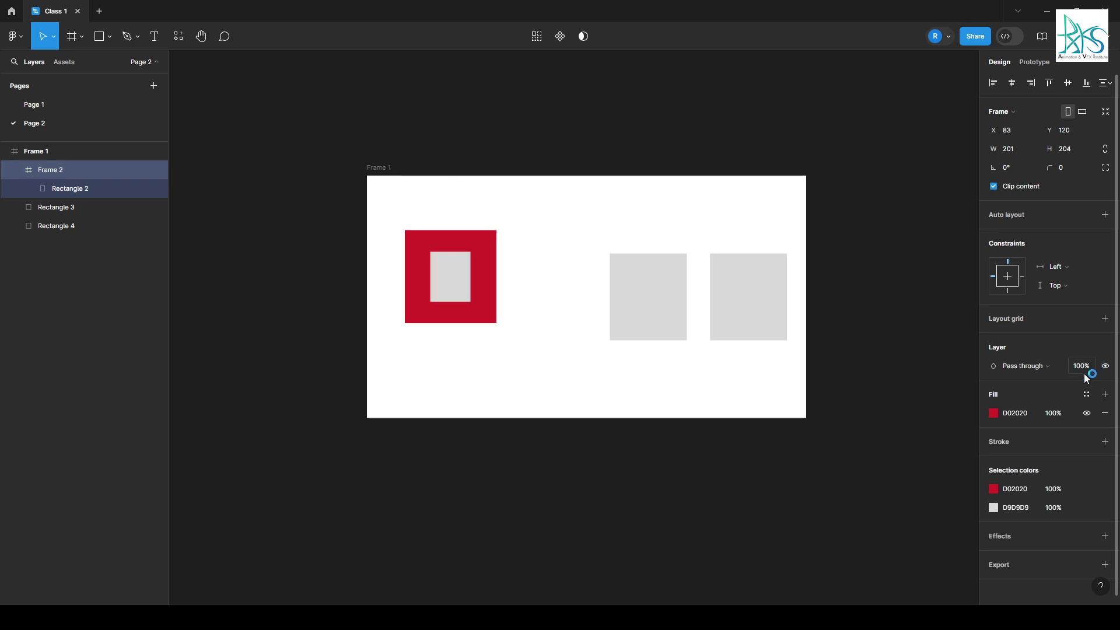
Step: Set only the red frame's fill opacity to 50%, leaving its layer opacity at 100%
click(1062, 413)
text(50)
key(Return)
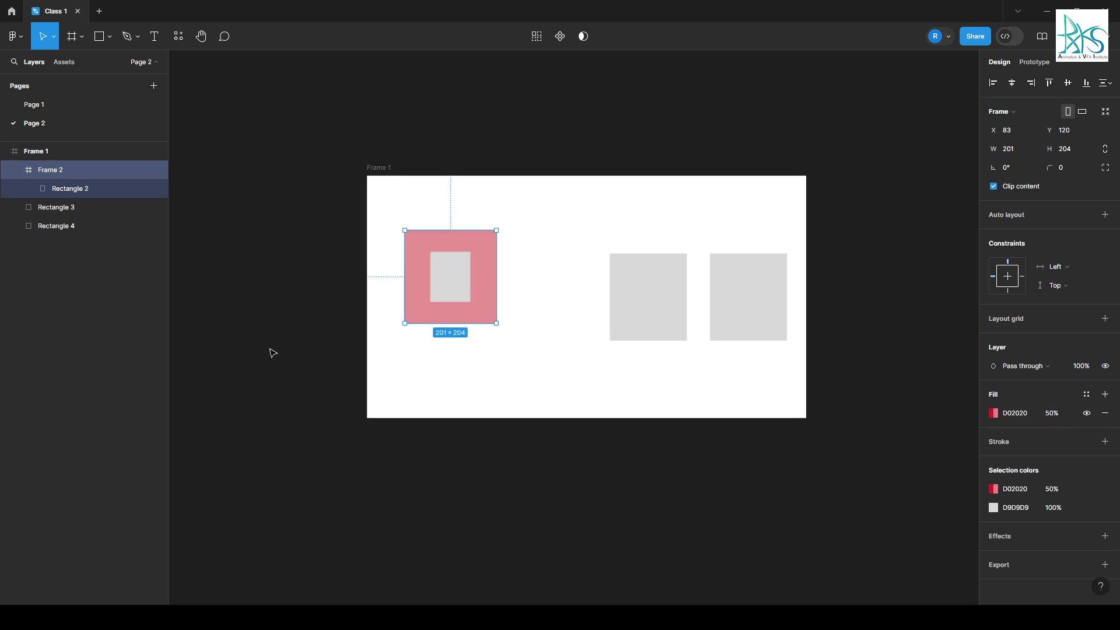
Step: Change the fill of Rectangle 2 inside the frame to bright red, FF0000
click(70, 190)
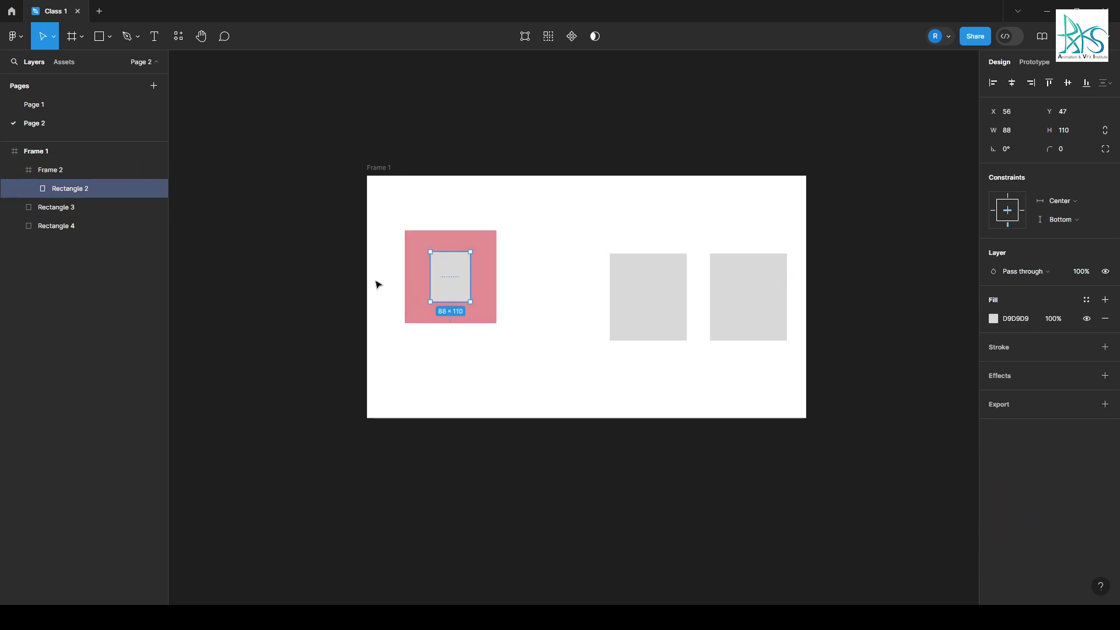
click(993, 319)
drag(928, 308, 986, 303)
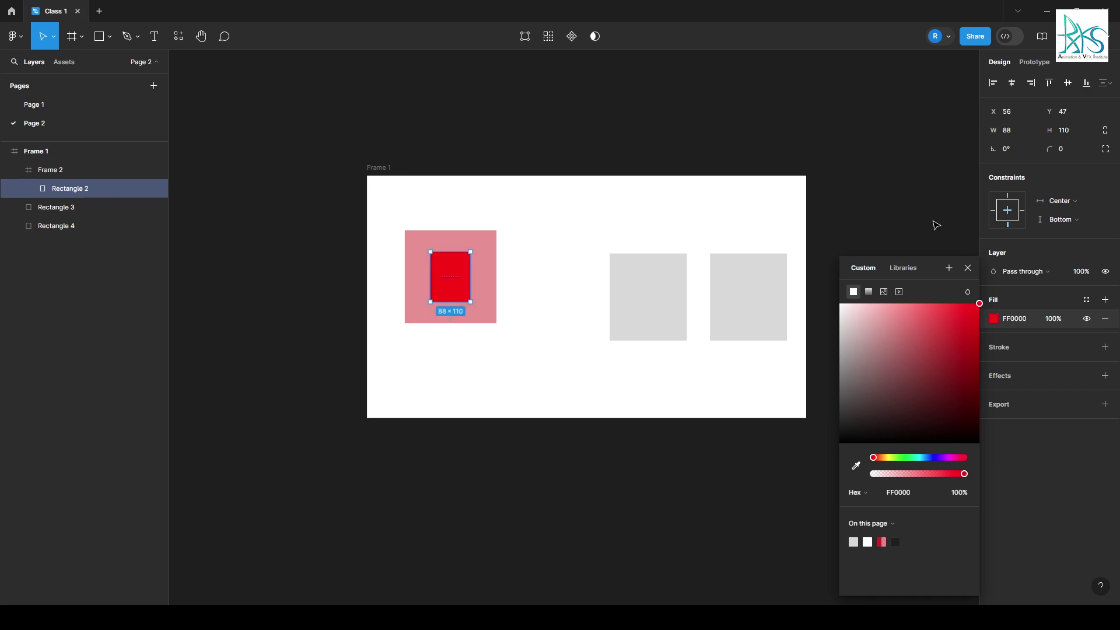
click(936, 222)
Step: Undo the inner rectangle's recoloring and the frame's fill opacity change, and delete the inner rectangle
click(413, 234)
click(413, 234)
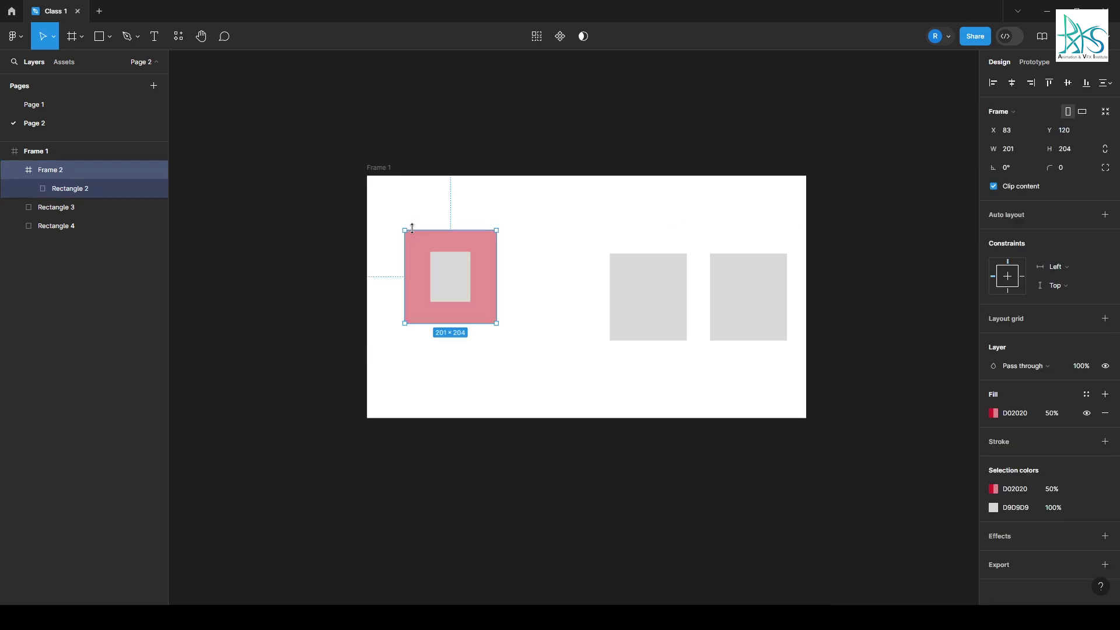
click(467, 280)
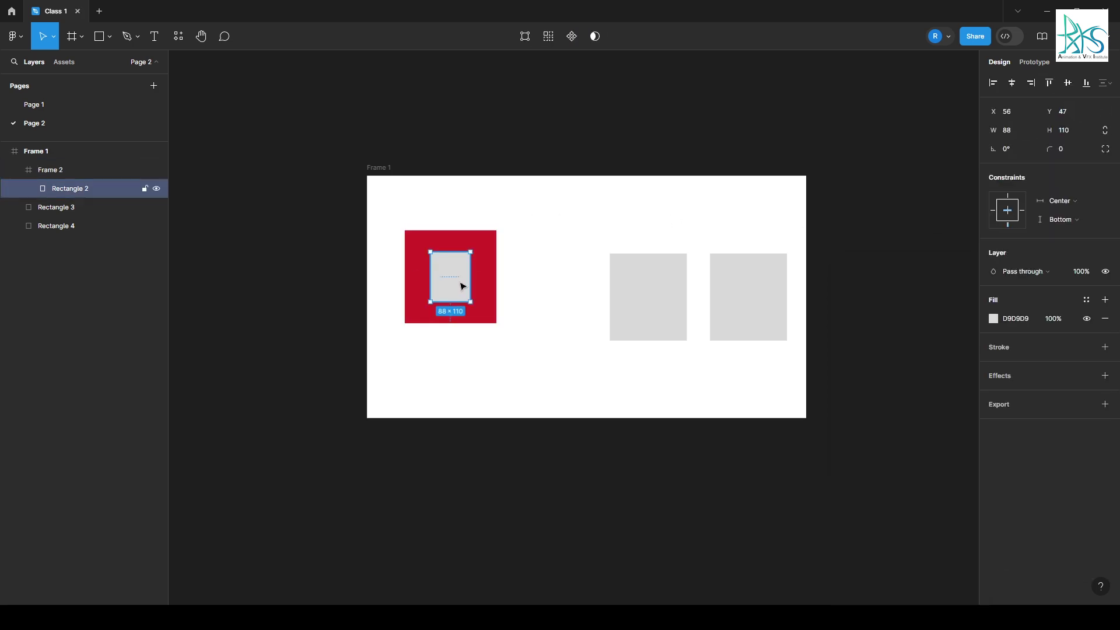
key(Delete)
Step: Compare the design properties offered for the red frame with those offered for Rectangle 3
click(450, 255)
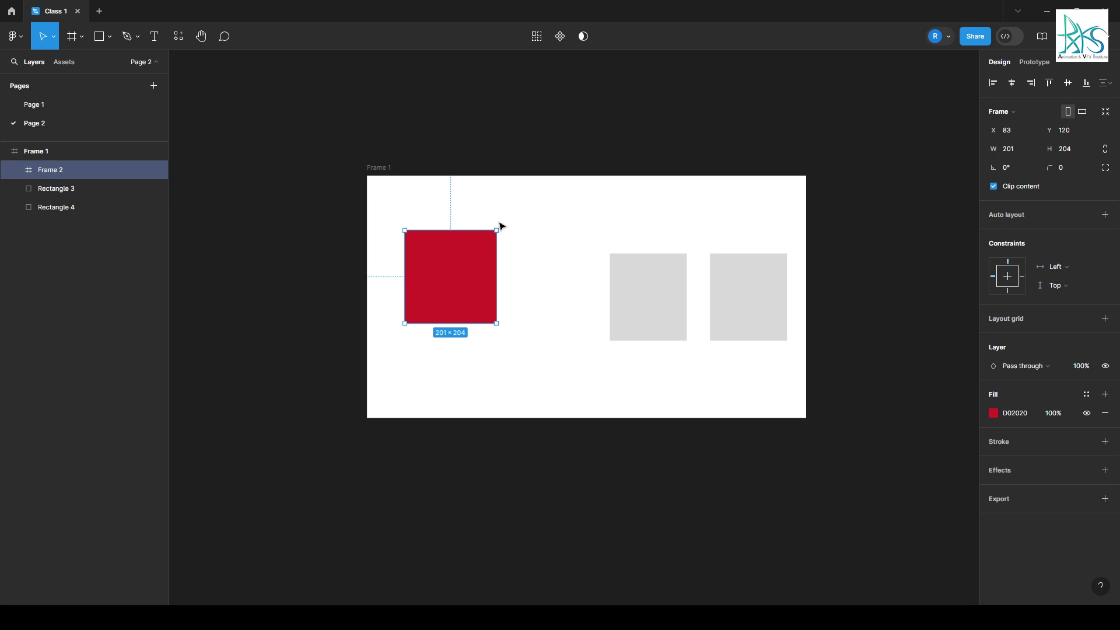
click(679, 295)
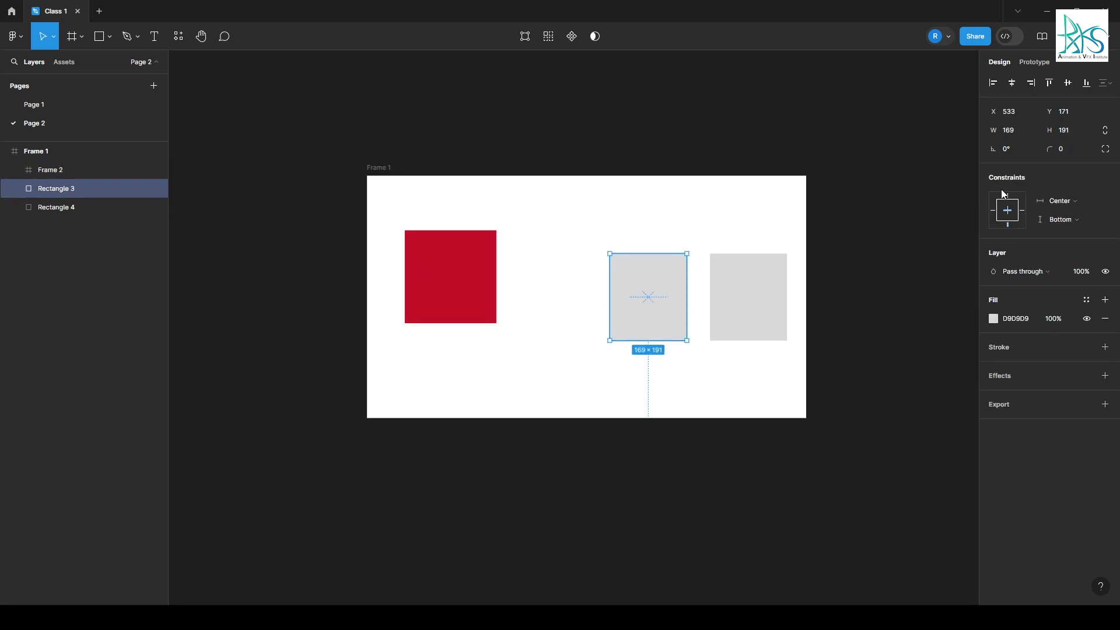
click(439, 251)
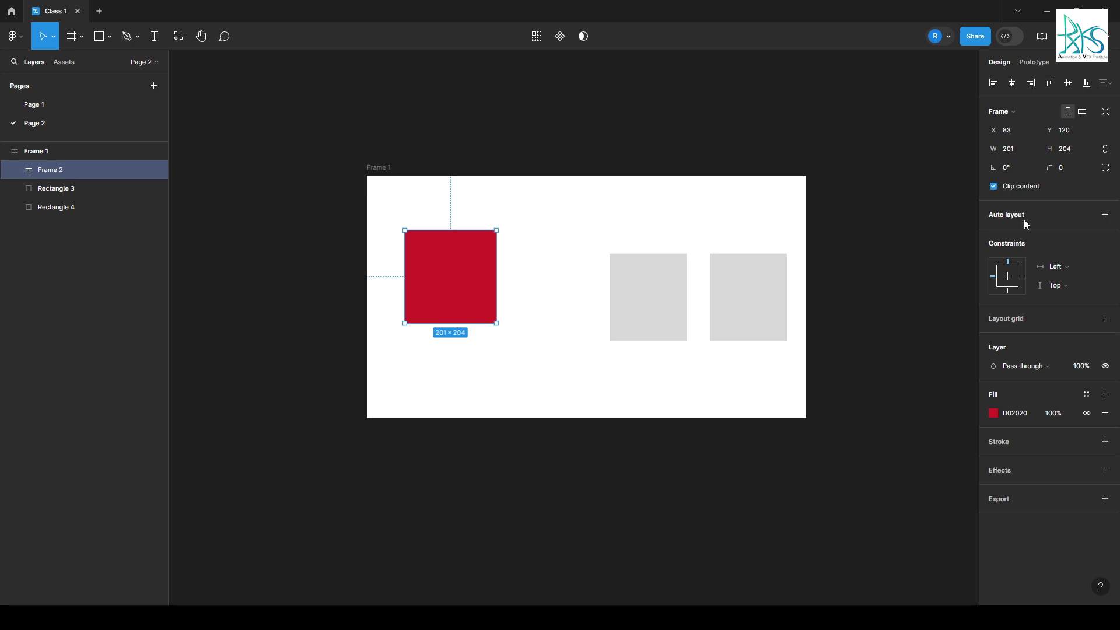
click(653, 275)
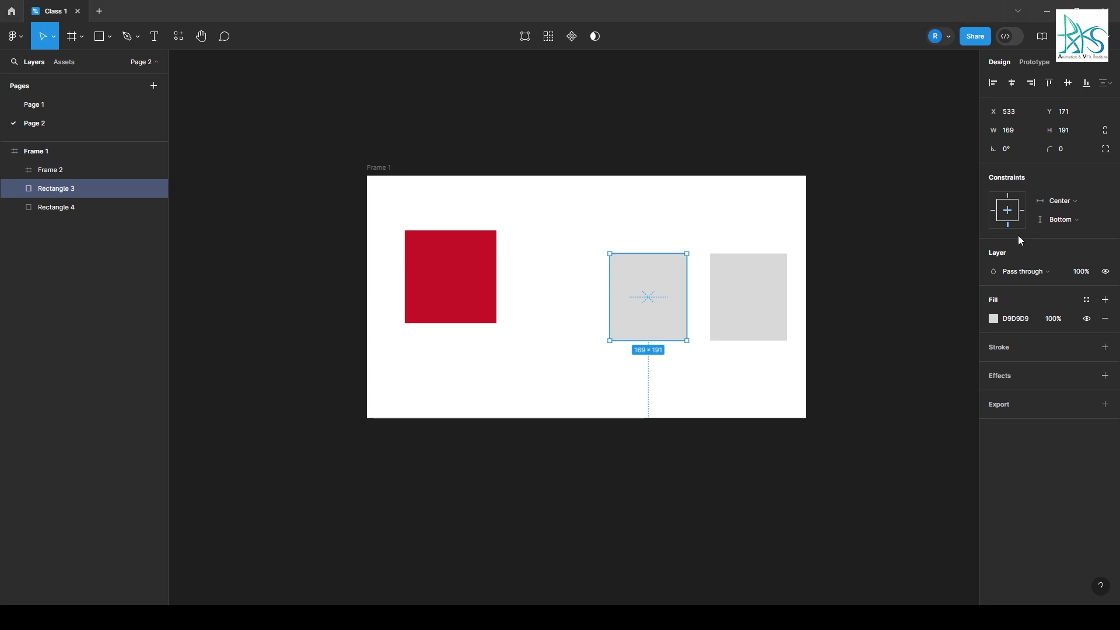
Step: Add a second fill on top of Rectangle 3's gray fill and color it pinkish red, D96060, at 20% opacity
mouse_move(626, 316)
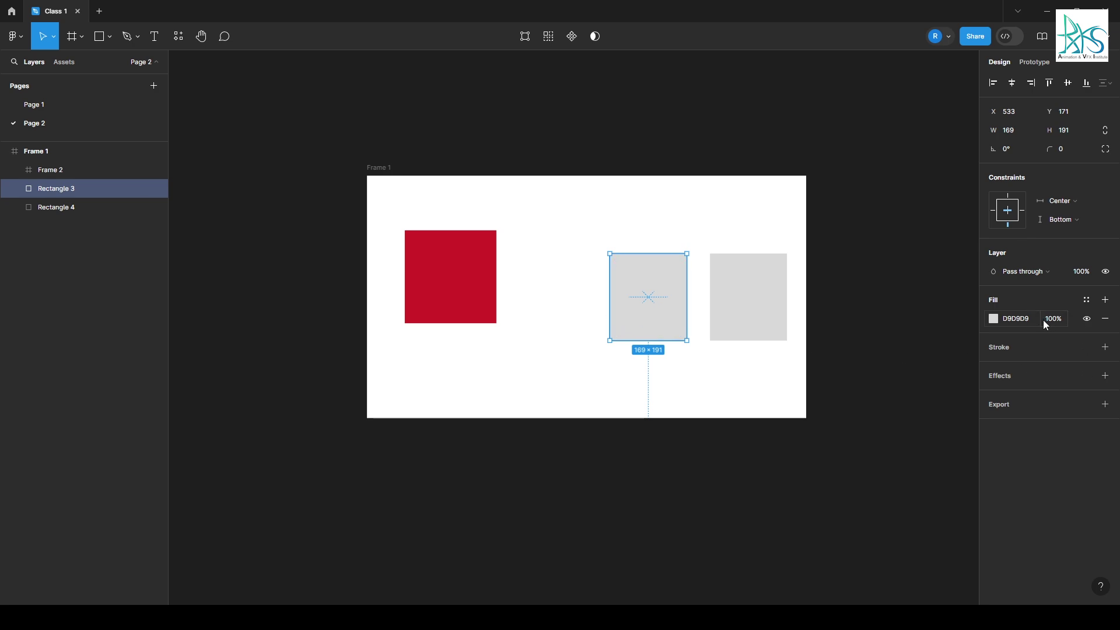
click(1105, 300)
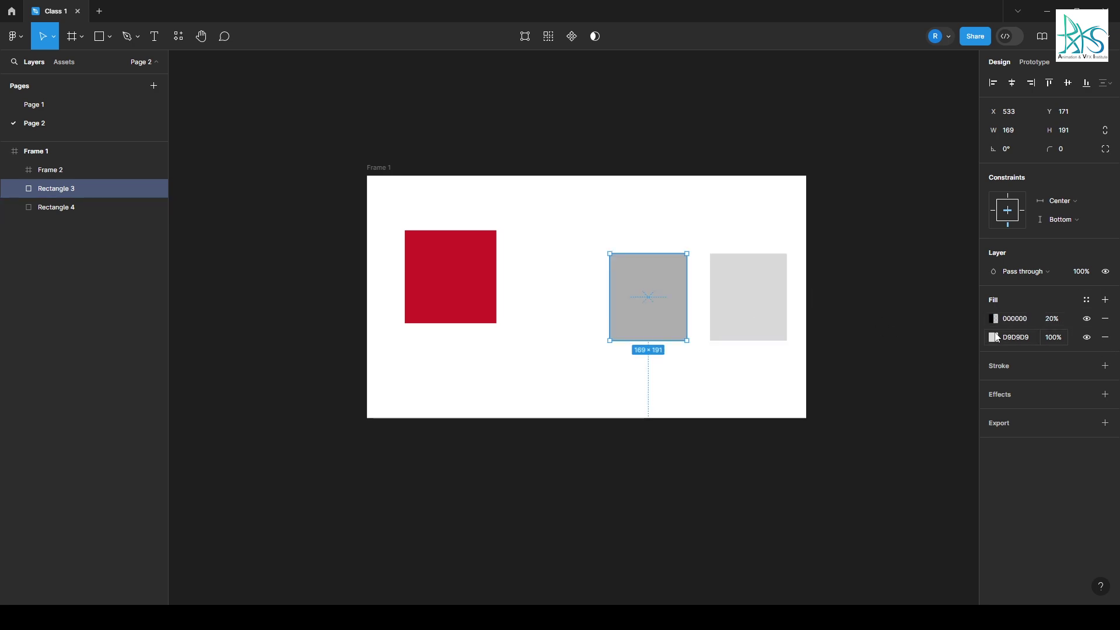
click(994, 319)
click(918, 326)
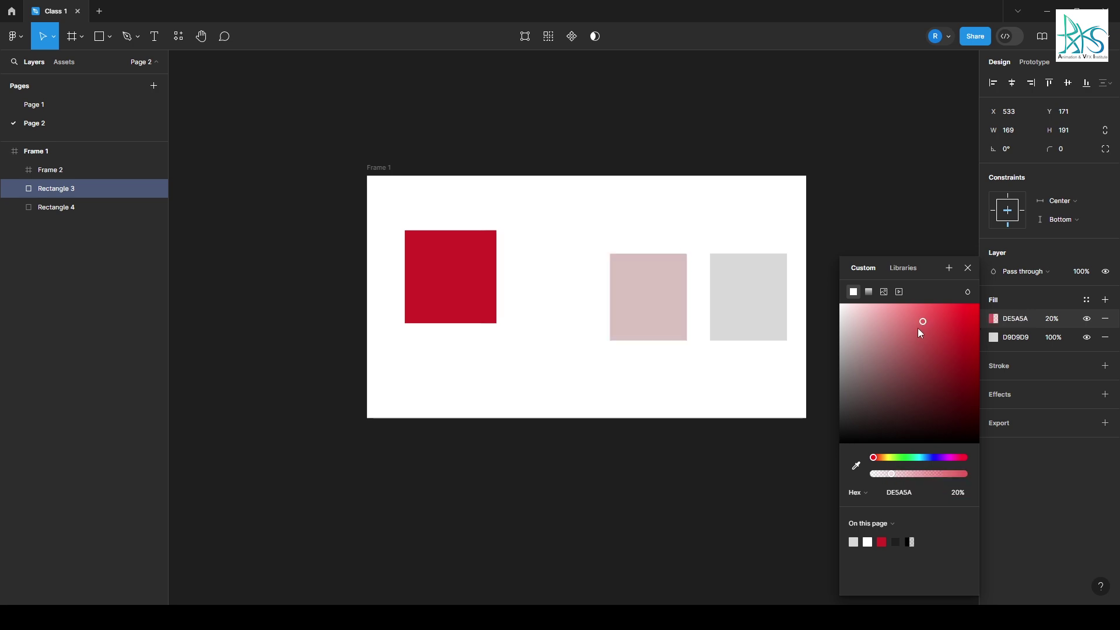
click(969, 268)
Step: Change the base fill of Rectangle 3 to green, 50B711
click(994, 338)
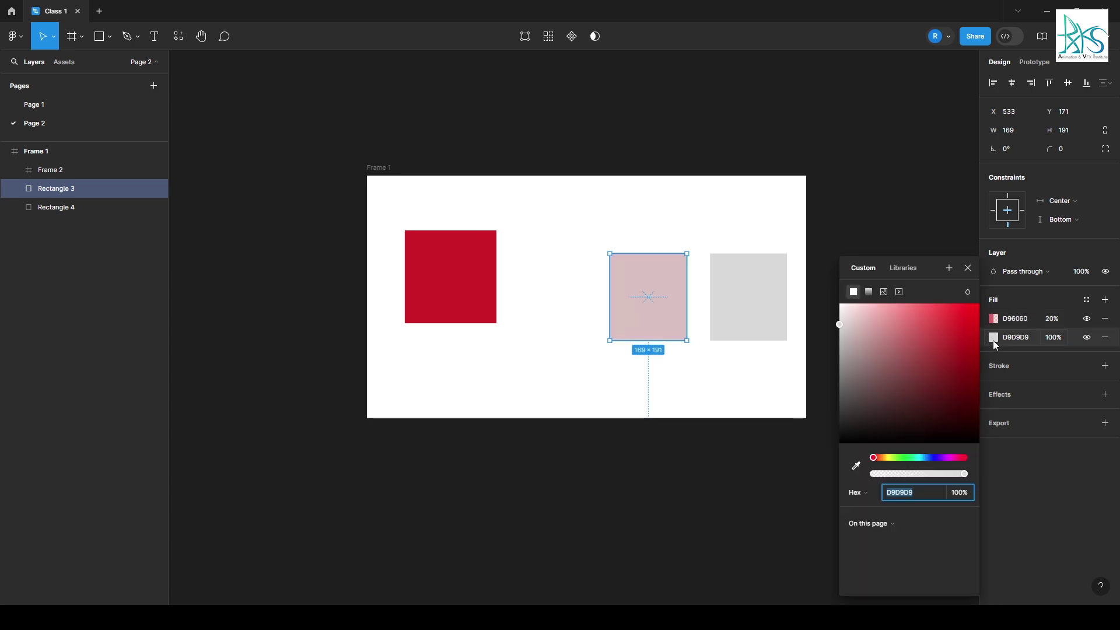
click(966, 414)
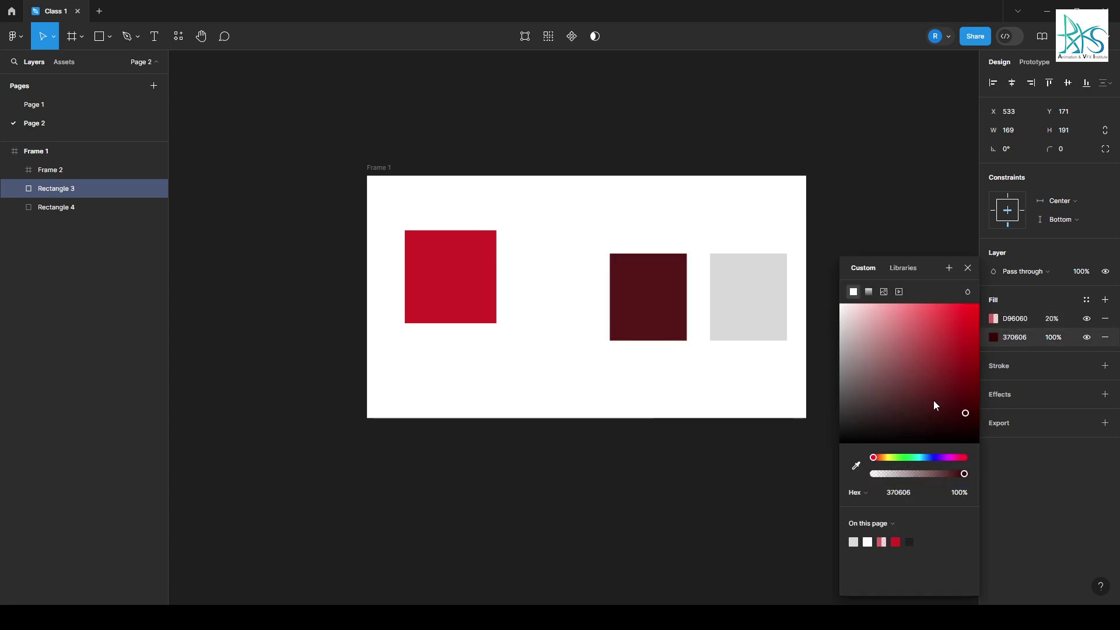
click(898, 458)
click(967, 343)
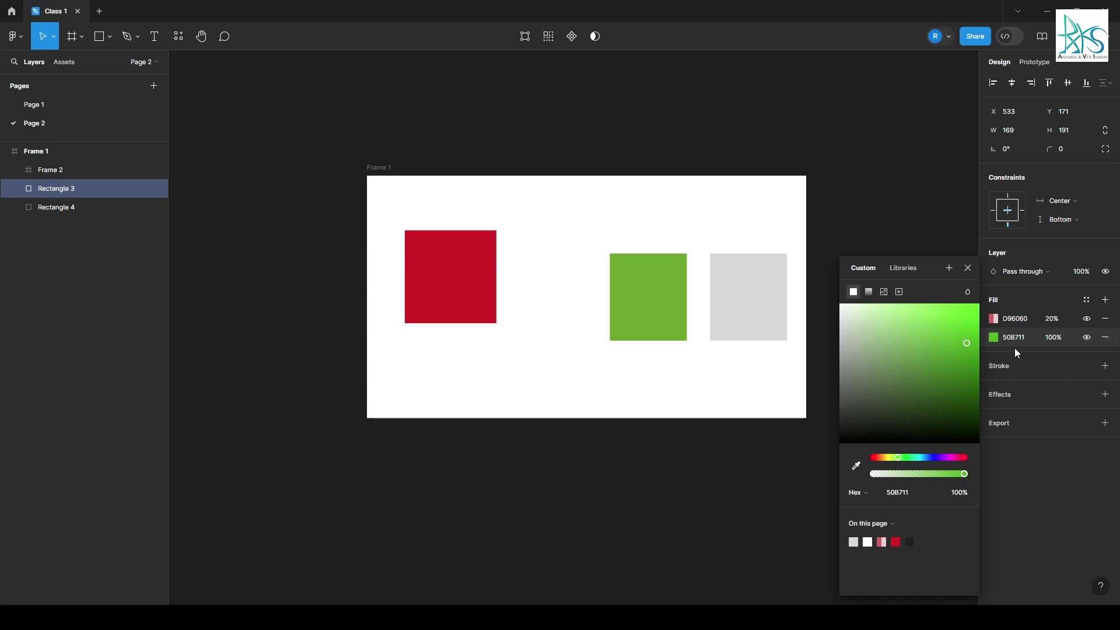
Step: Try the upper fill of Rectangle 3 in red EF1414 at 30% opacity, and remove that fill
click(993, 320)
click(969, 316)
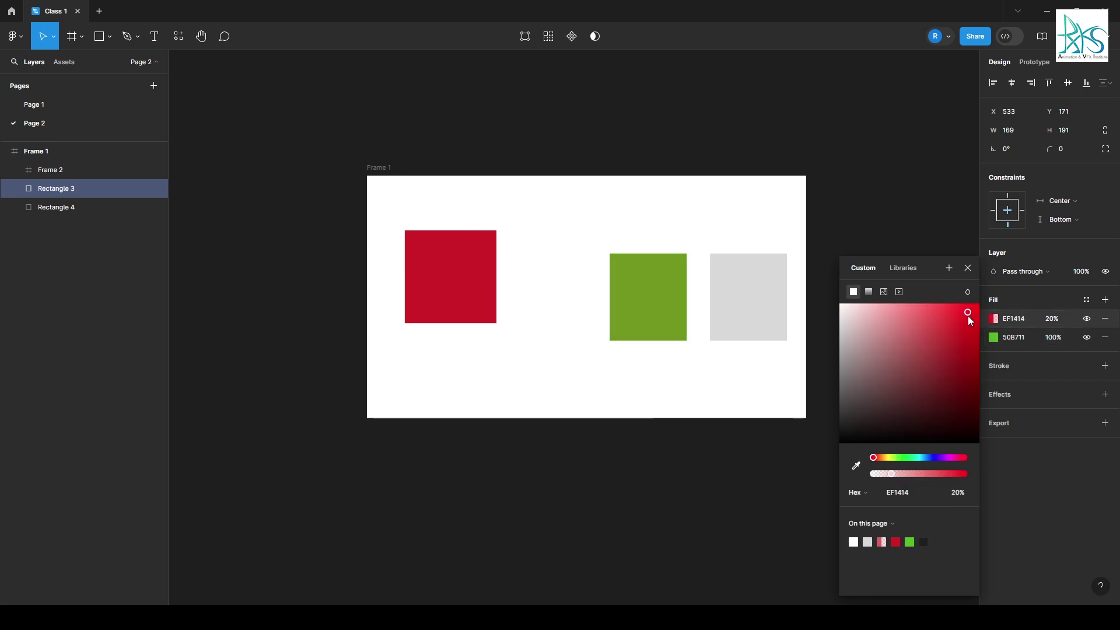
click(1057, 325)
text(30)
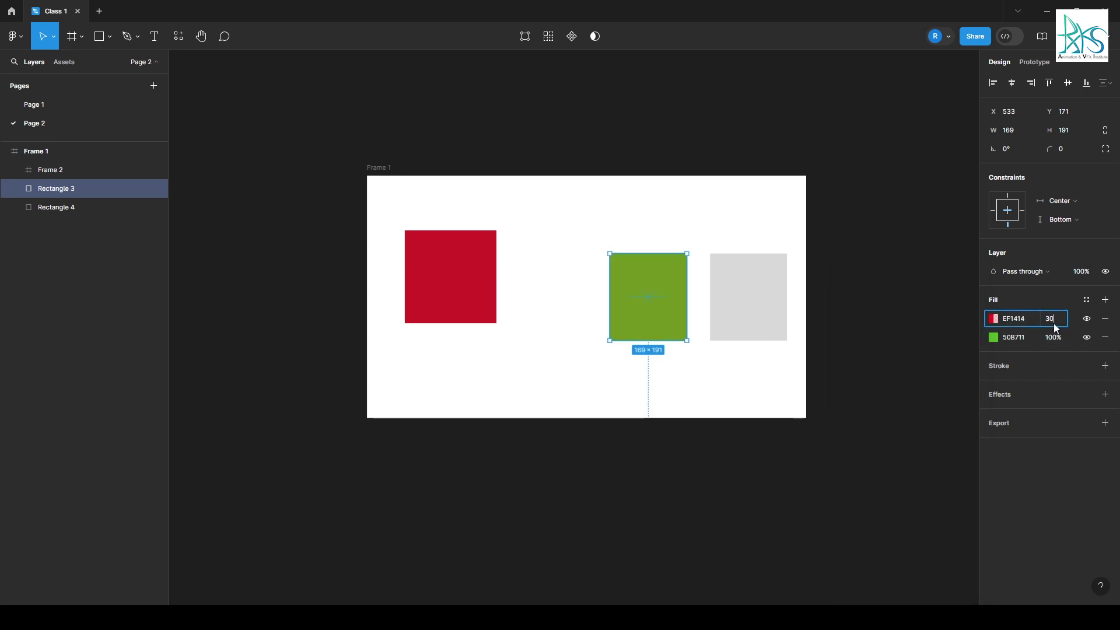
key(Return)
click(1106, 320)
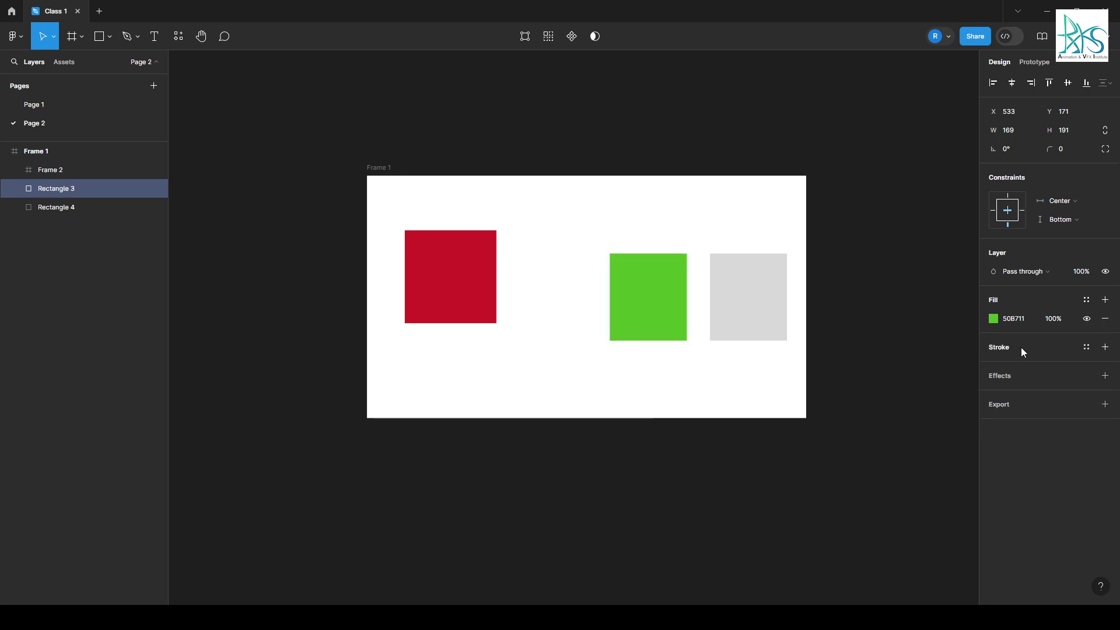
Step: Add a stroke to the green Rectangle 3 and color it dark red, A43333
click(1105, 347)
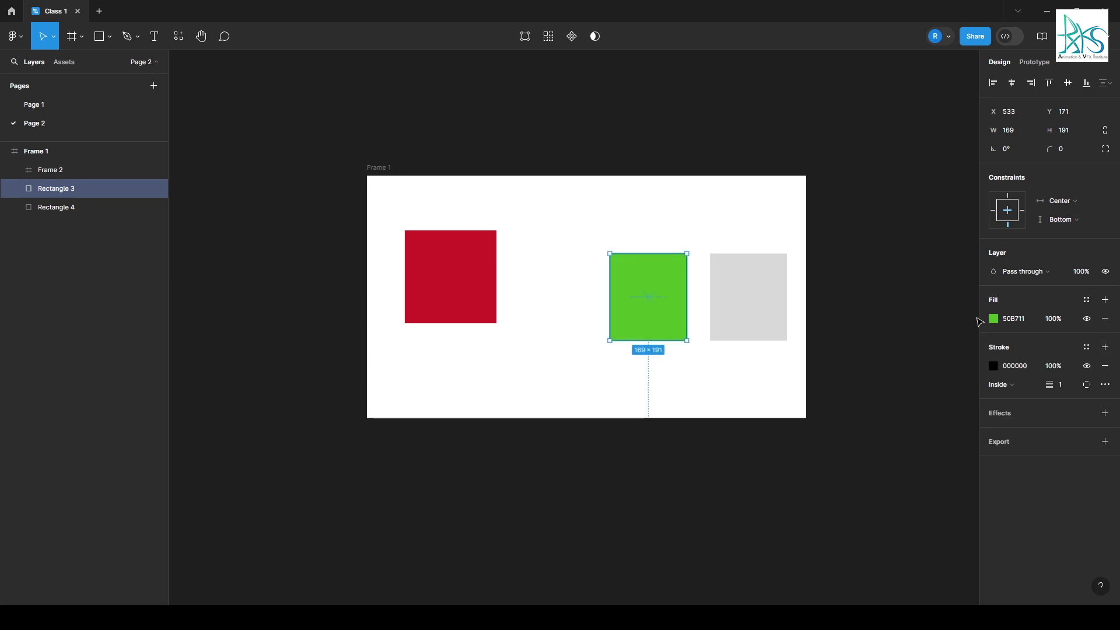
click(433, 264)
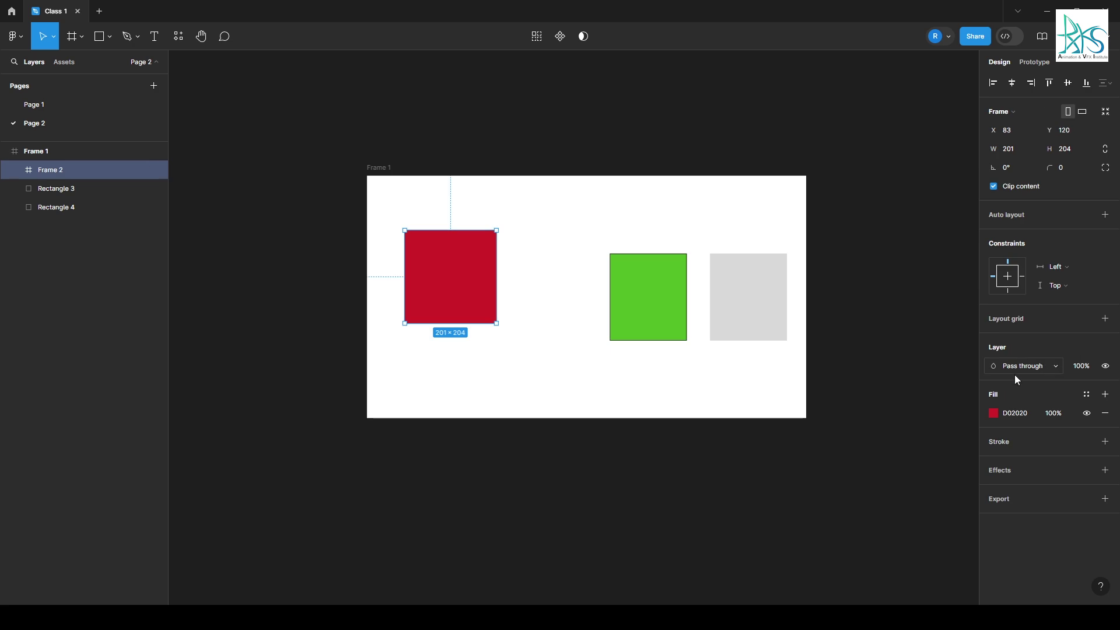
click(648, 295)
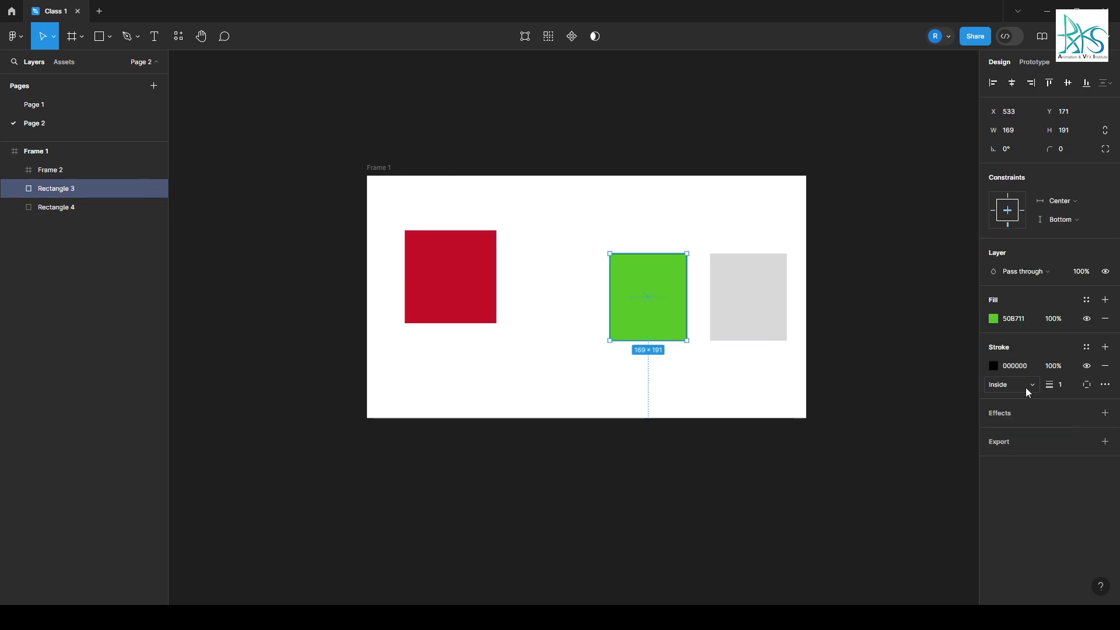
click(993, 366)
click(948, 303)
drag(919, 344, 936, 354)
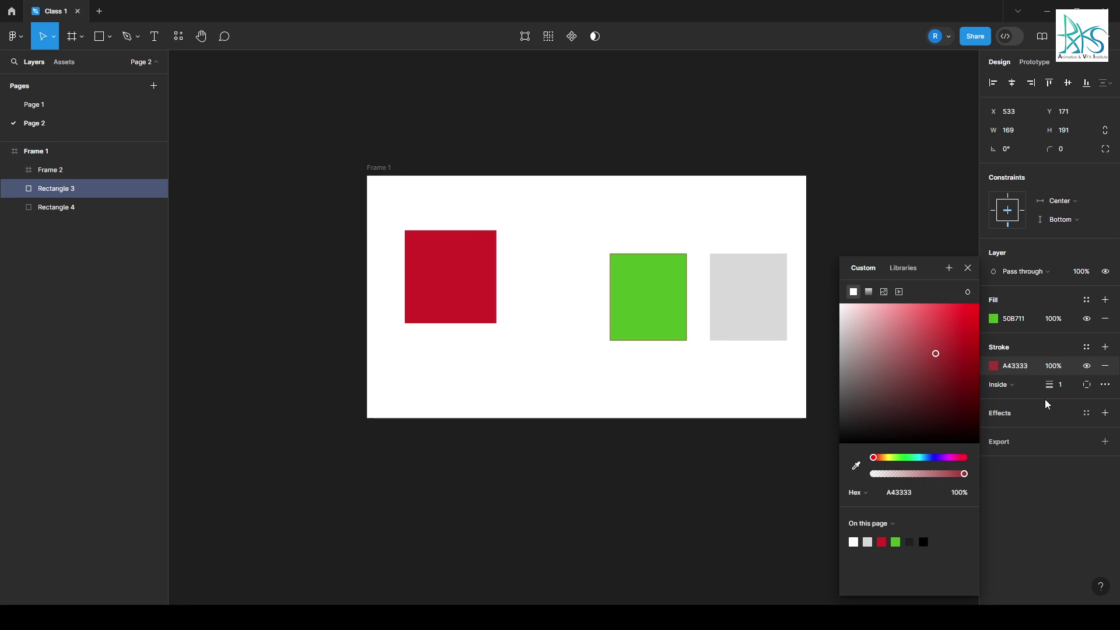
Step: Set the stroke weight of Rectangle 3 to 10
click(1059, 369)
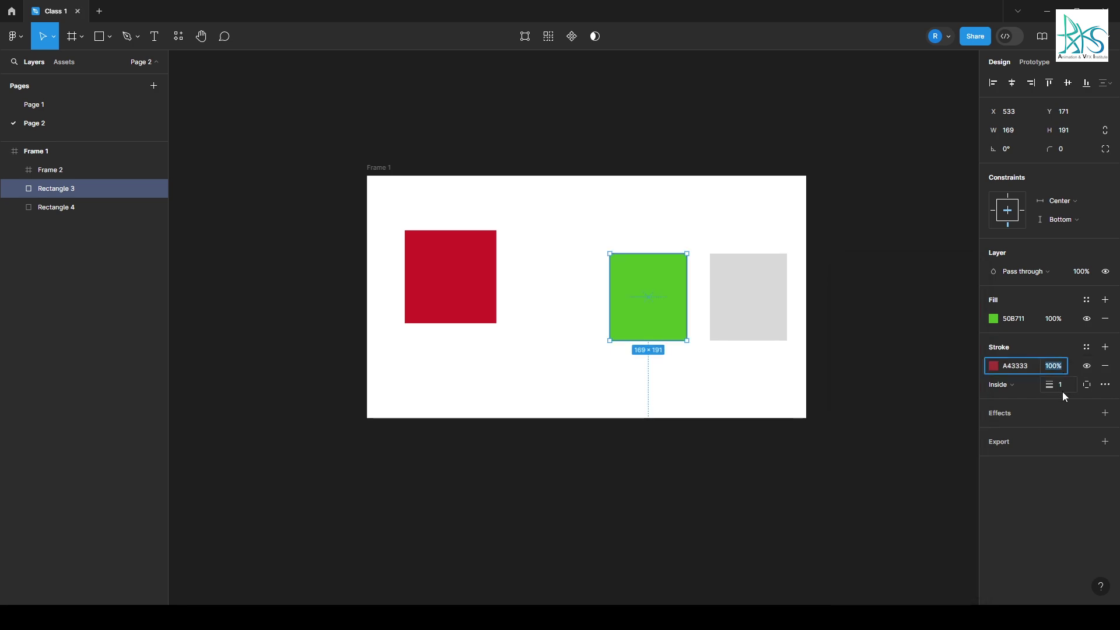
click(1063, 390)
text(0)
key(Return)
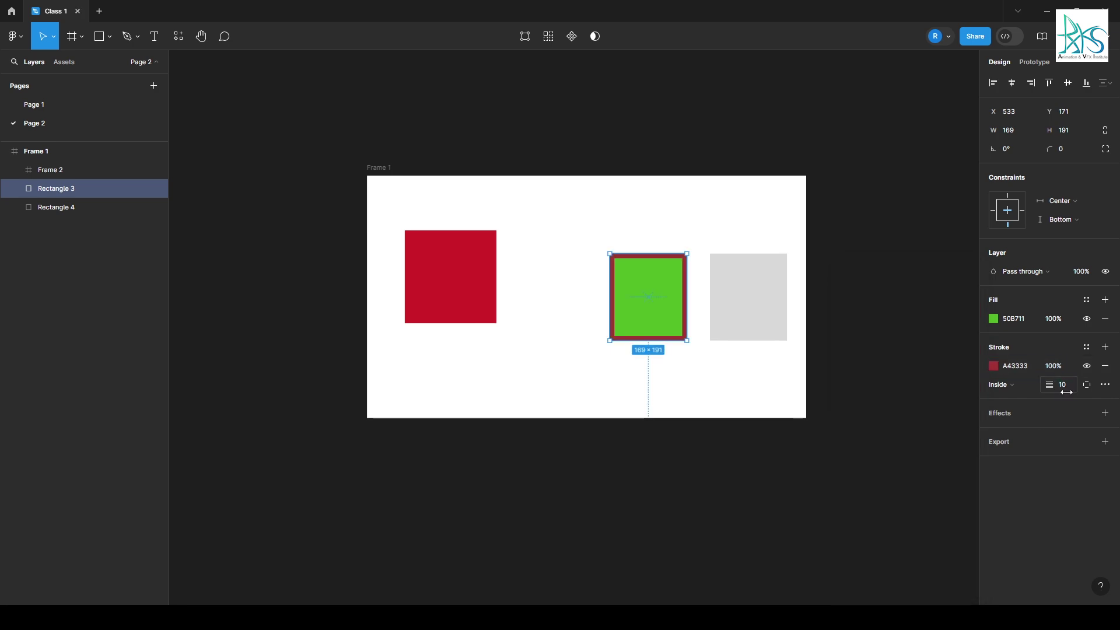
Step: Compare the Center and Inside stroke positions on Rectangle 3, and set the stroke to Outside
click(1009, 384)
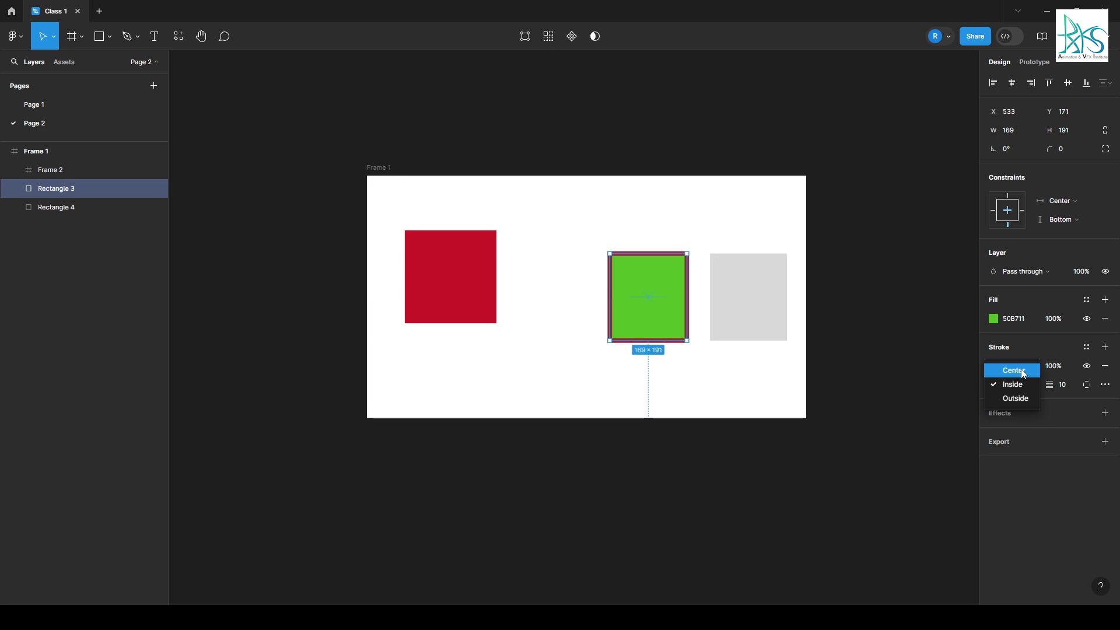
click(1020, 372)
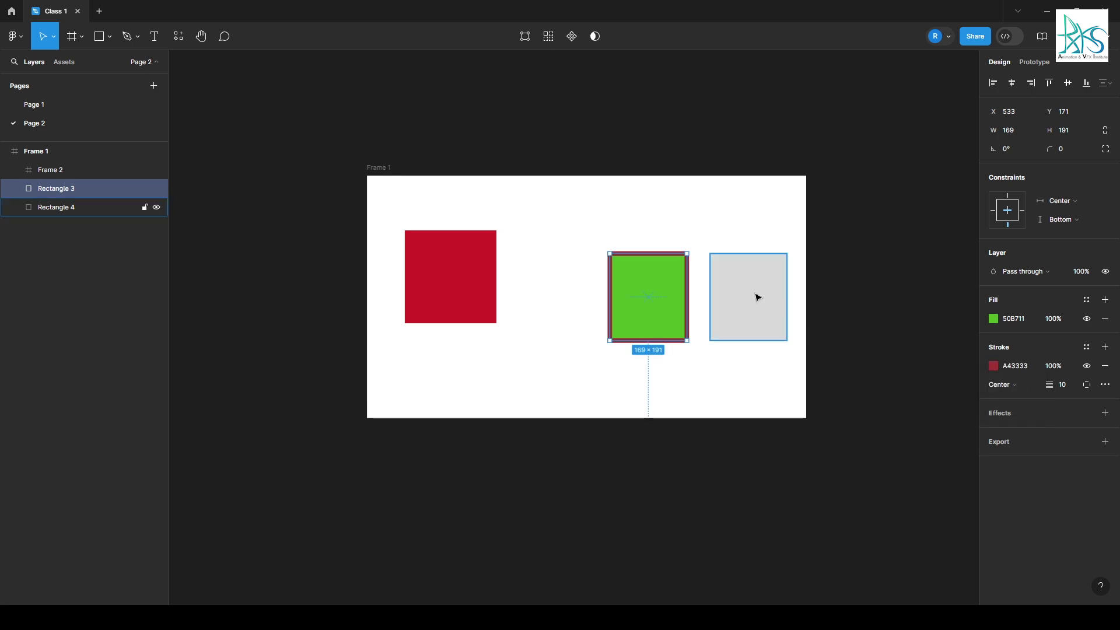
ctrl+scroll(613, 270, up, 5)
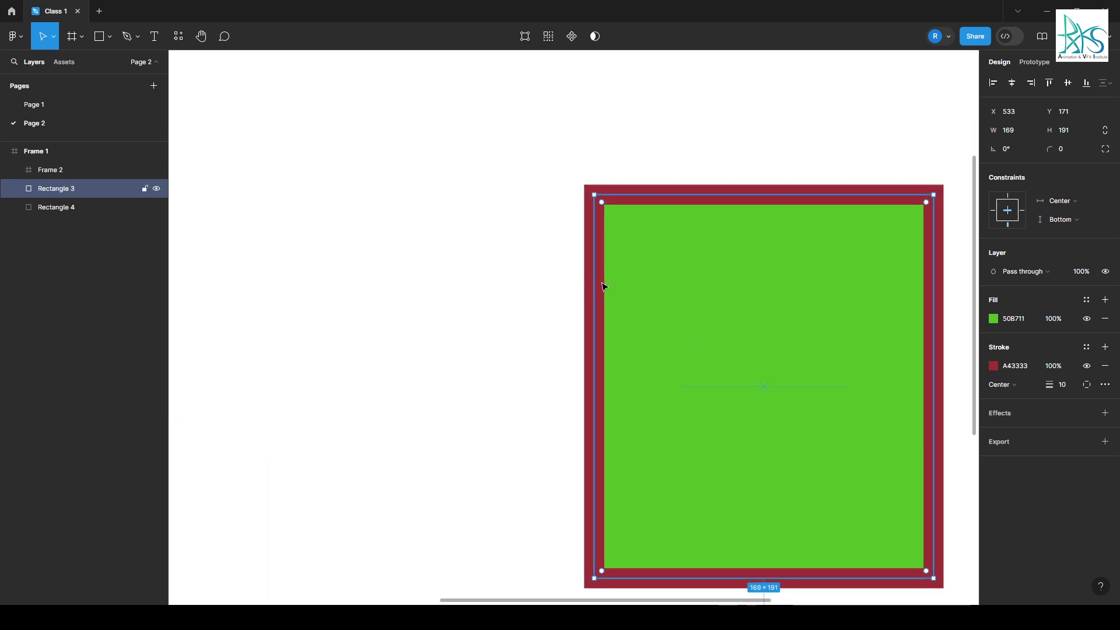
click(1016, 382)
click(1017, 395)
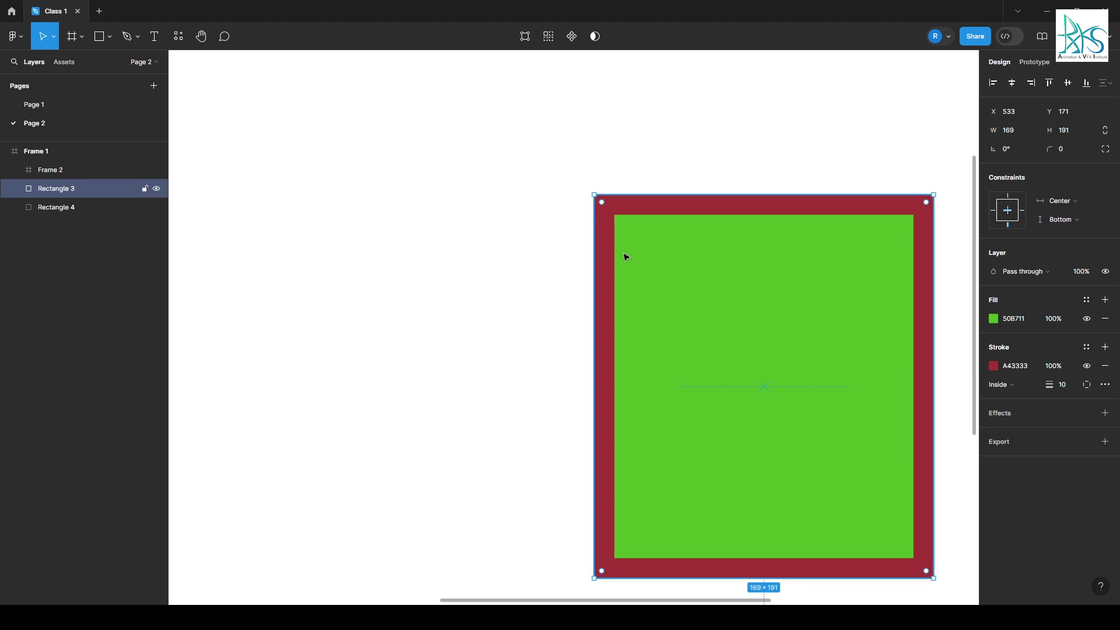
click(1016, 399)
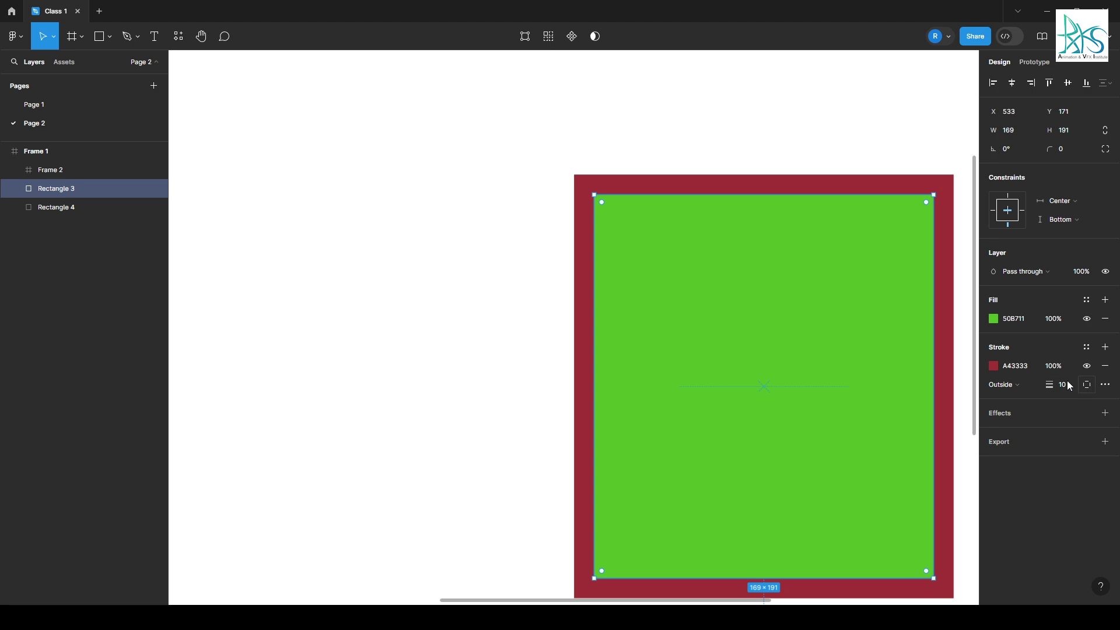
Step: Try the stroke on only the top side and only the left side, and restore it to all sides
click(1087, 386)
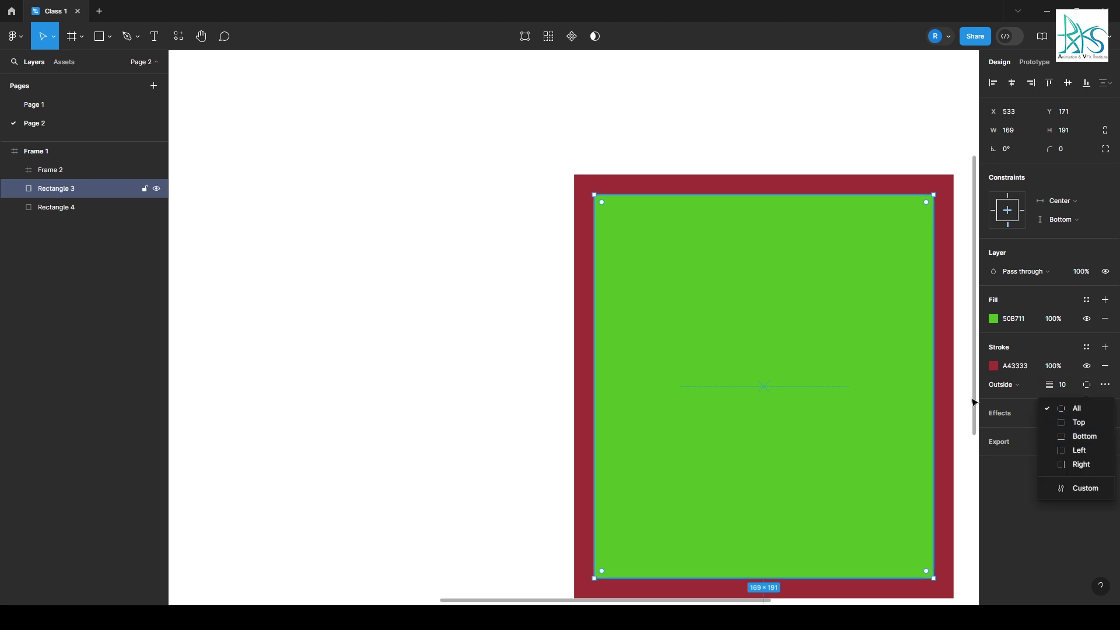
click(1087, 423)
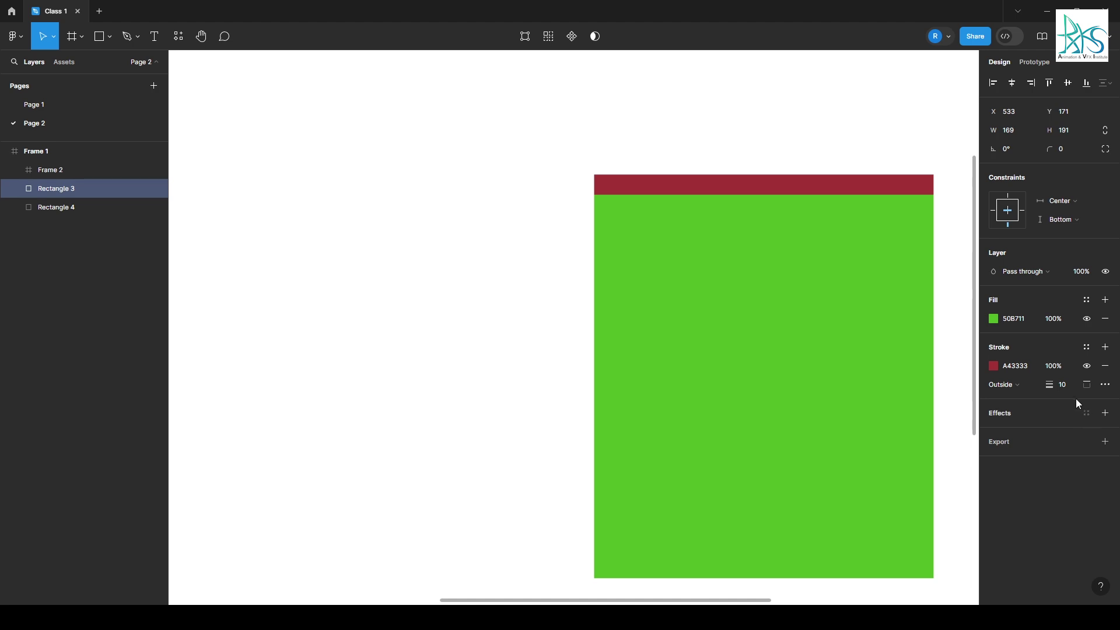
click(1088, 386)
click(1072, 448)
click(1079, 387)
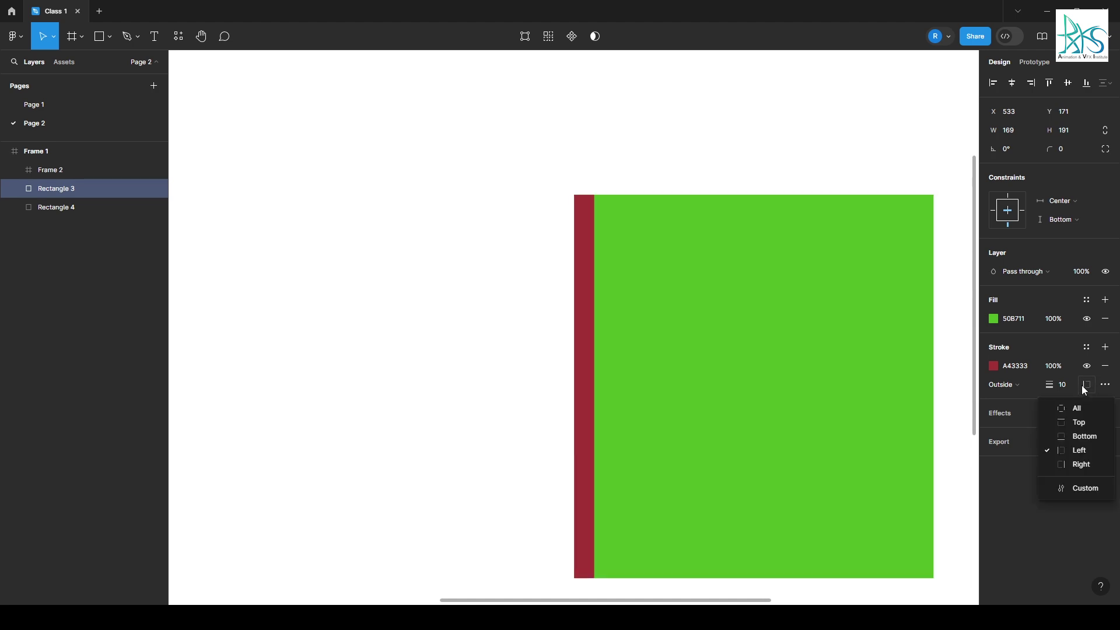
click(1067, 408)
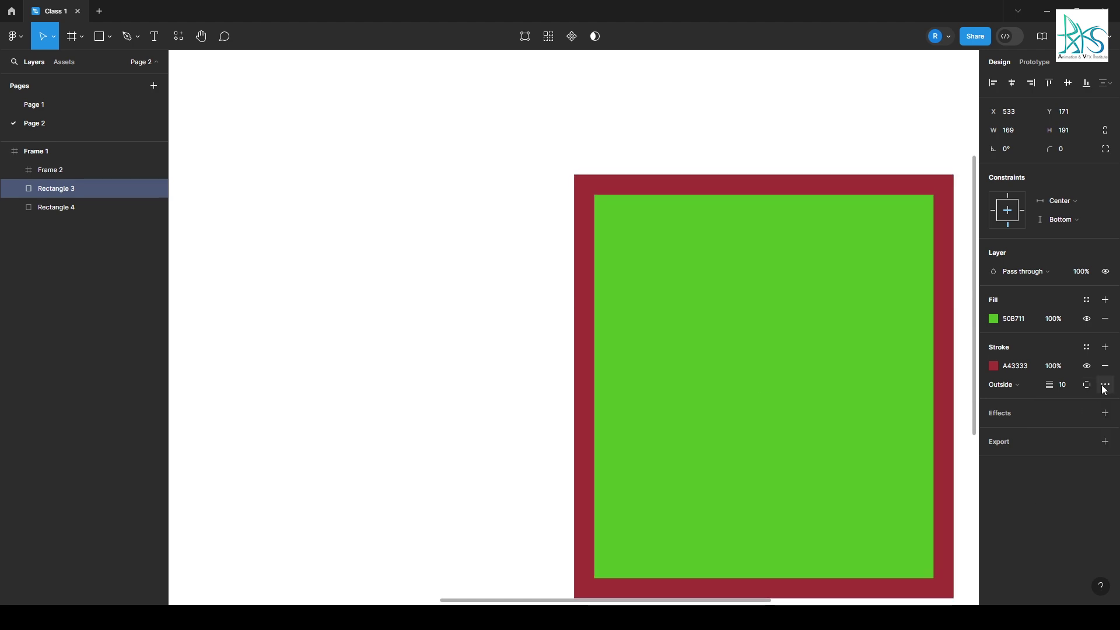
Step: Try a custom stroke style in Rectangle 3's advanced stroke settings, and set the style to Dash
click(1105, 385)
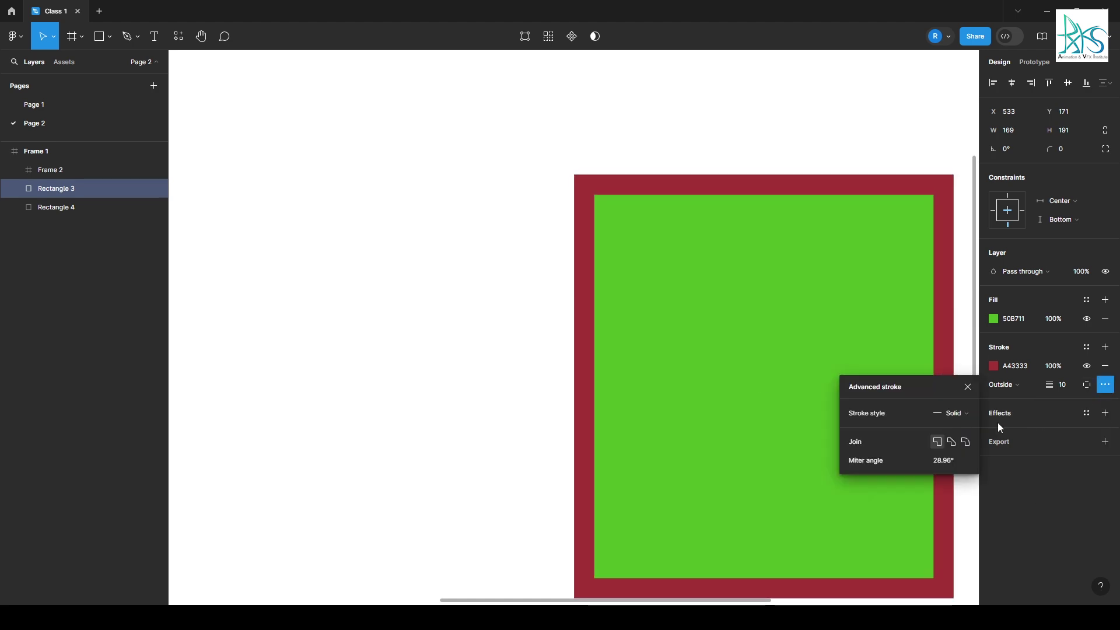
click(951, 414)
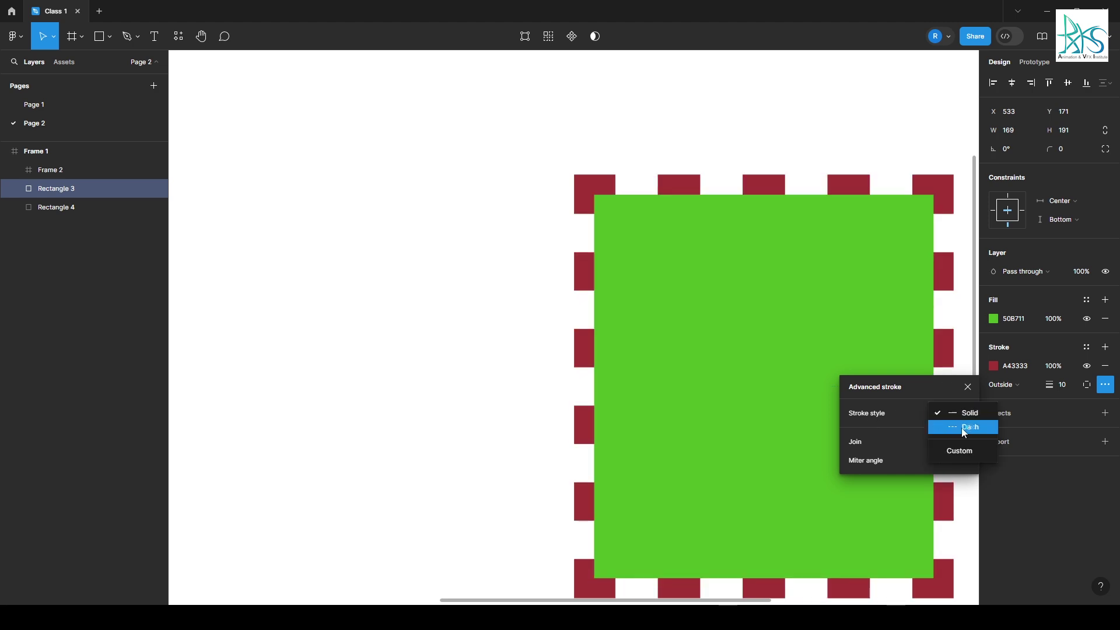
click(965, 452)
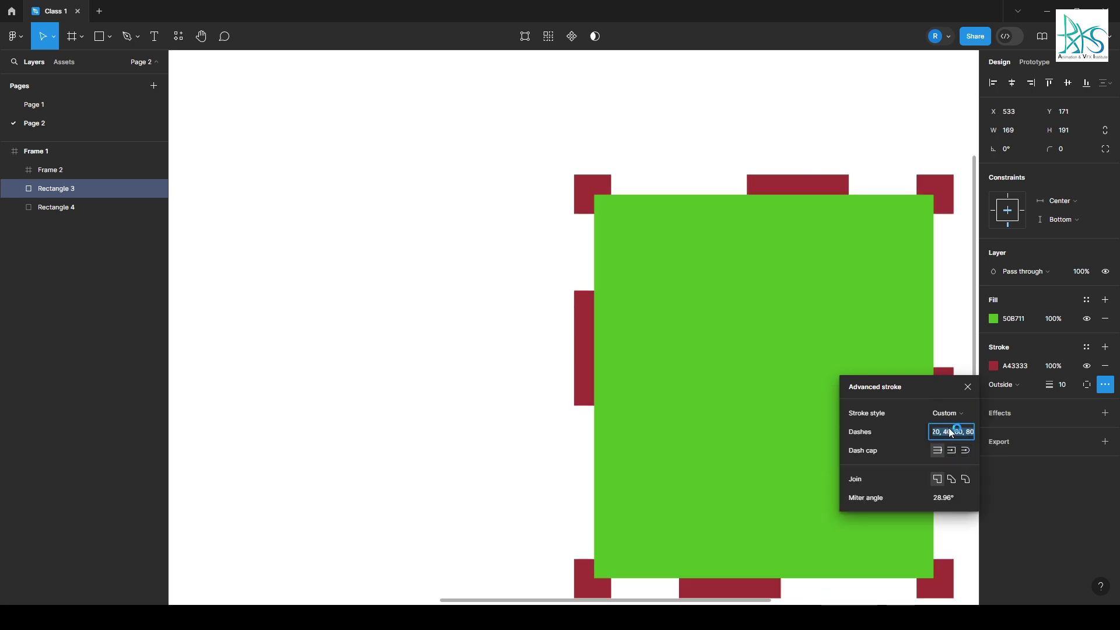
click(949, 433)
click(963, 415)
click(972, 398)
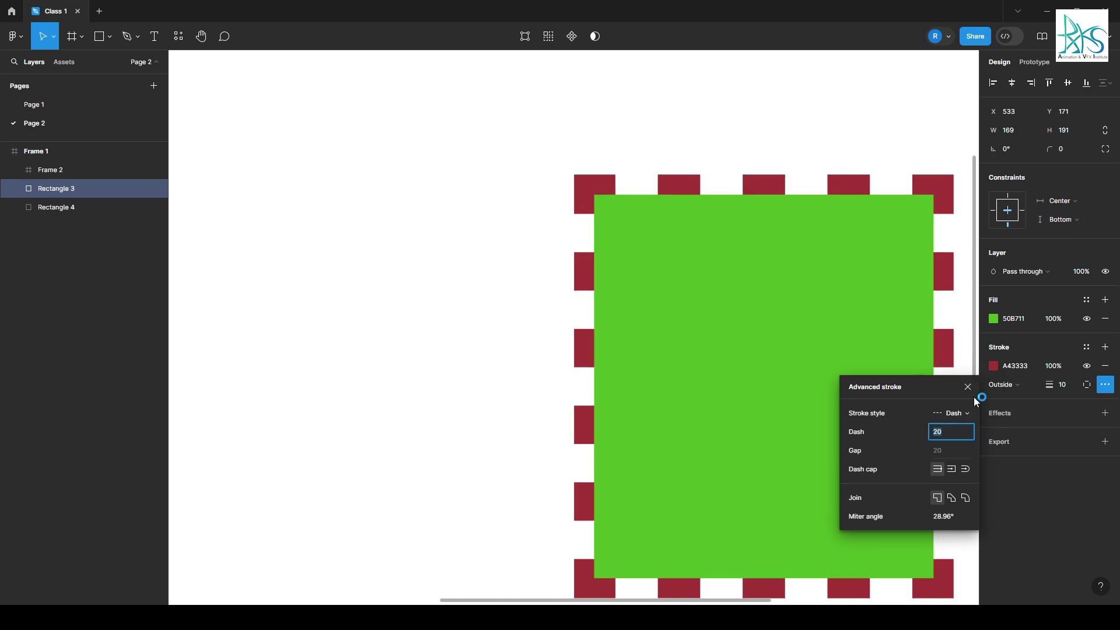
Step: Try dash lengths of 10 and 50 on Rectangle 3's stroke, and return the length to 20
click(951, 430)
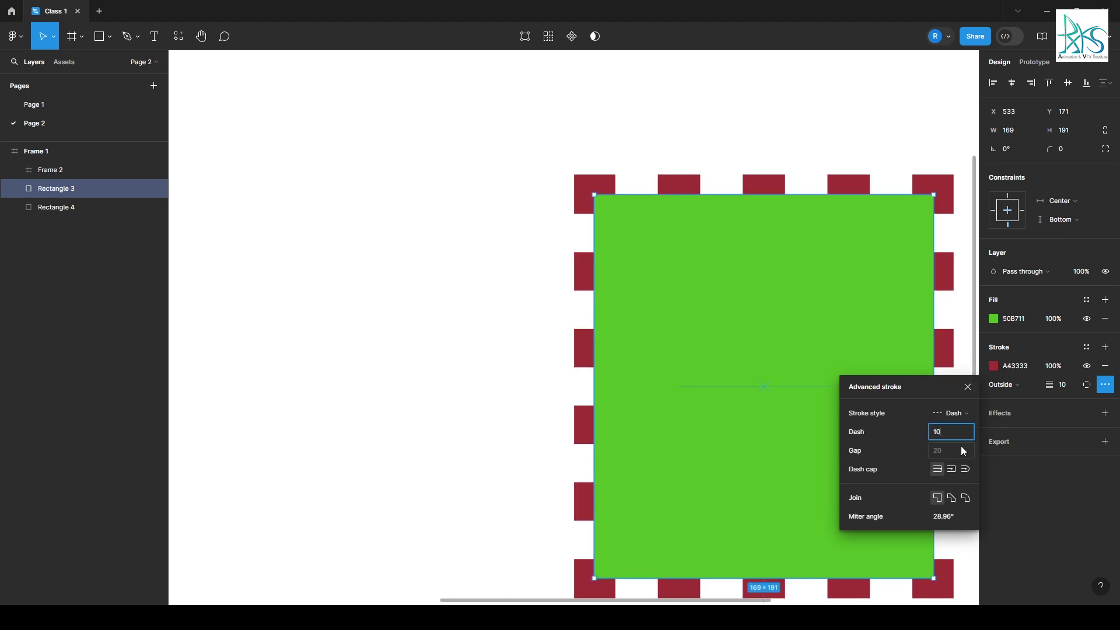
text(10)
key(Tab)
click(950, 432)
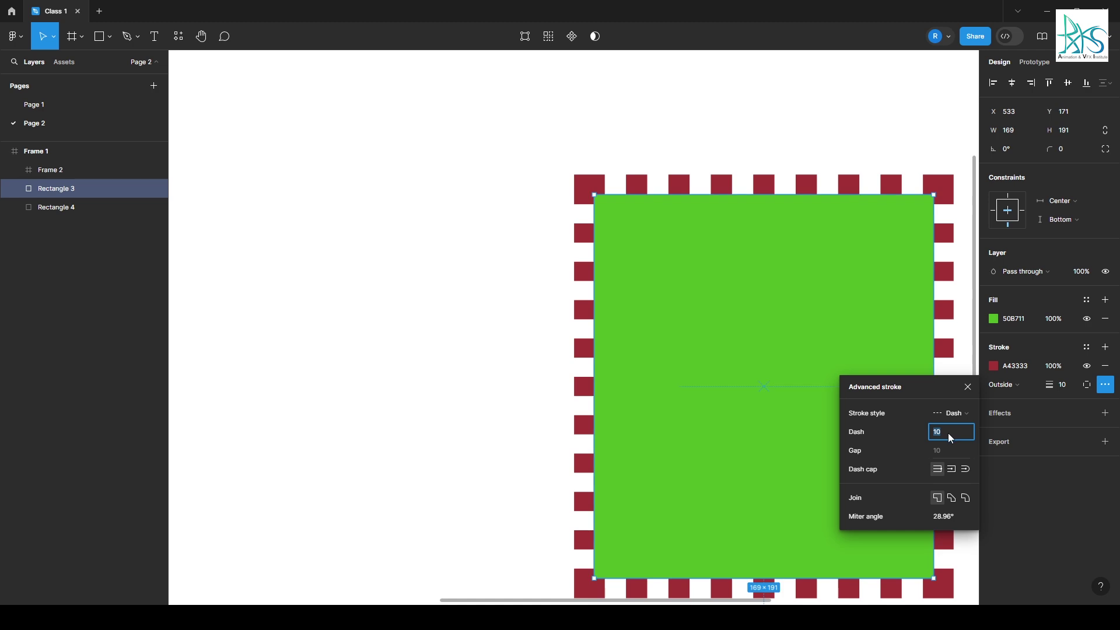
text(50)
key(Tab)
click(956, 429)
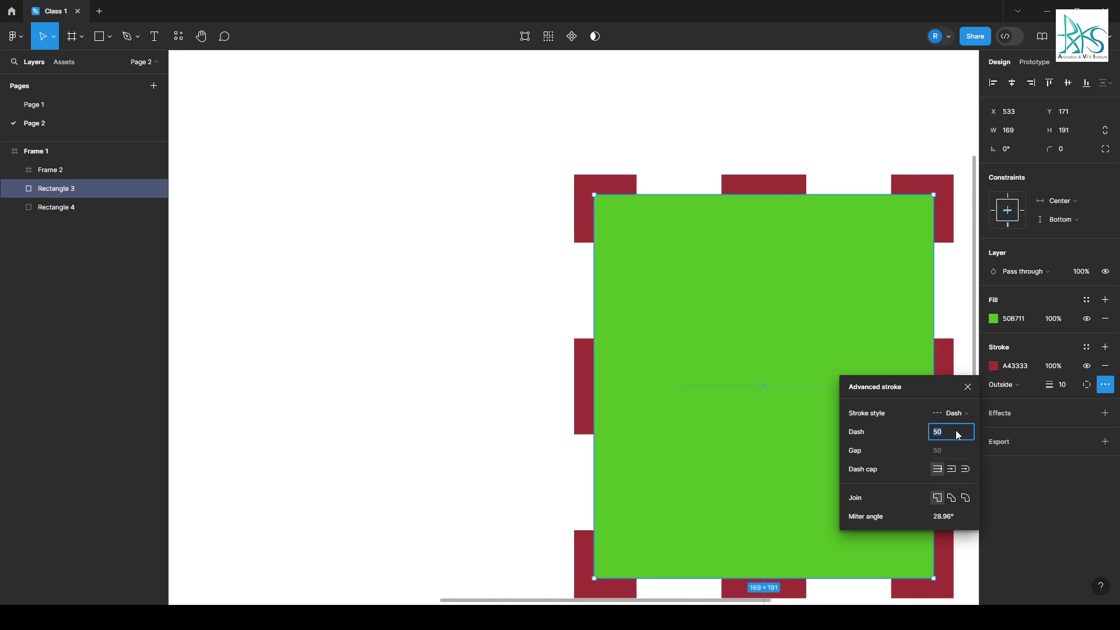
Step: Compare the available dash caps on Rectangle 3's dashed stroke, and set the cap to Round
click(936, 469)
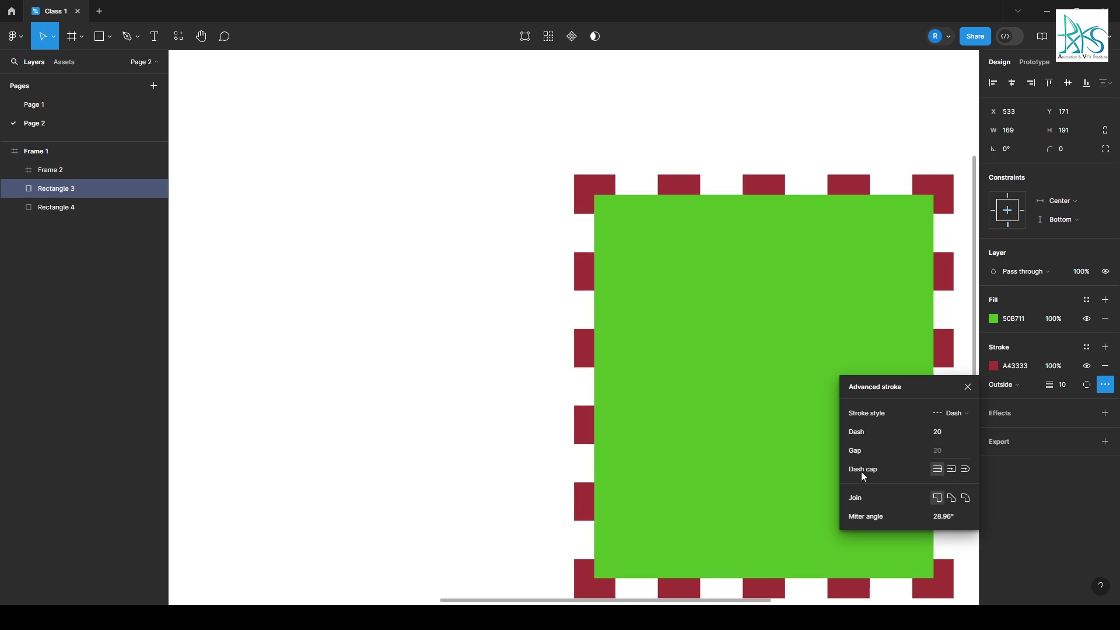
click(953, 470)
click(966, 471)
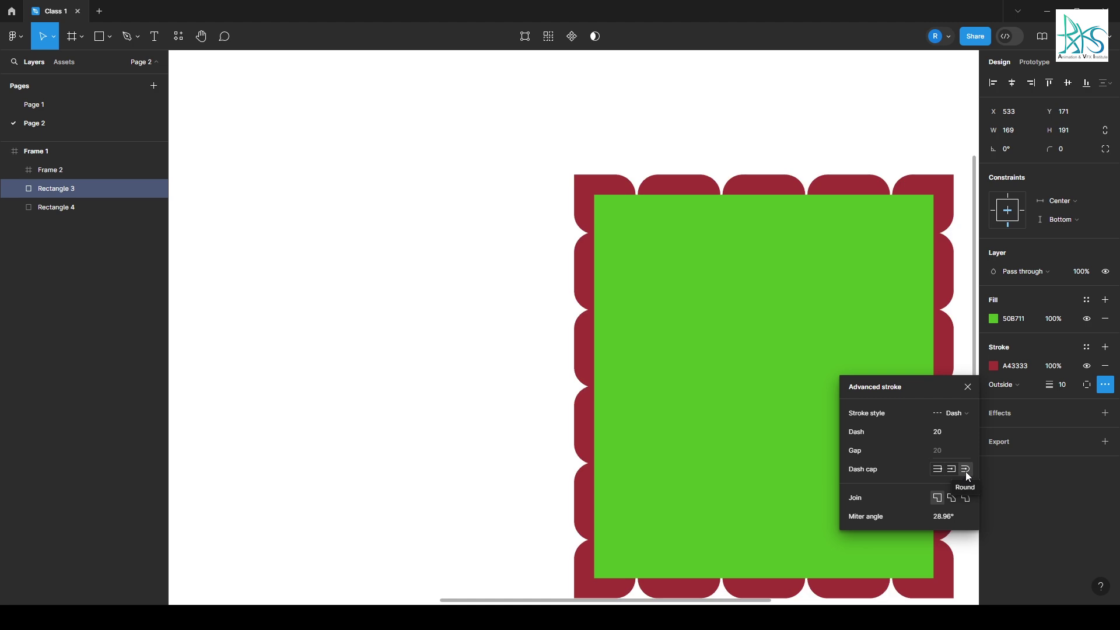
click(937, 469)
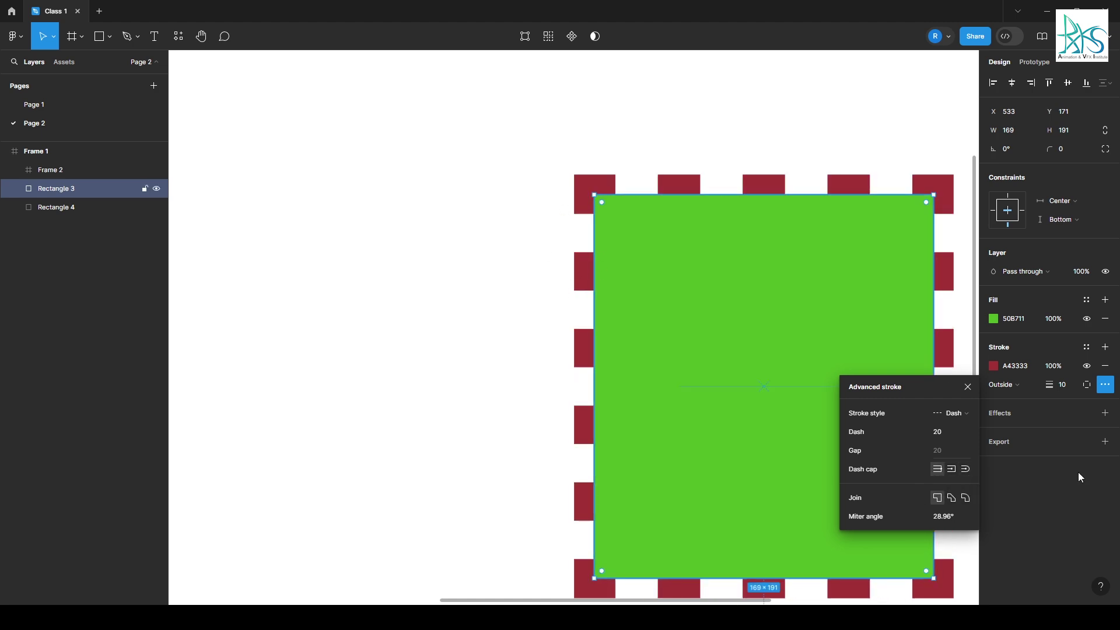
click(965, 470)
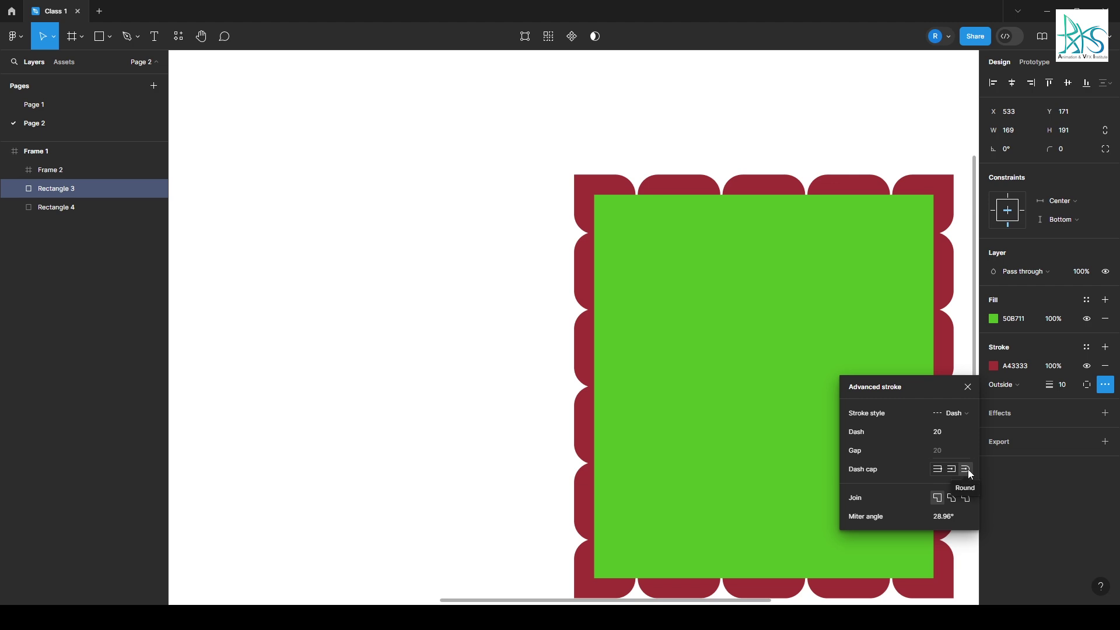
Step: Remove the rounded dash cap from Rectangle 3's stroke and set its stroke style to Solid
click(937, 470)
click(951, 413)
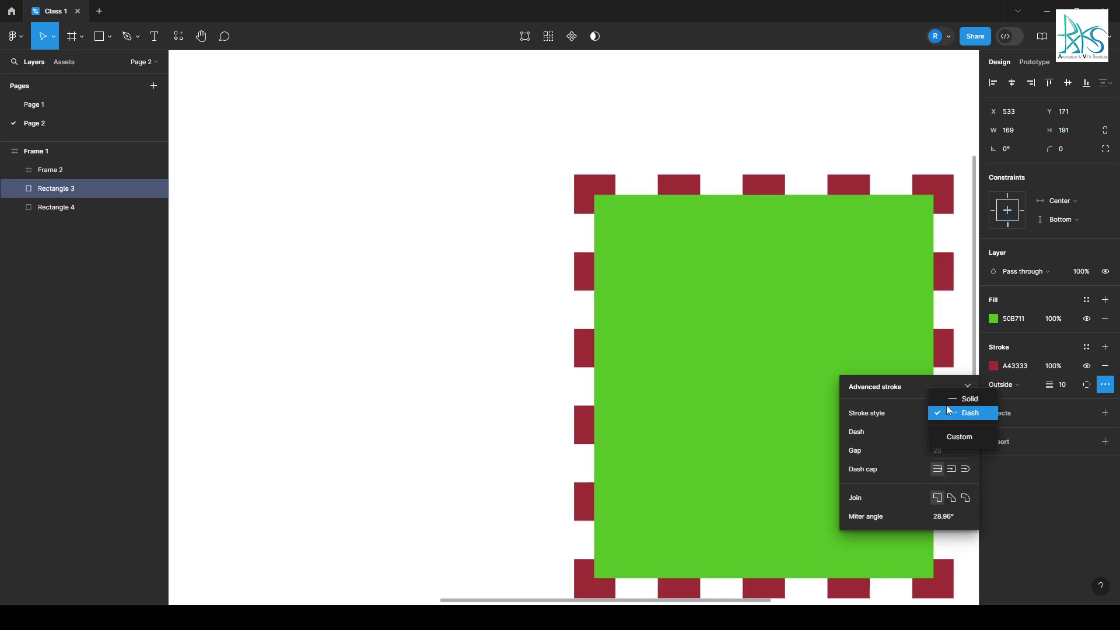
click(954, 395)
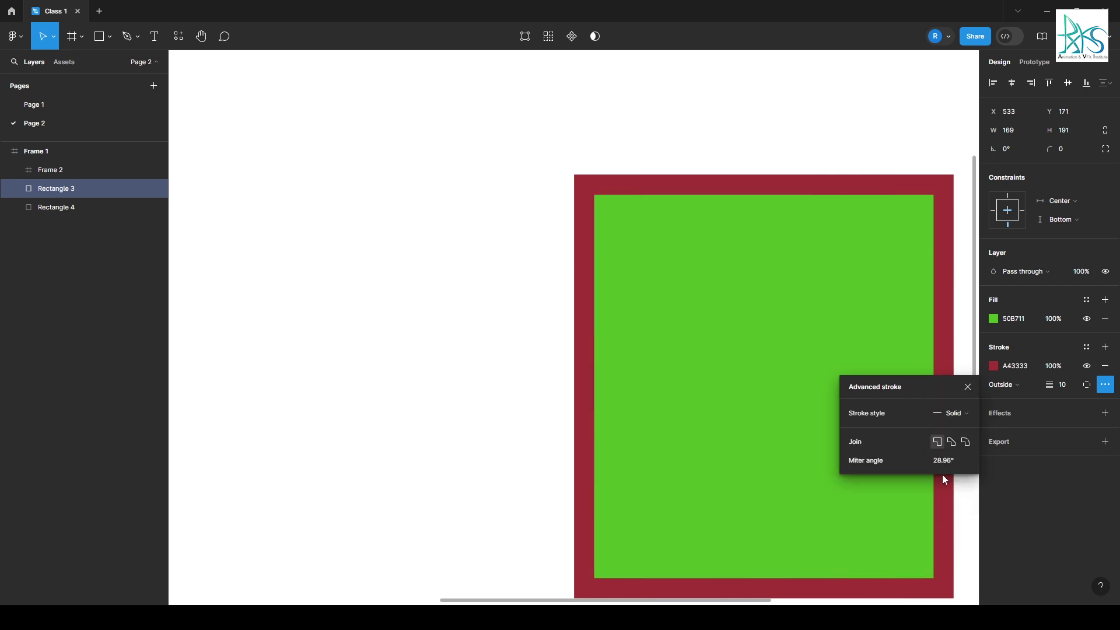
Step: Try the beveled and rounded corner joins on Rectangle 3's solid stroke, and return to the miter join
click(951, 443)
click(966, 443)
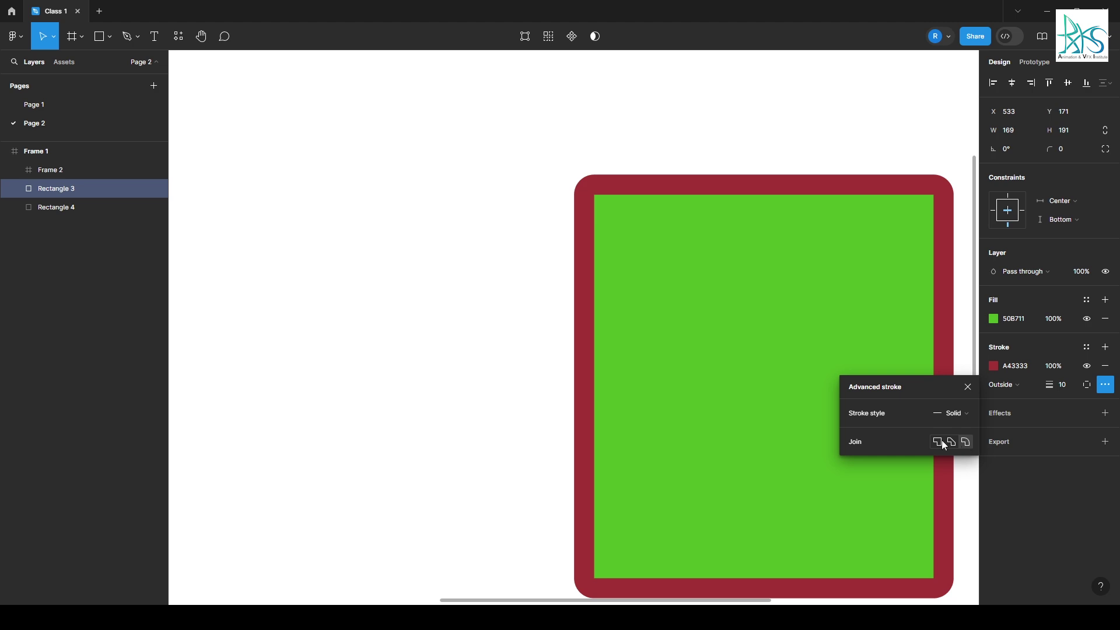
click(938, 442)
click(966, 442)
click(937, 442)
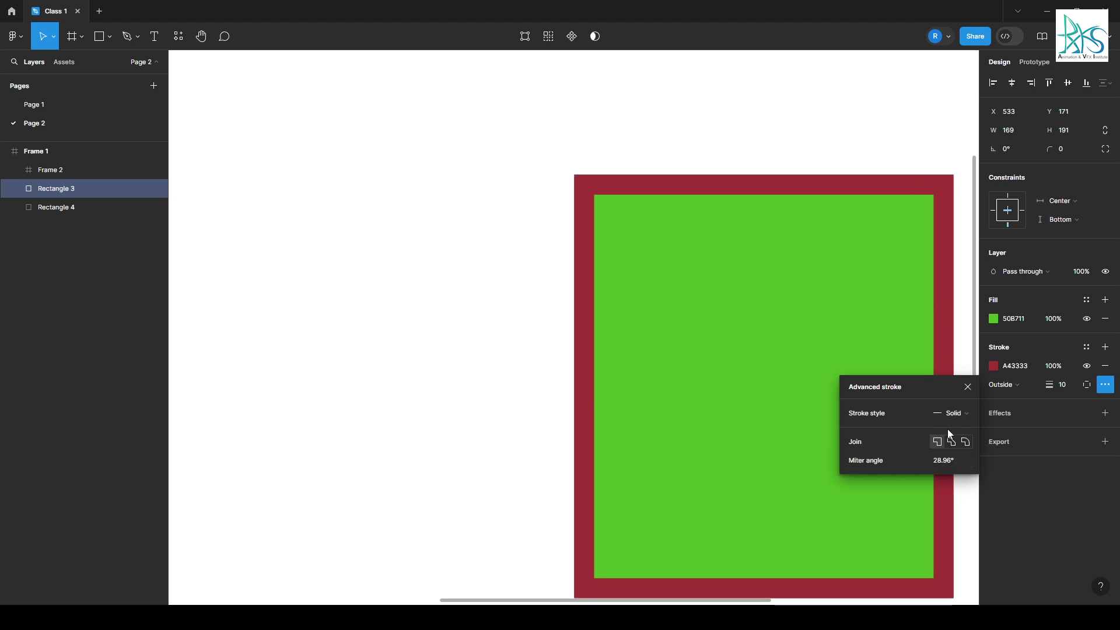
Step: Close the advanced stroke settings and move Rectangle 3 to about X 471, Y 134
click(968, 388)
drag(833, 394, 709, 320)
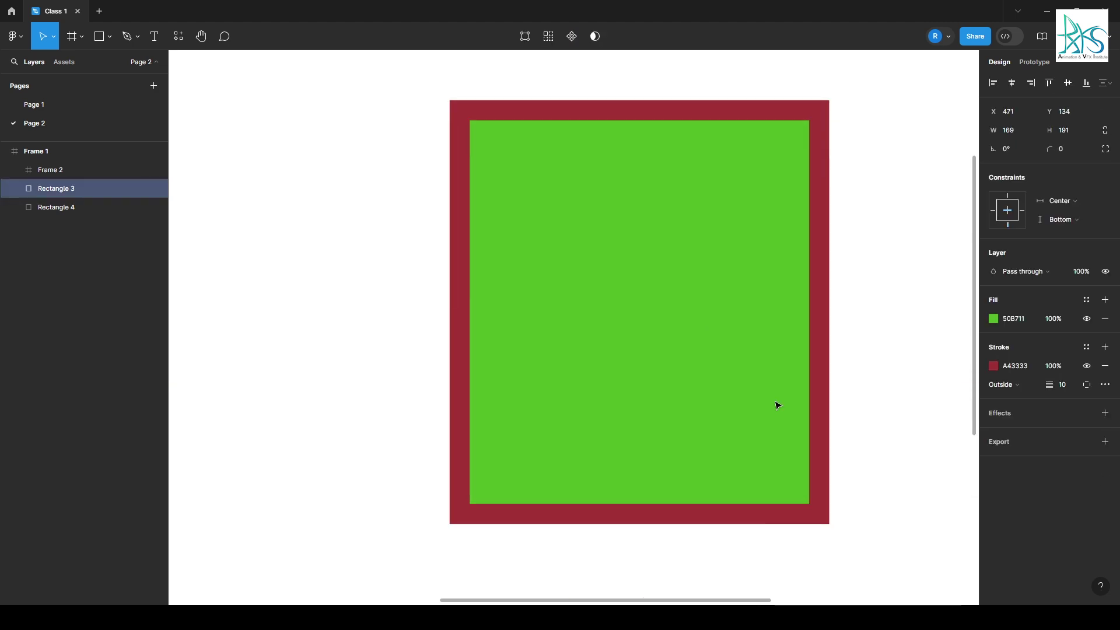
click(1105, 413)
click(1054, 431)
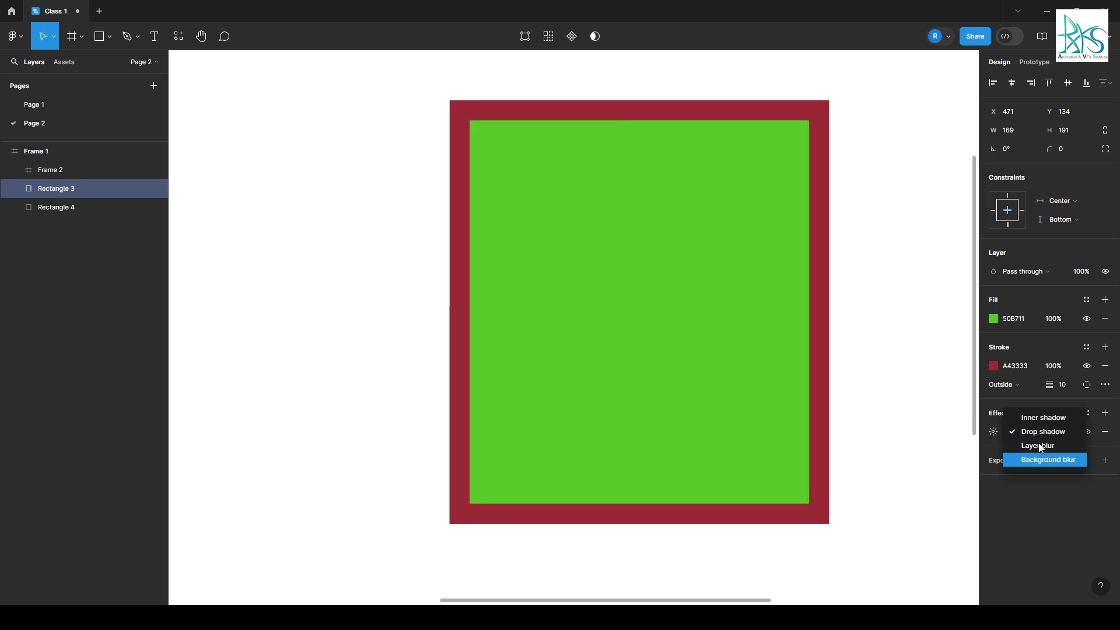
click(1051, 432)
click(1106, 432)
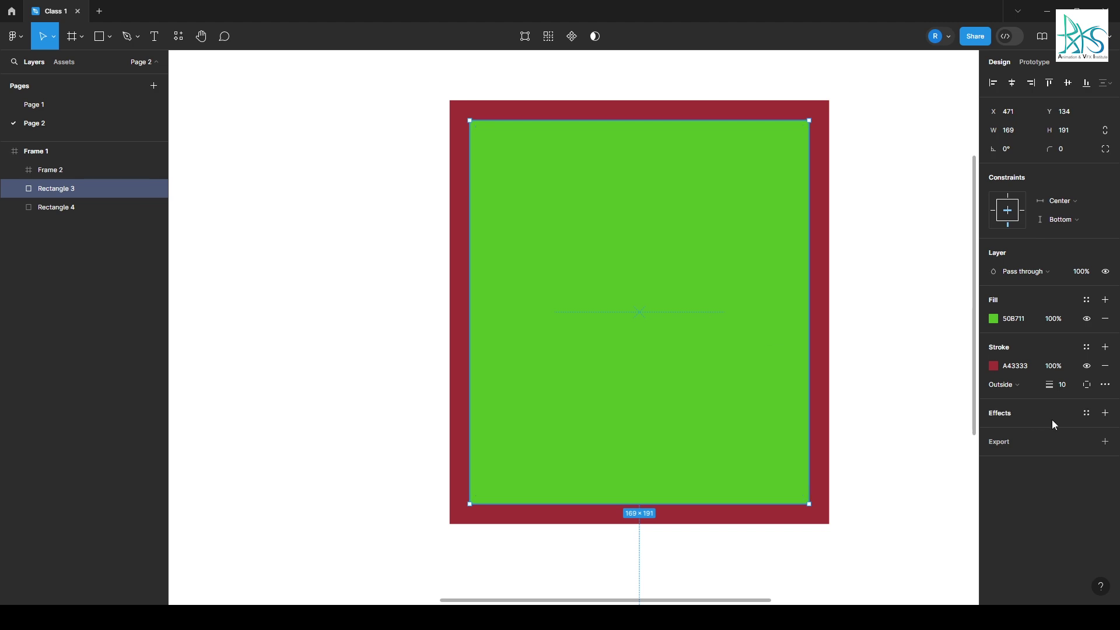
Step: Add a drop shadow effect to Rectangle 3 and set its X and Y offsets to 10
click(1105, 413)
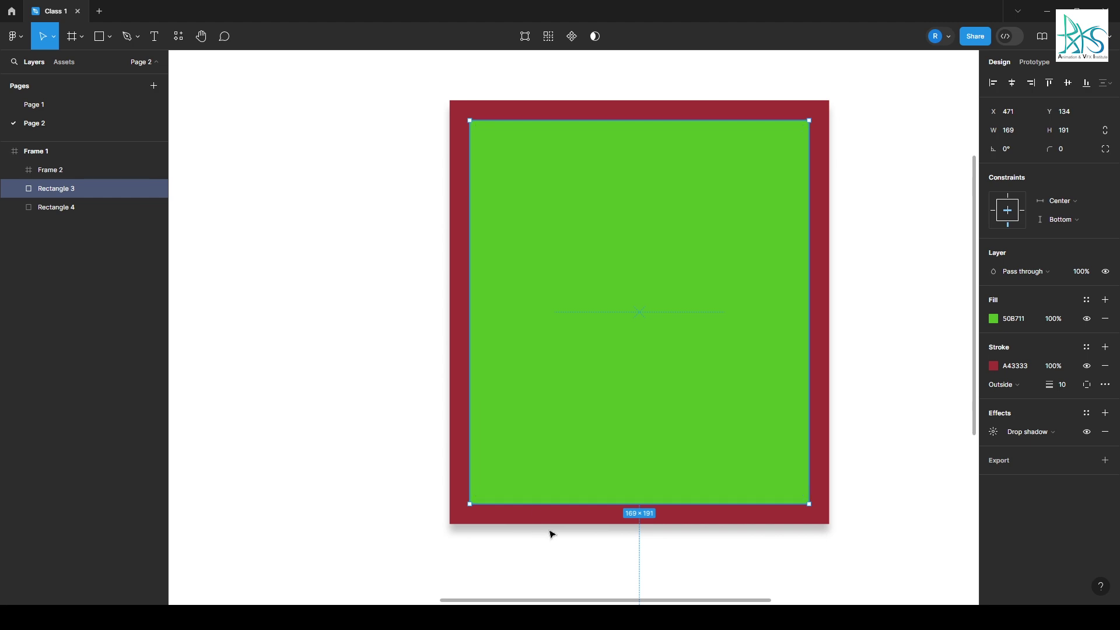
click(993, 432)
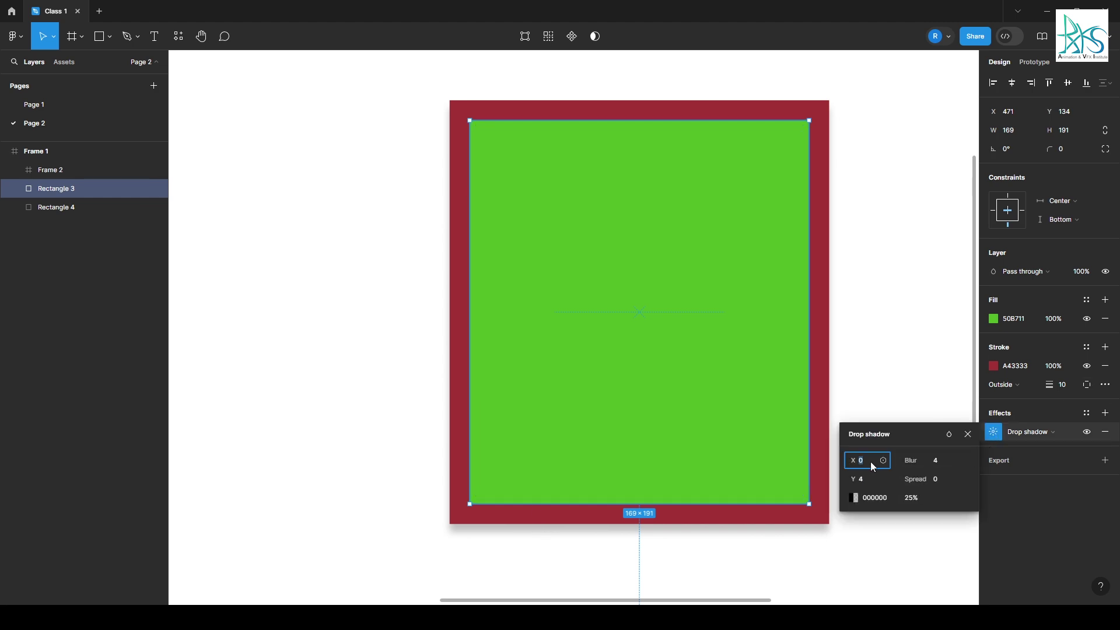
text(10)
click(868, 479)
text(10)
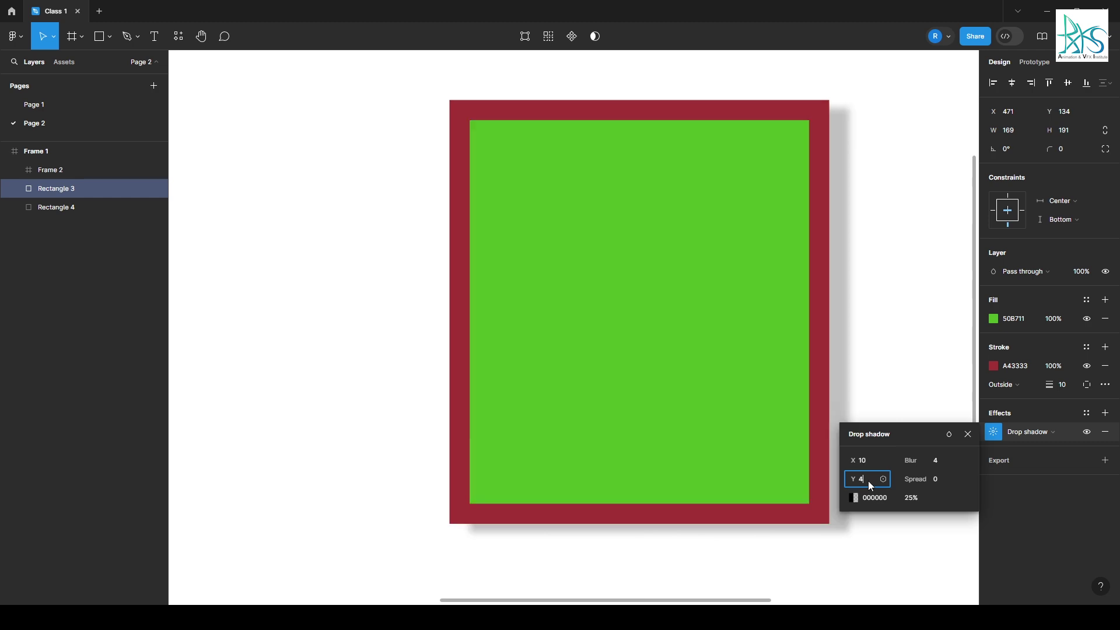
key(Return)
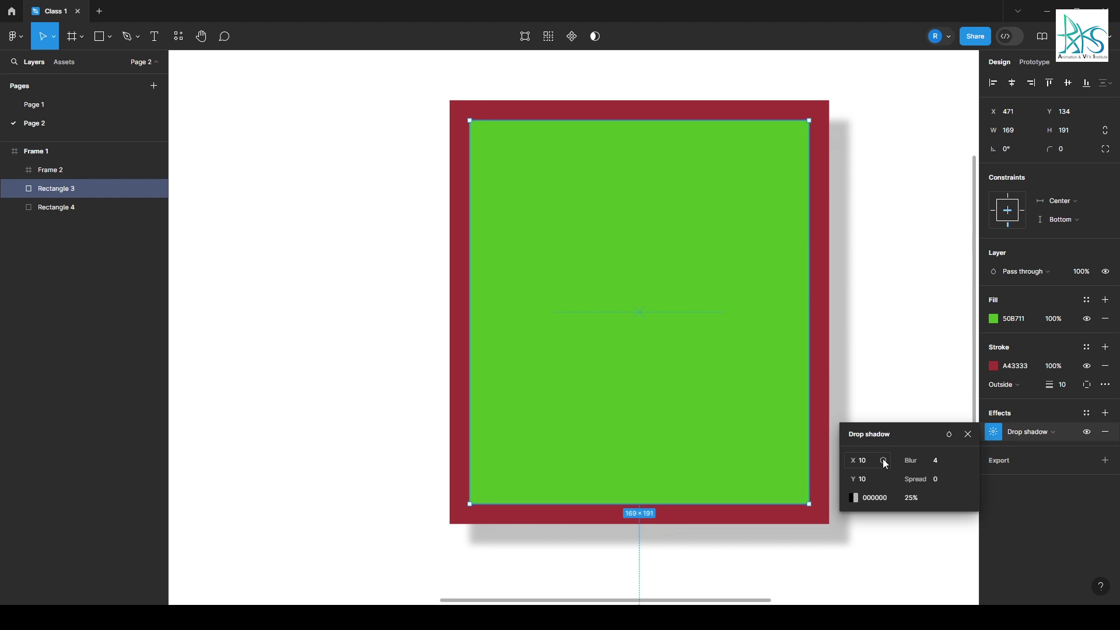
Step: Try blur values of 10 and 1 on the drop shadow, and set the blur to 10
click(948, 461)
text(10)
key(Return)
text(1)
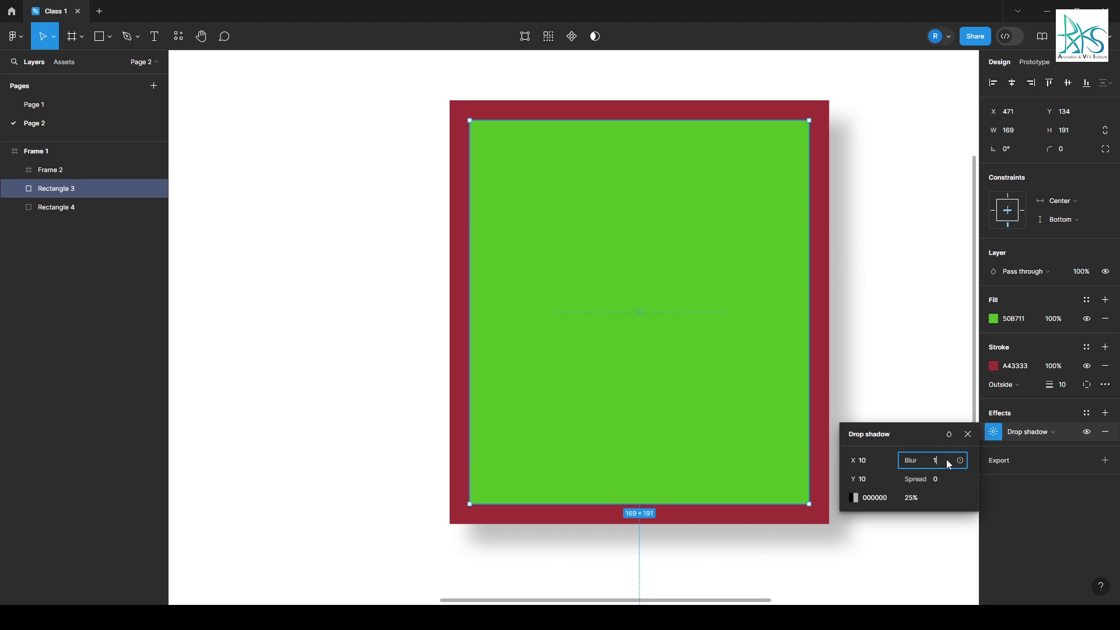
key(Return)
click(938, 461)
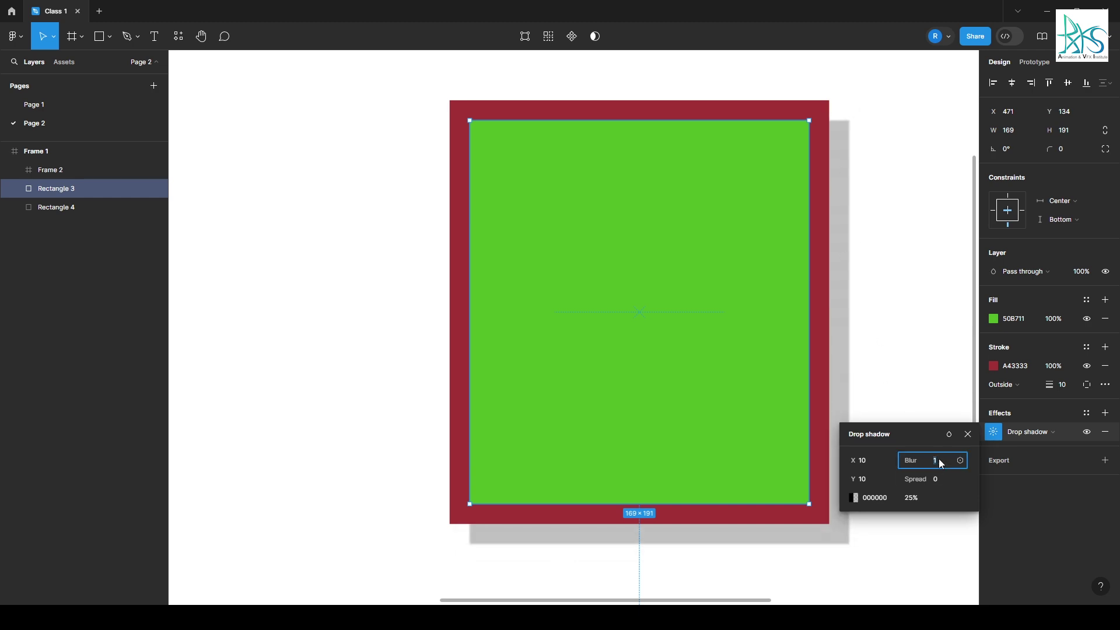
text(10)
key(Return)
Step: Set the drop shadow's spread to 10 and its opacity to 50%
drag(881, 342, 788, 330)
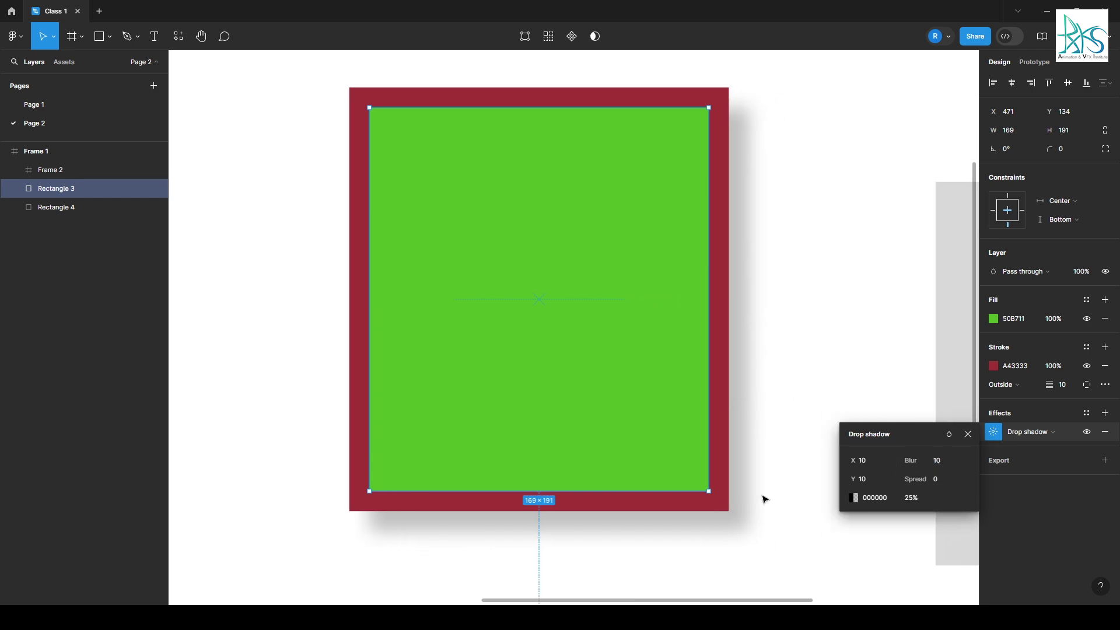
click(945, 479)
text(10)
key(Return)
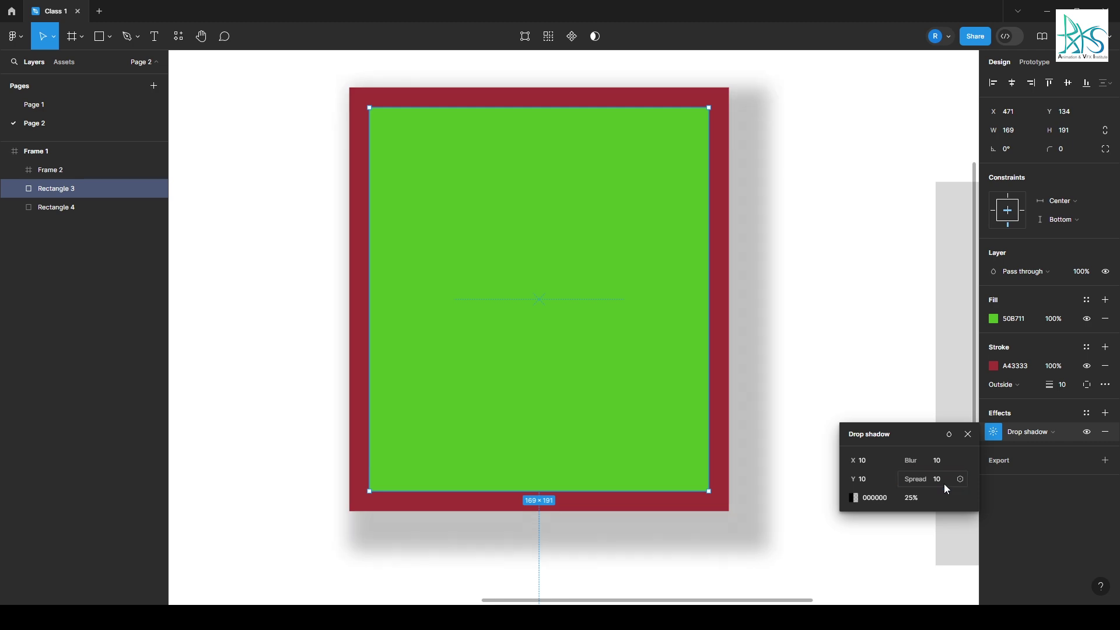
click(919, 501)
key(Return)
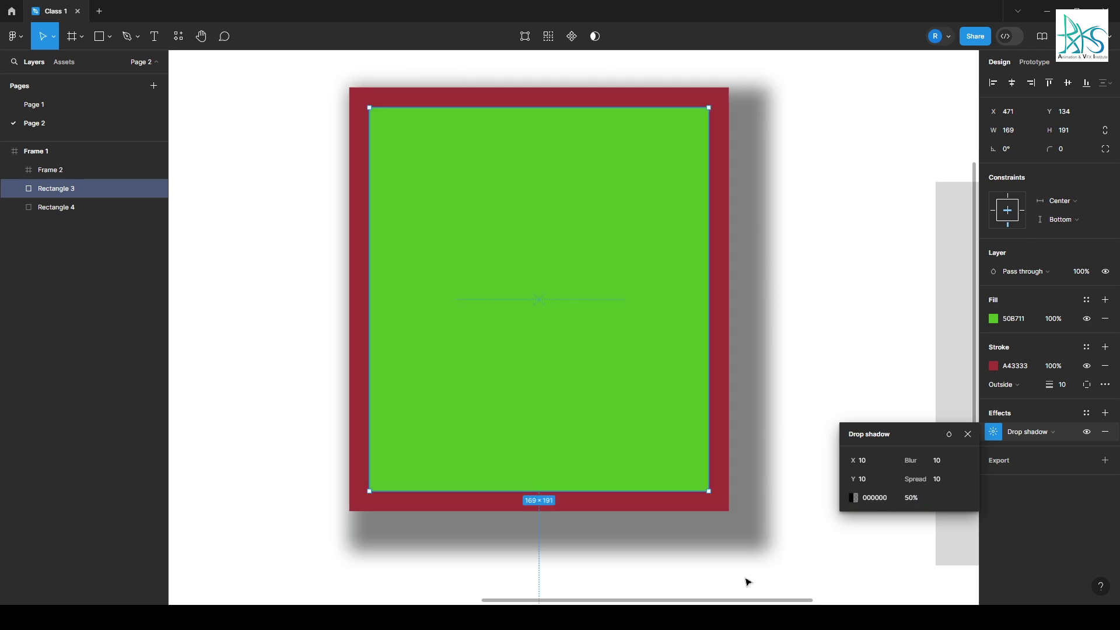
Step: Try a blur of 30 on the drop shadow, and set the blur to 20
click(946, 462)
text(30)
key(Return)
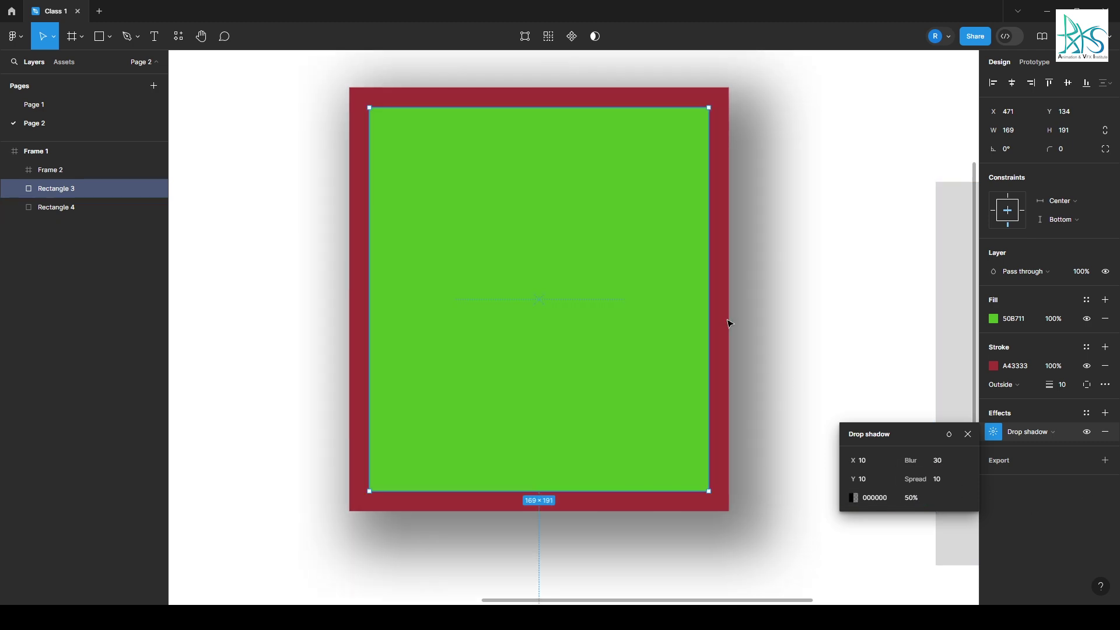
click(937, 462)
text(20)
key(Return)
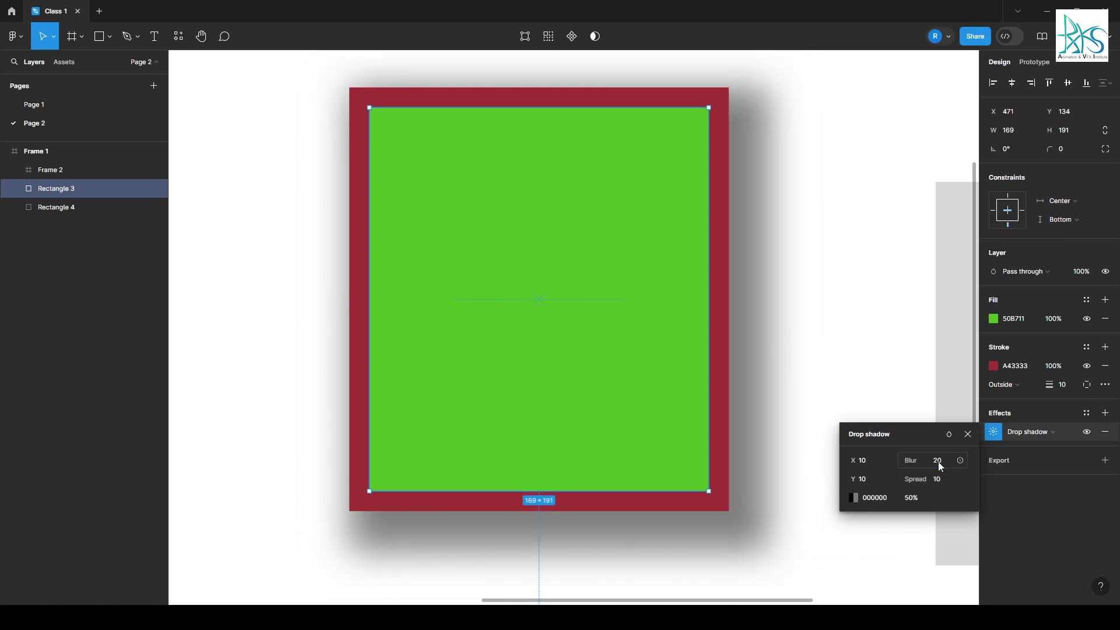
Step: Change the drop shadow's color to bright red EE0A0A and close the shadow settings
click(852, 499)
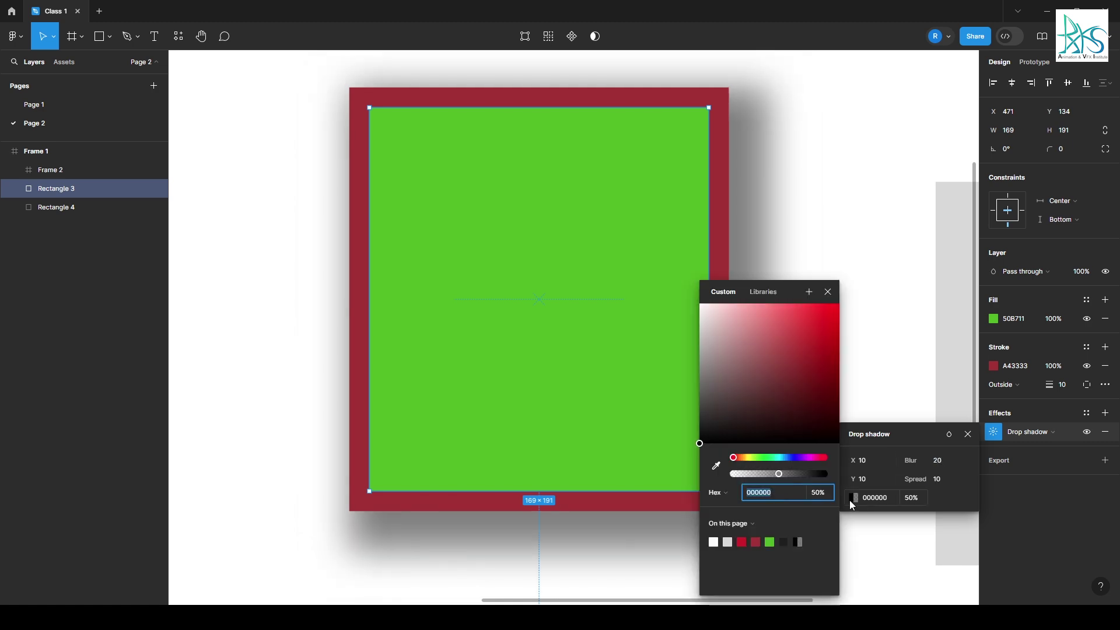
drag(816, 360, 834, 312)
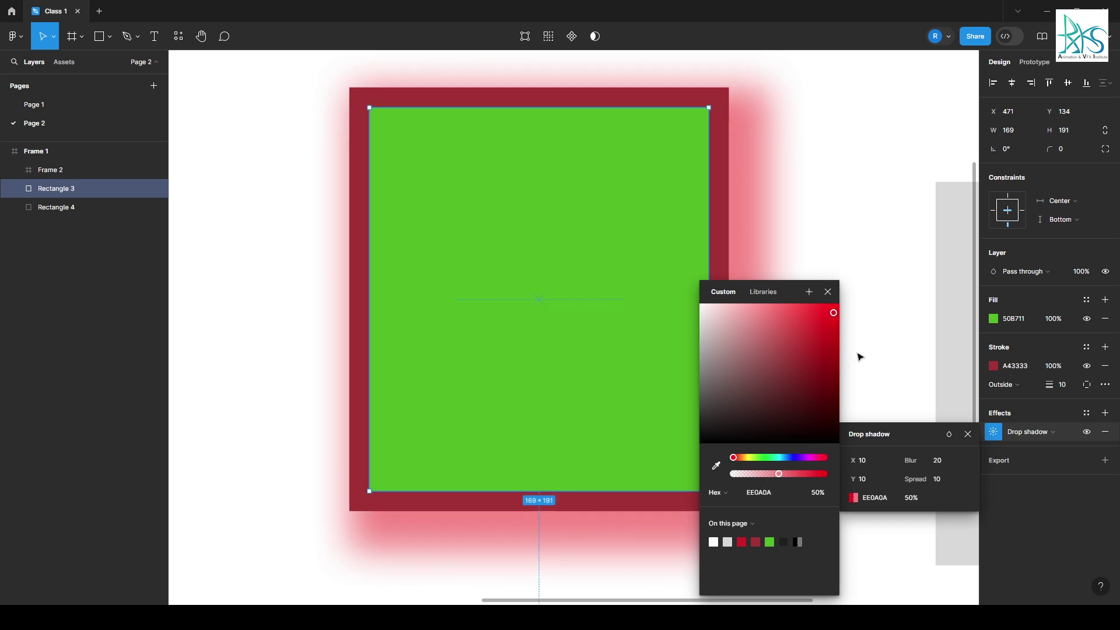
click(828, 292)
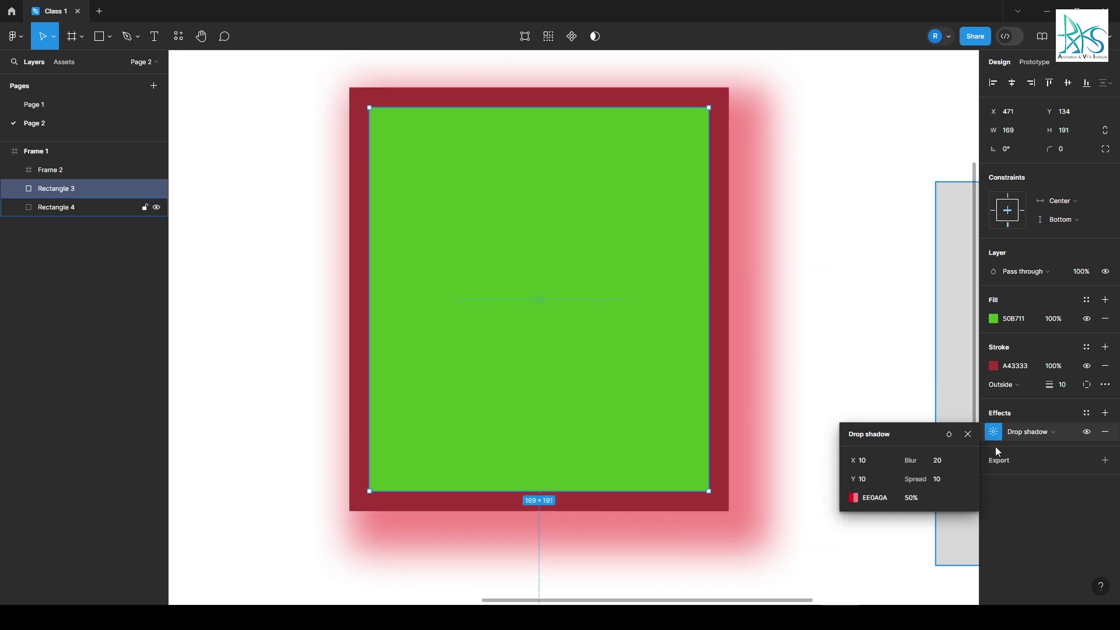
click(994, 432)
Step: Change Rectangle 3's effect to Inner shadow and set its Y offset to -10
click(1031, 432)
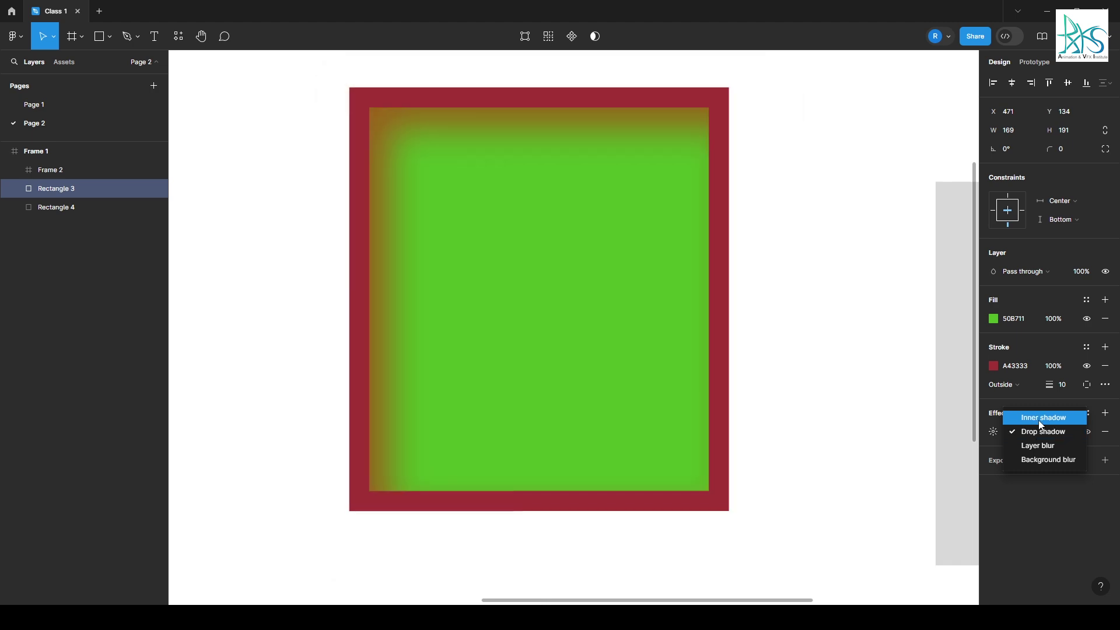
click(1036, 418)
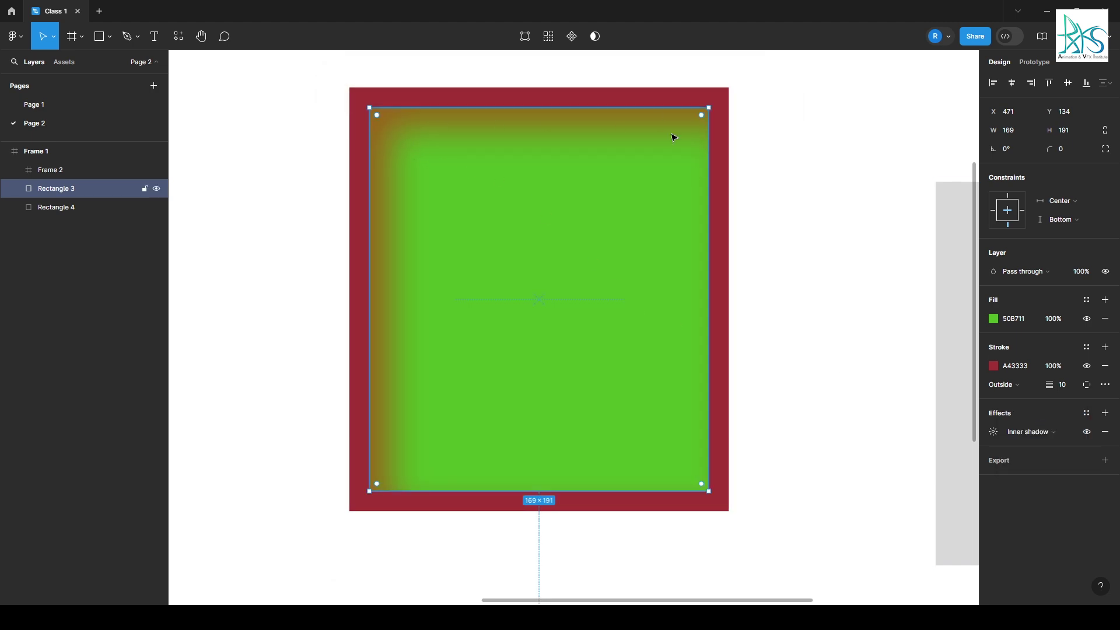
click(996, 433)
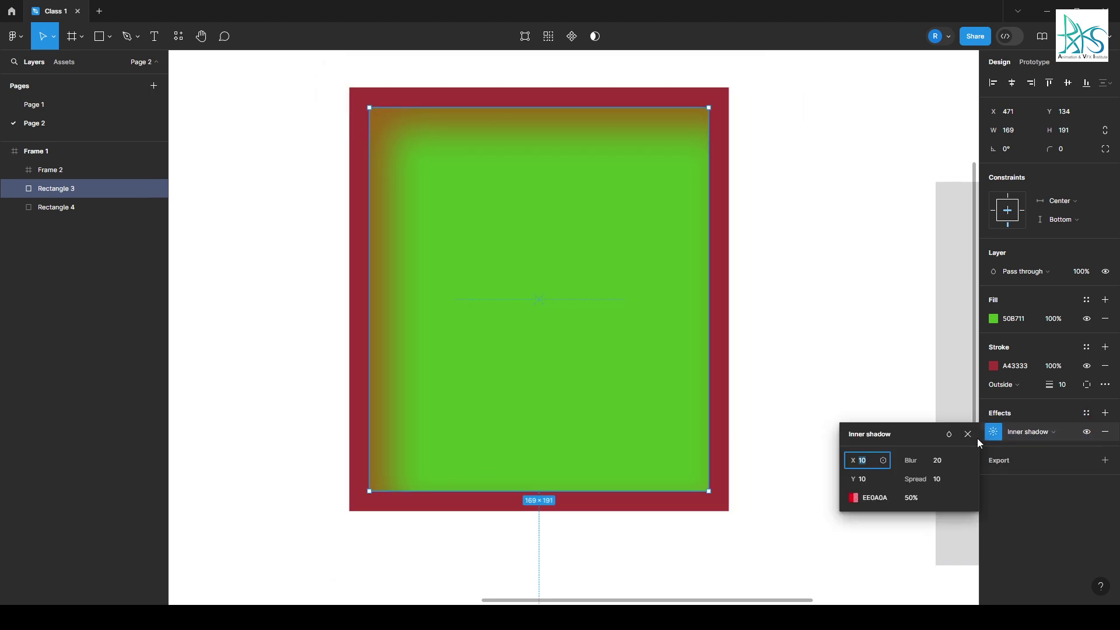
click(868, 479)
key(Return)
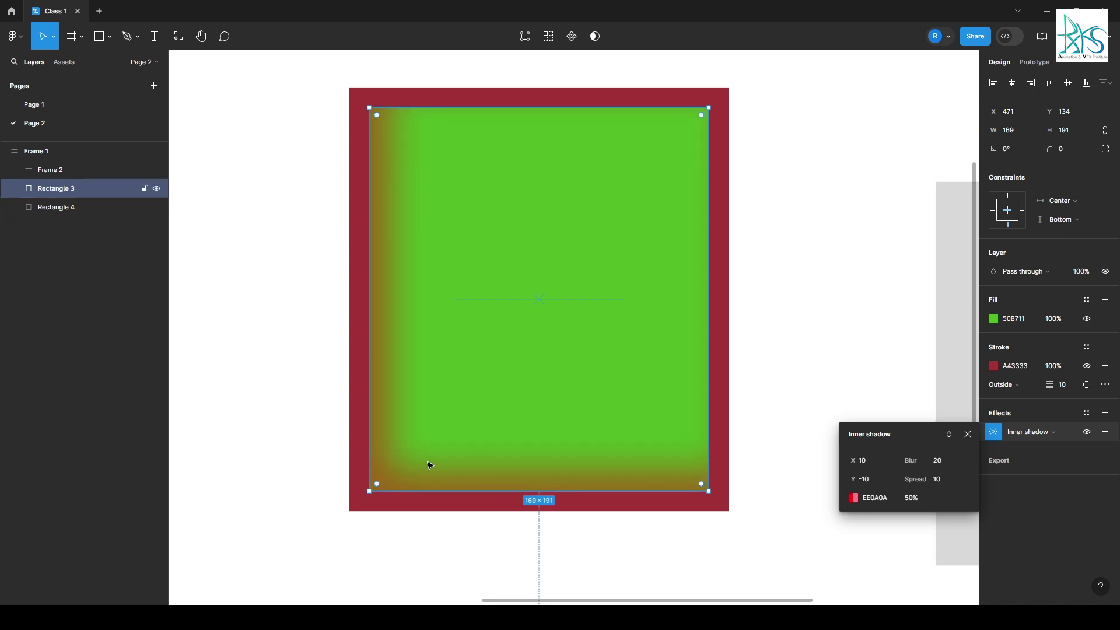
Step: Set the inner shadow's X and Y offsets to 0
click(867, 482)
text(0)
click(865, 460)
text(0)
key(Return)
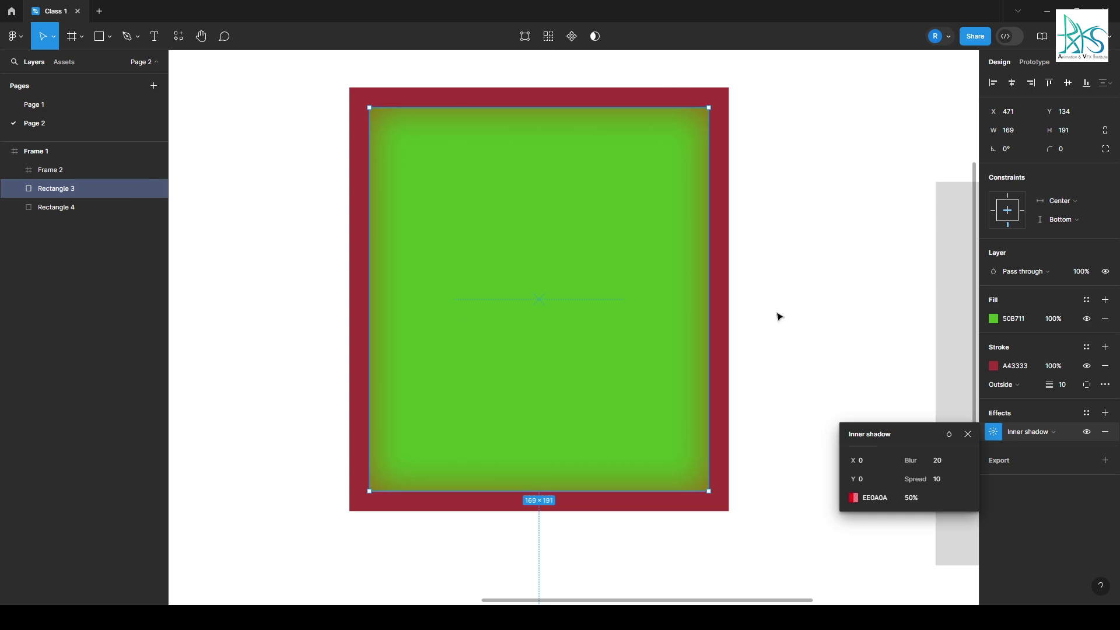
Step: Try a blur of 10 on the inner shadow, and set the blur to 30
click(940, 467)
text(10)
key(Return)
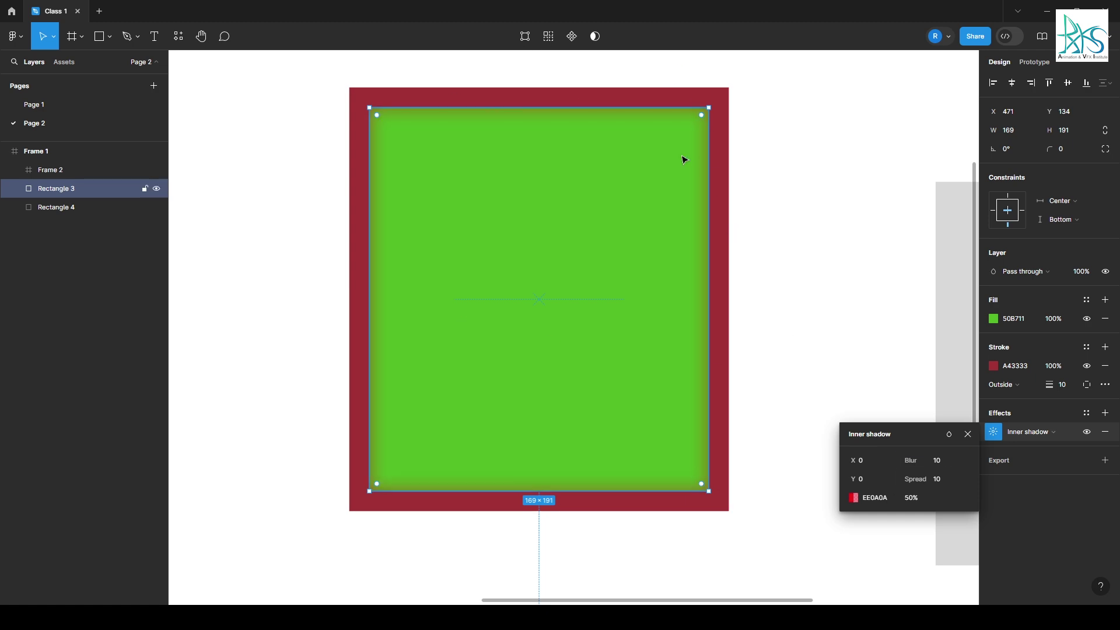
click(949, 465)
text(30)
key(Return)
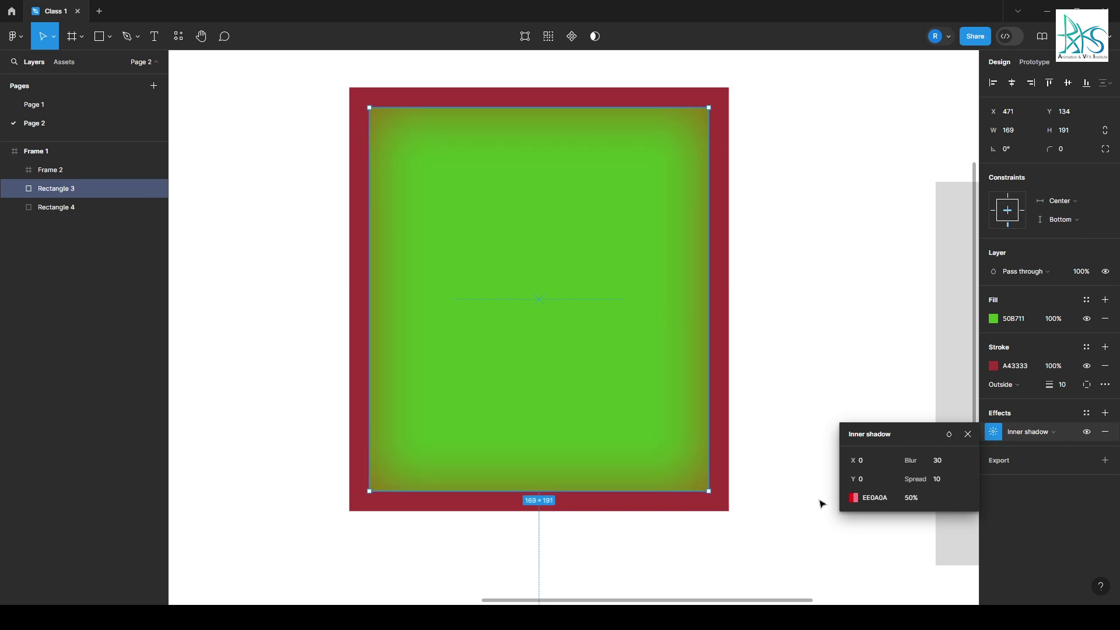
Step: Change the inner shadow's color to near-black 201B1B and close the shadow settings
click(854, 497)
click(727, 375)
drag(725, 347, 723, 430)
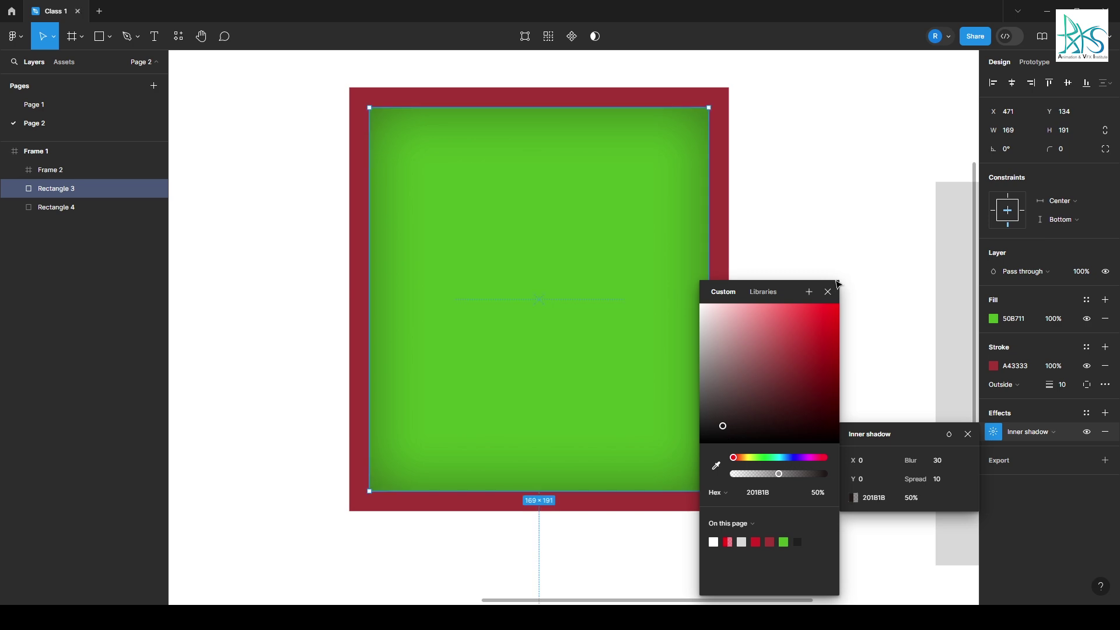
click(828, 292)
click(967, 435)
Step: Change Rectangle 3's effect to Layer blur and set the blur amount to 10
click(1039, 432)
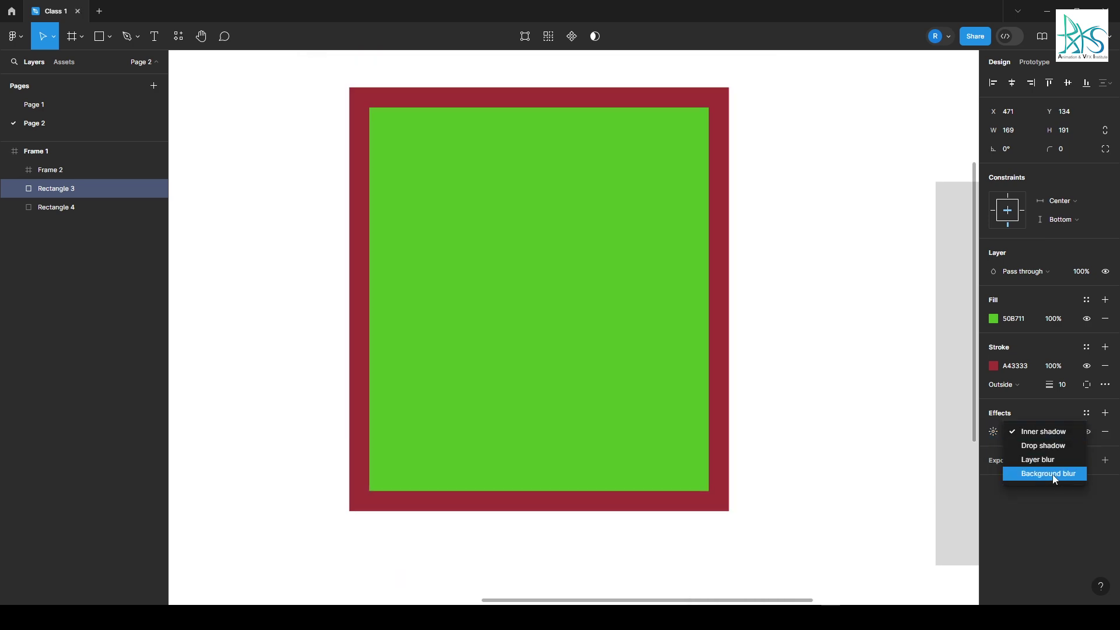
click(1055, 461)
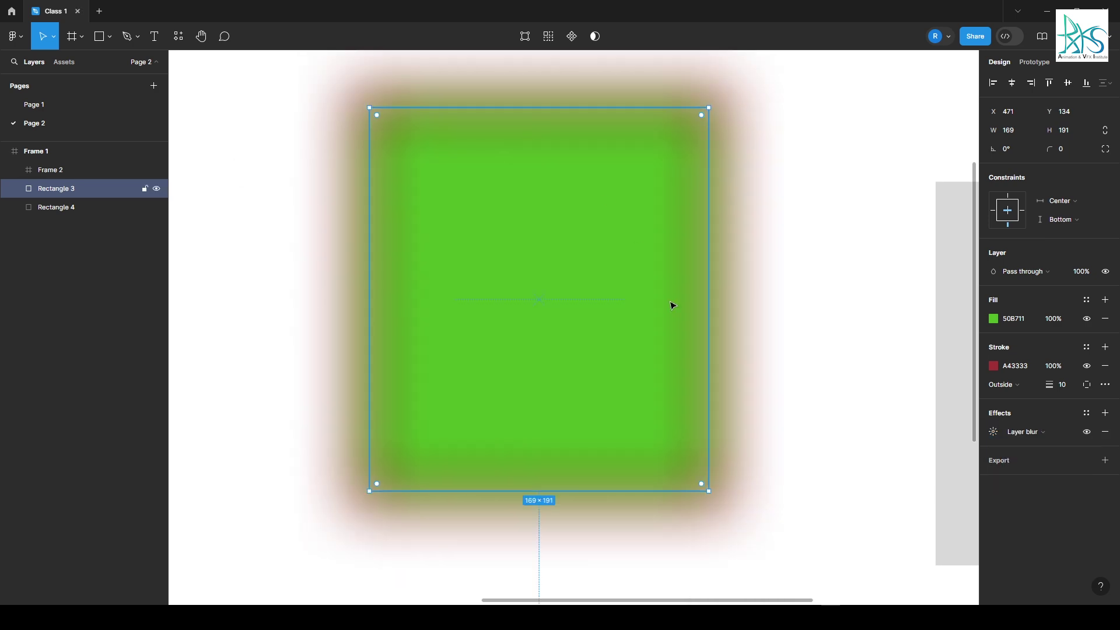
click(995, 435)
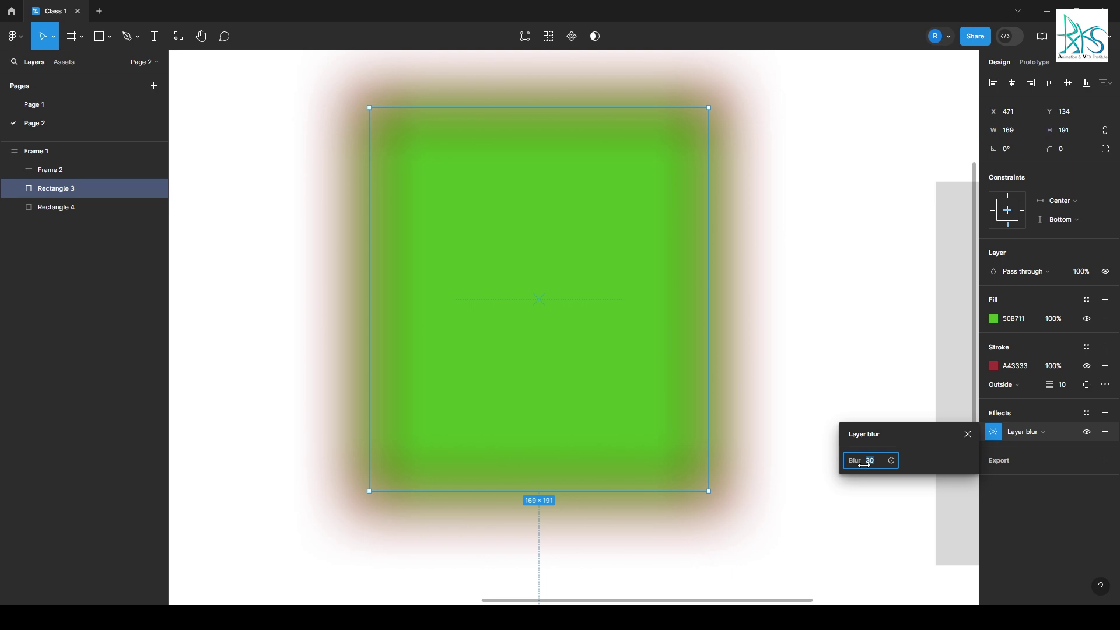
text(10)
key(Return)
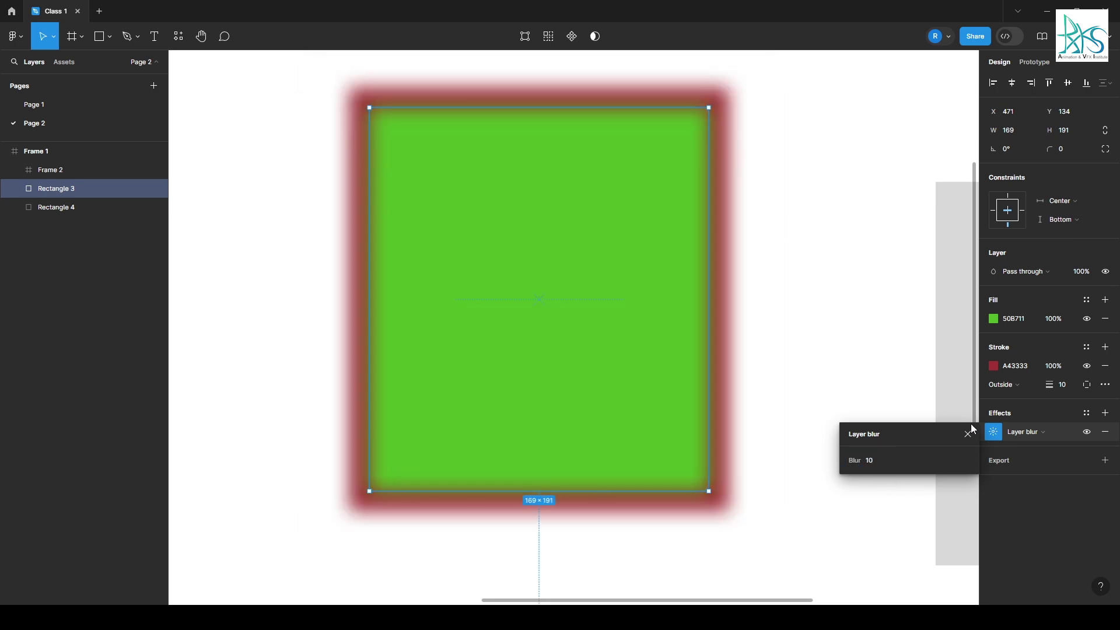
Step: Preview the Background blur effect on Rectangle 3 and keep Layer blur selected
click(969, 433)
click(1023, 433)
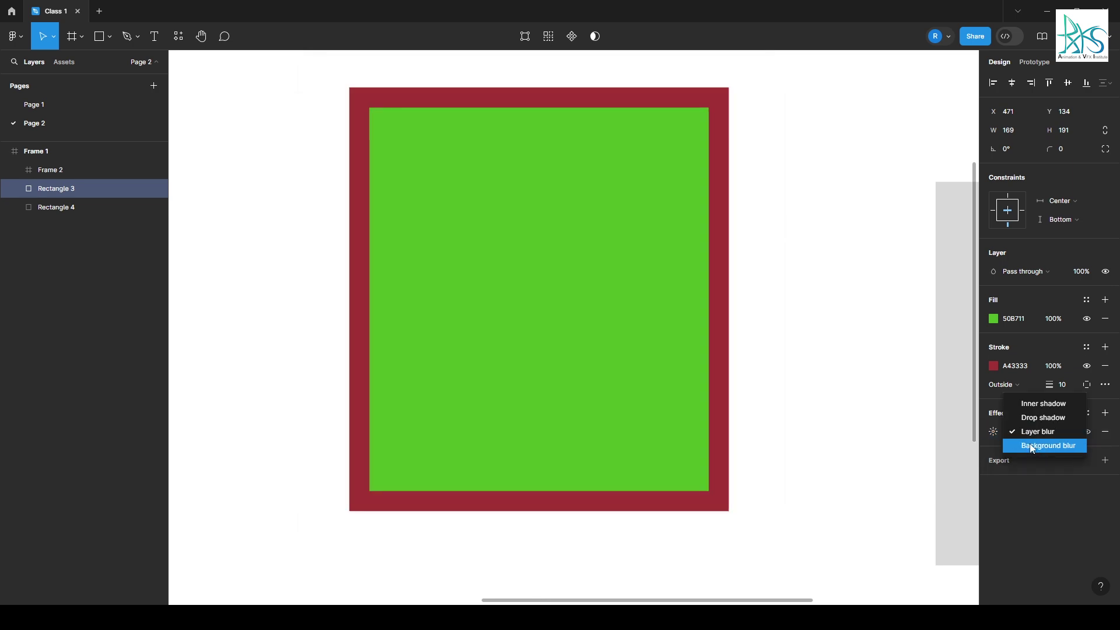
click(1010, 432)
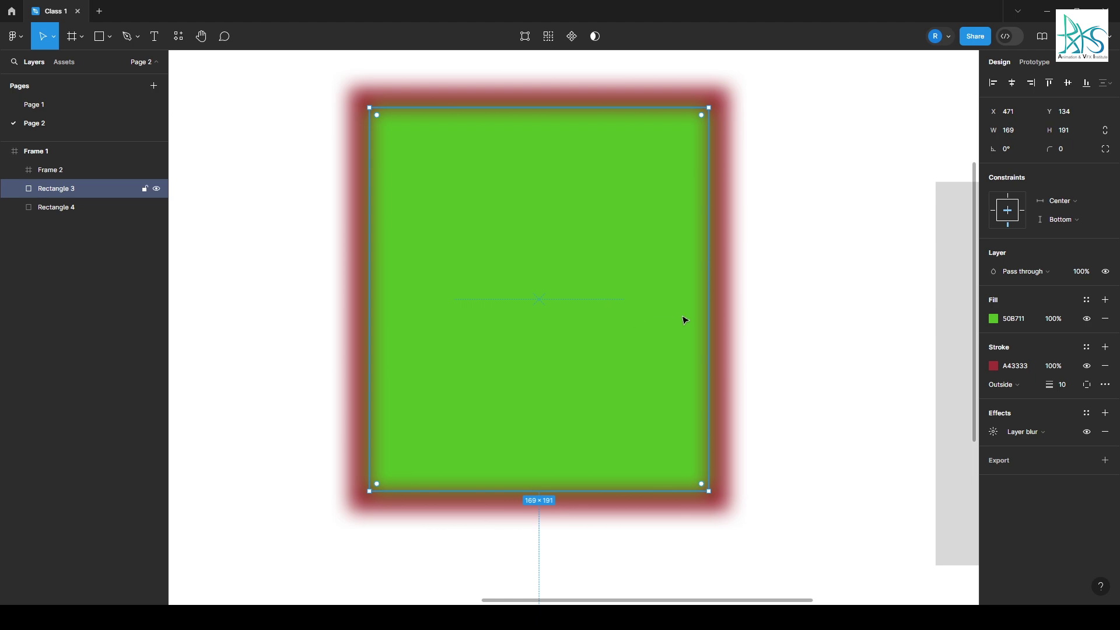
Step: Delete the green blurred Rectangle 3 from Frame 1
key(Delete)
key(ctrl+minus)
key(ctrl+minus)
key(ctrl+minus)
key(ctrl+minus)
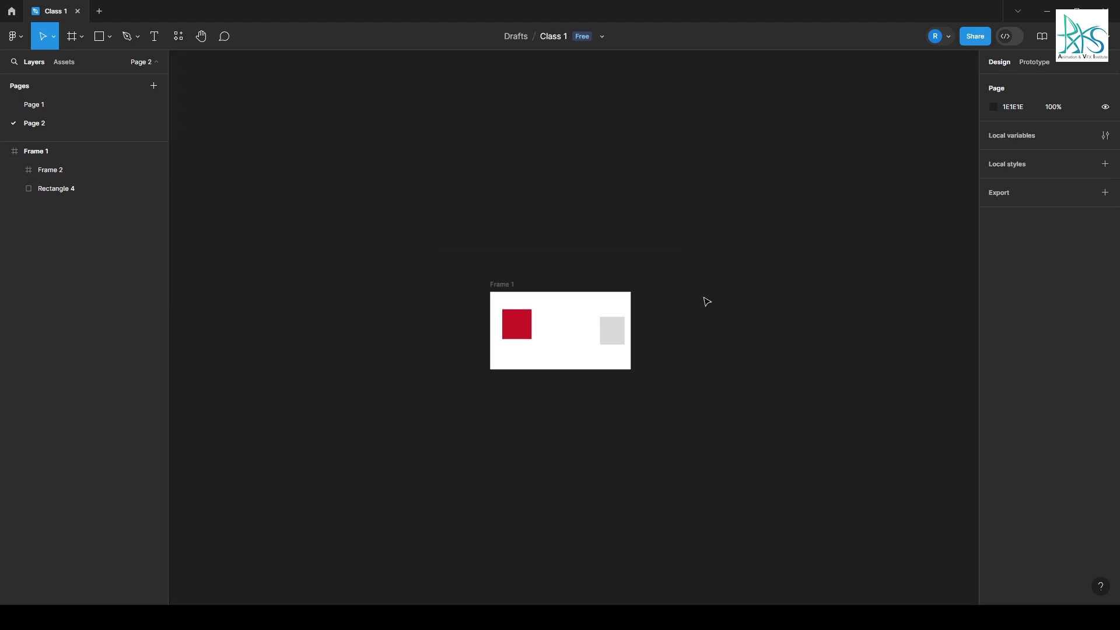
Step: Move red Frame 2 toward the middle of Frame 1 and place grey Rectangle 4 directly below it, centred on it
scroll(705, 297, up, 5)
drag(546, 303, 918, 273)
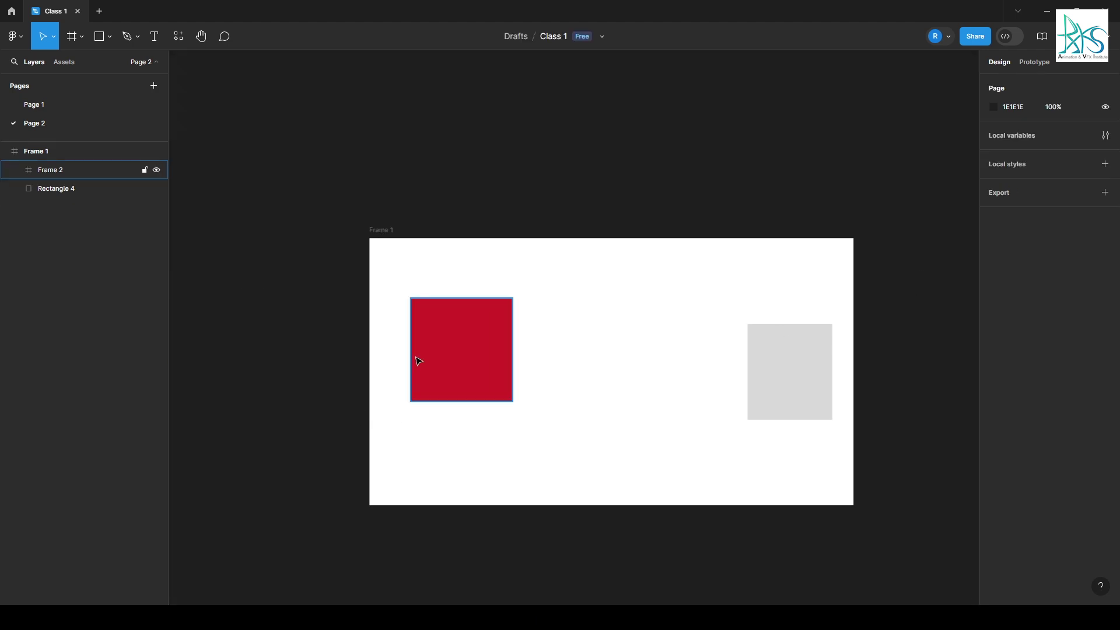
drag(419, 361, 538, 327)
drag(795, 391, 582, 444)
click(593, 348)
click(606, 408)
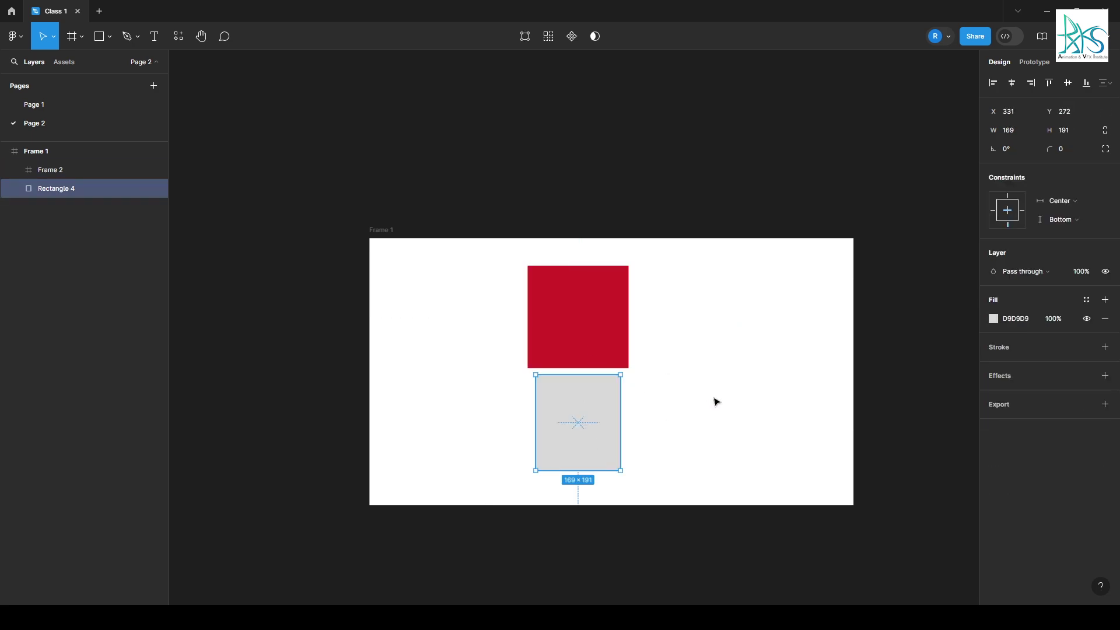
Step: Change Rectangle 4's fill to bright green 02FF95
click(993, 318)
drag(963, 457, 913, 458)
drag(966, 304, 983, 294)
click(968, 268)
click(653, 355)
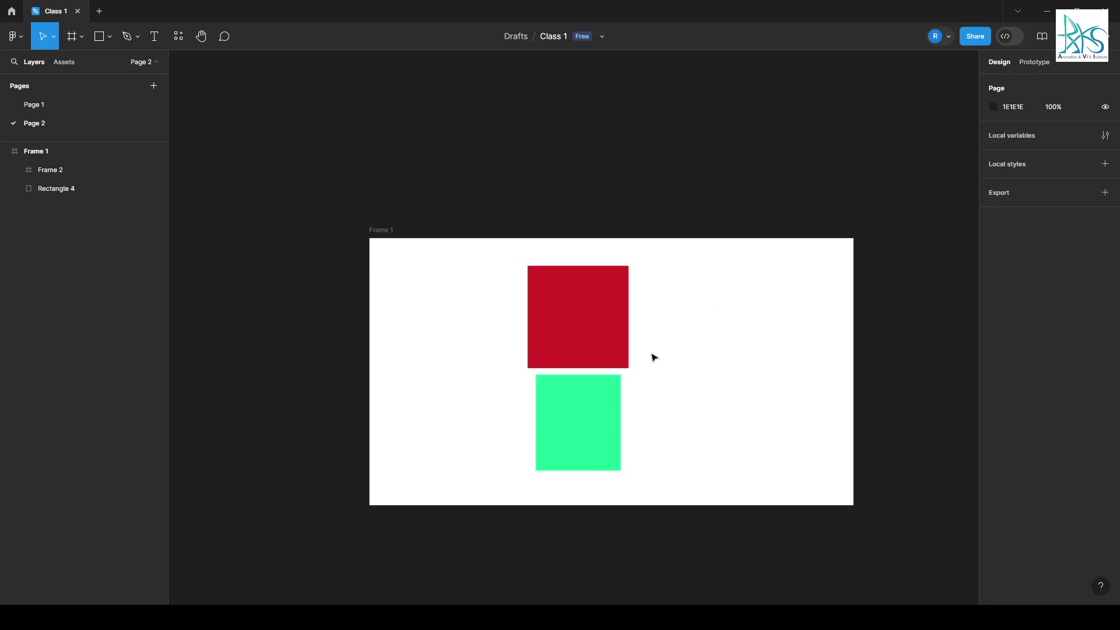
Step: Add a Background blur effect of 20 to Frame 2 and move the frame slightly to X 322, Y 42
click(593, 309)
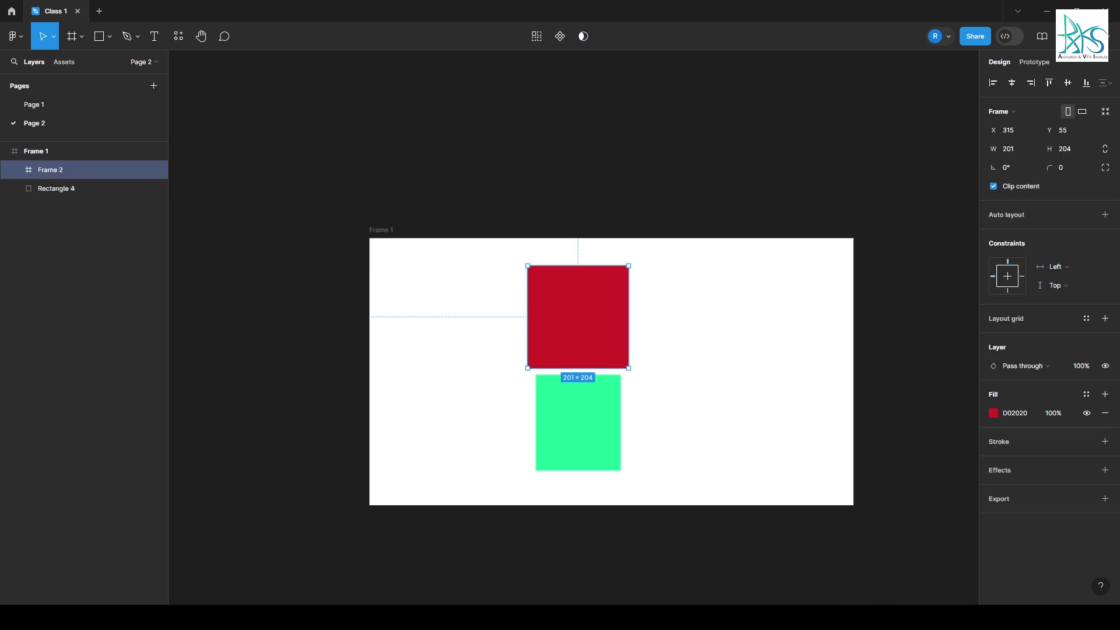
click(1105, 470)
click(1028, 489)
click(1031, 515)
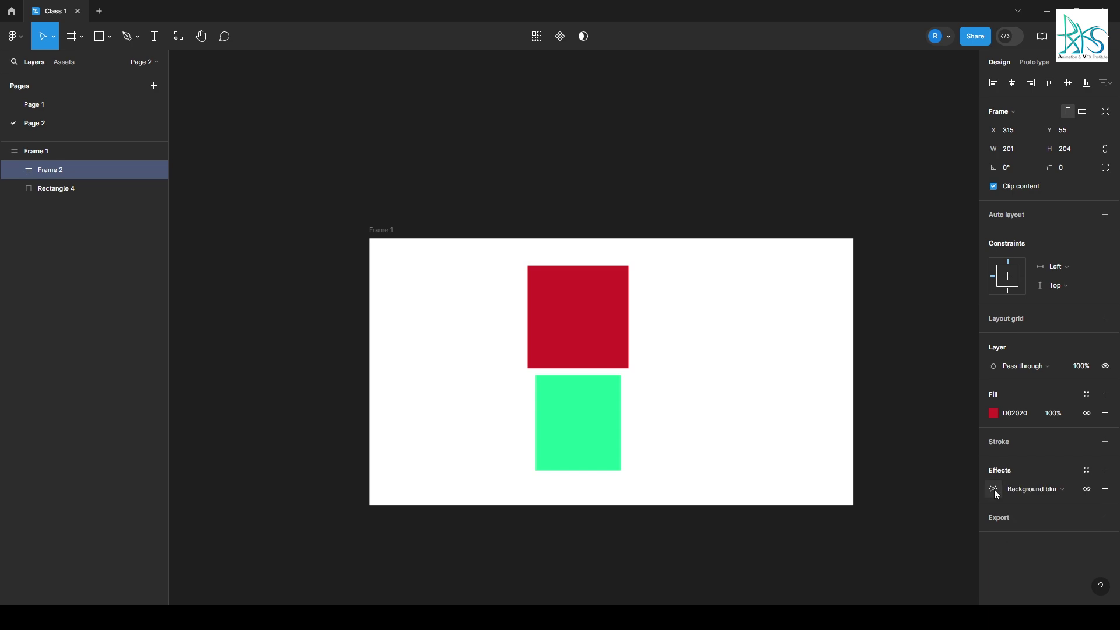
click(994, 489)
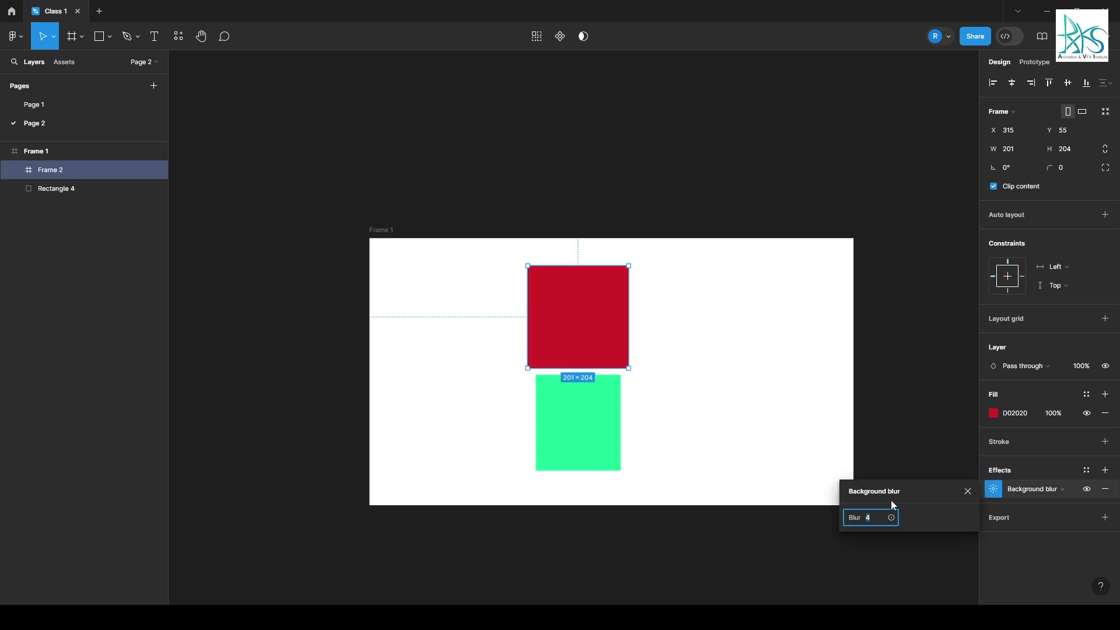
text(20)
key(Return)
click(698, 344)
drag(583, 335, 587, 328)
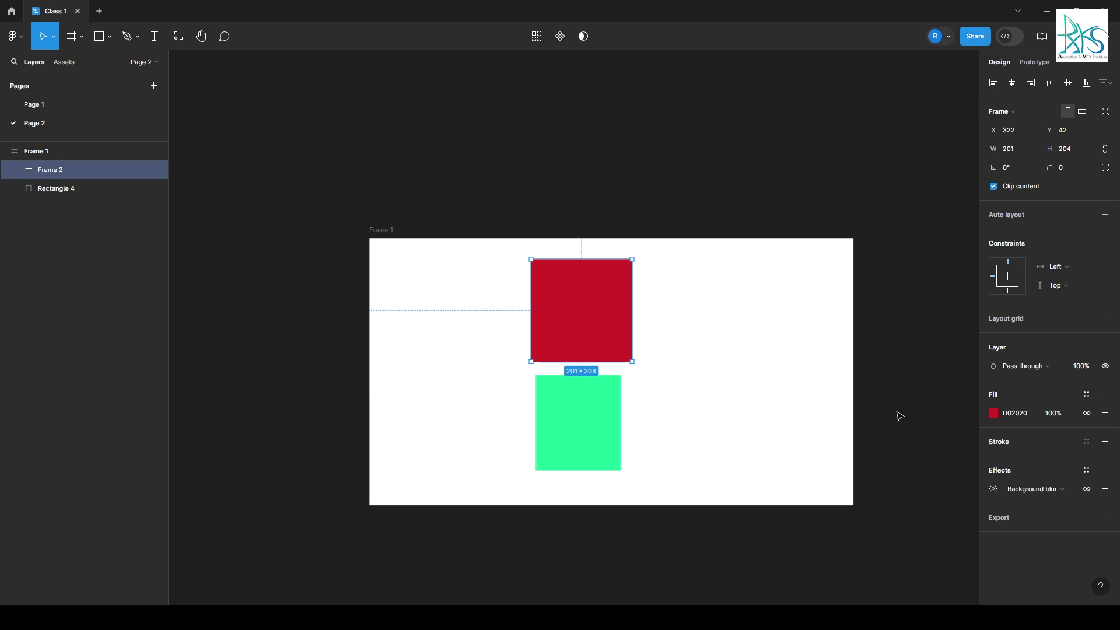
Step: Set Frame 2's fill opacity to 30% and move green Rectangle 4 up so it overlaps behind the frame
click(1051, 415)
text(30)
key(Return)
click(600, 443)
drag(601, 443, 595, 380)
Step: Set Frame 2's background blur amount to 50
click(585, 285)
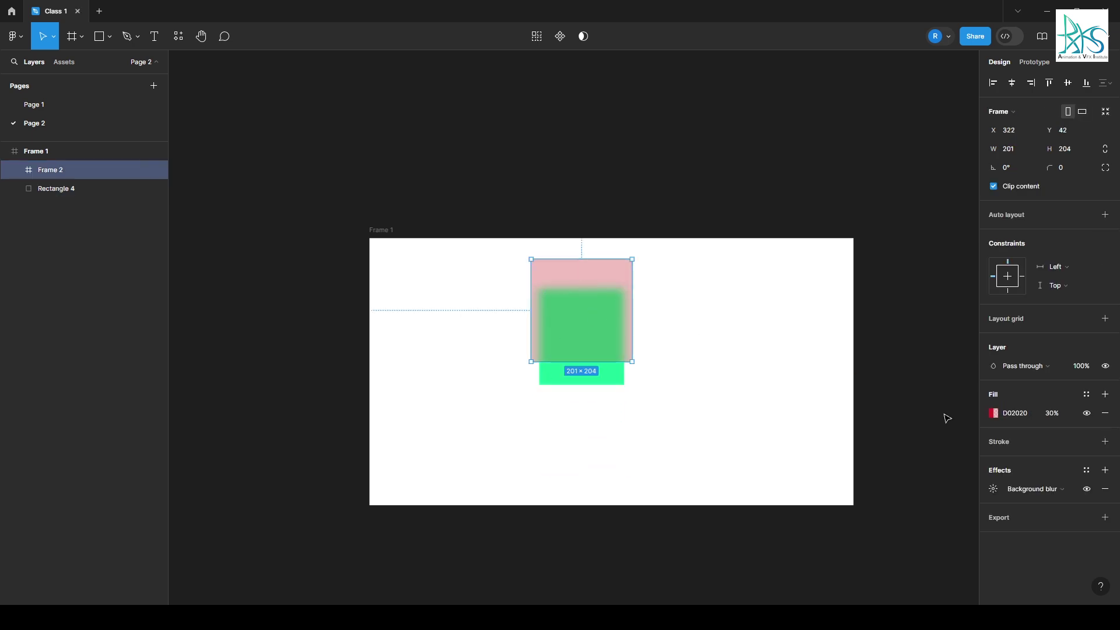
click(993, 489)
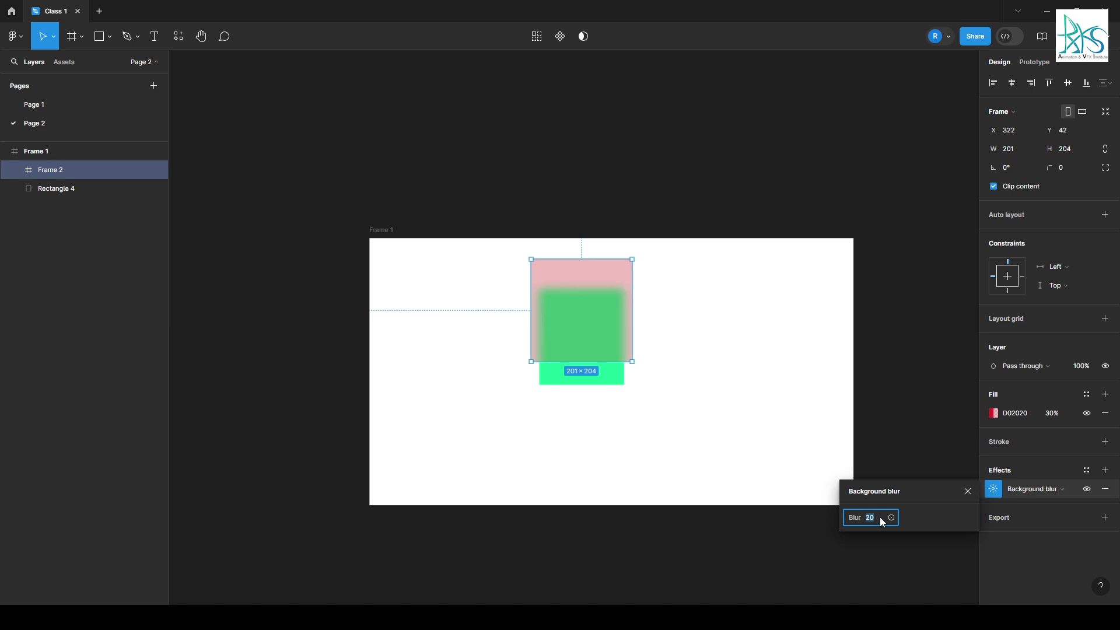
text(50)
key(Return)
click(764, 394)
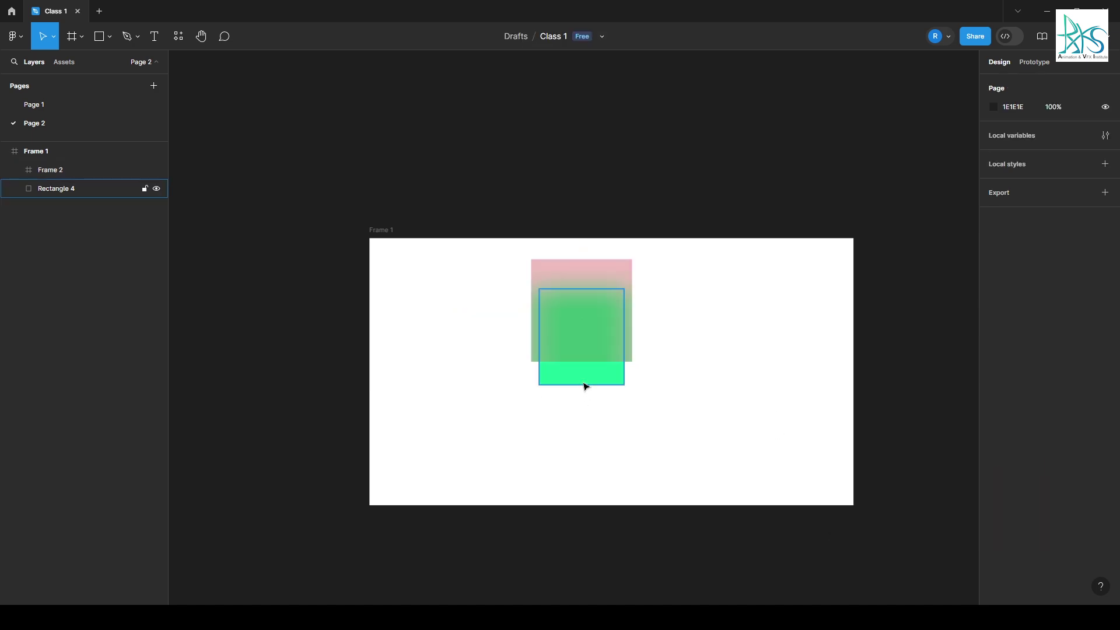
Step: Move green Rectangle 4 slightly down so more of it extends below Frame 2
mouse_move(585, 387)
mouse_down()
mouse_move(602, 379)
mouse_move(603, 418)
mouse_move(601, 394)
mouse_up()
click(653, 397)
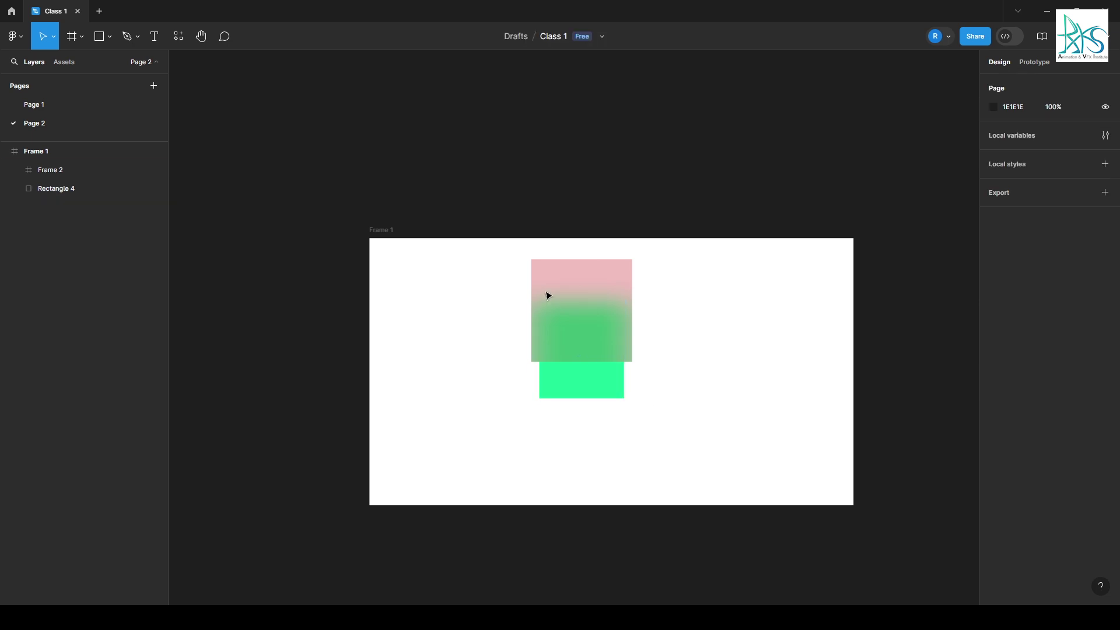
key(ctrl+a)
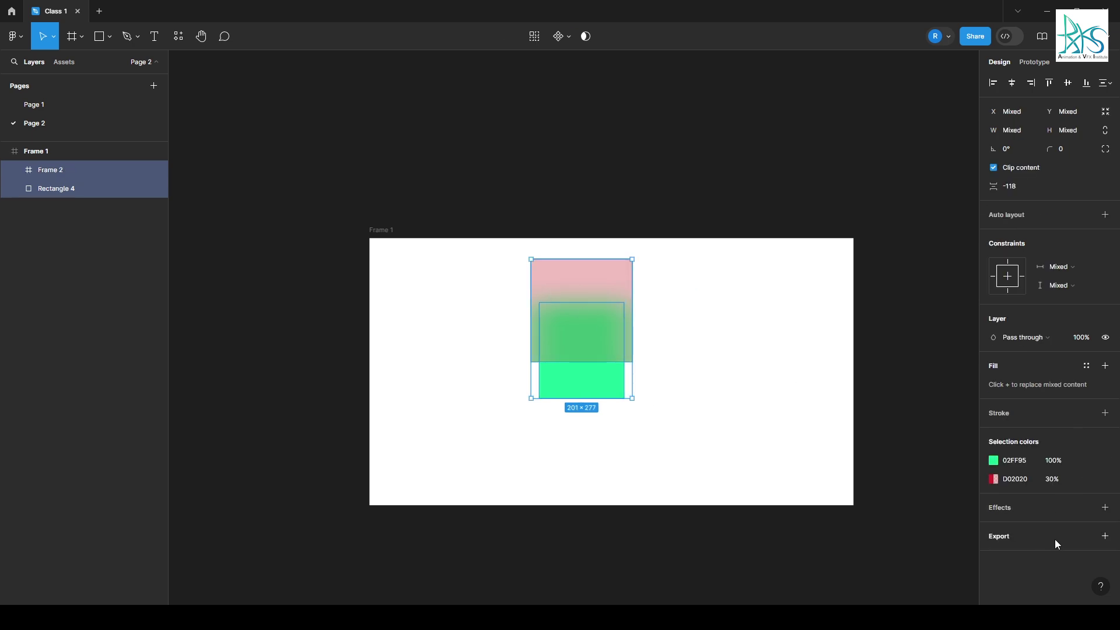
click(799, 348)
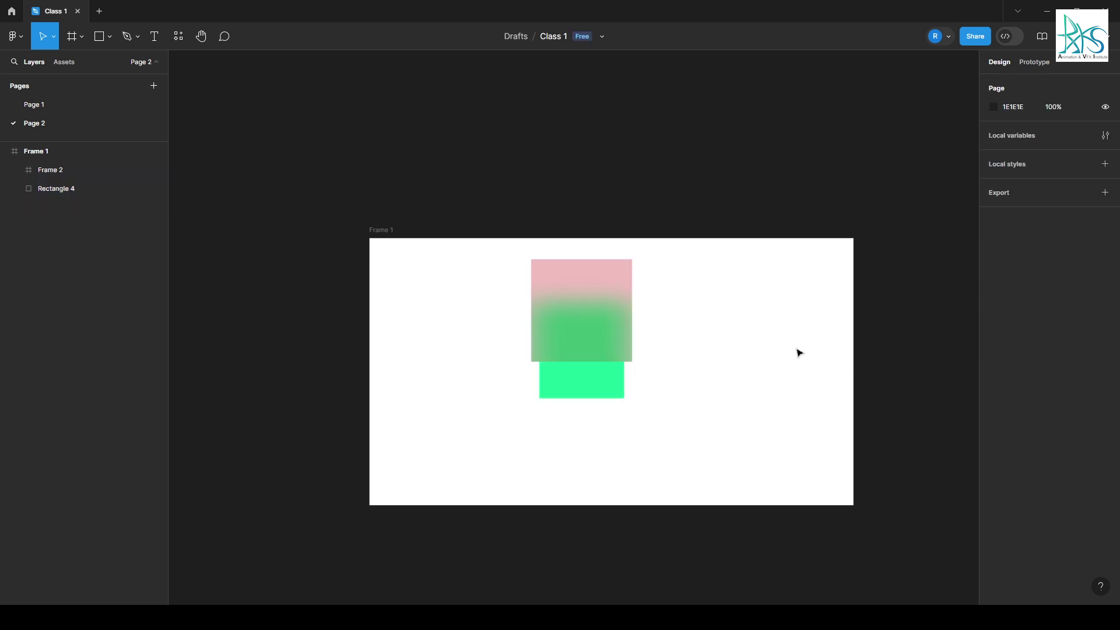
Step: Delete green Rectangle 4 and select Frame 2
click(565, 402)
key(Delete)
click(580, 294)
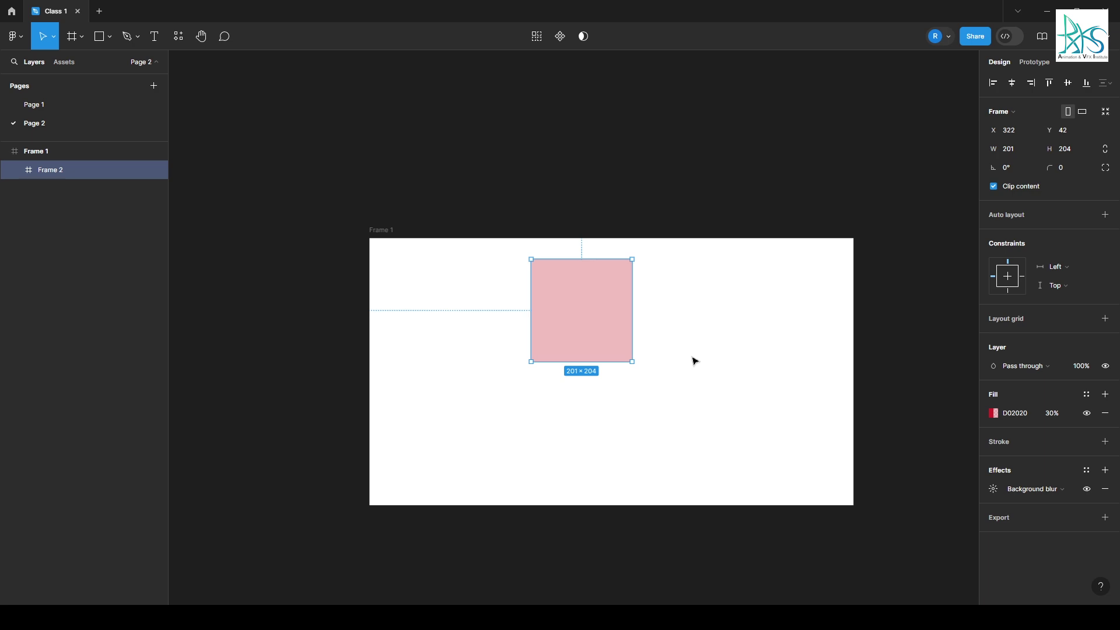